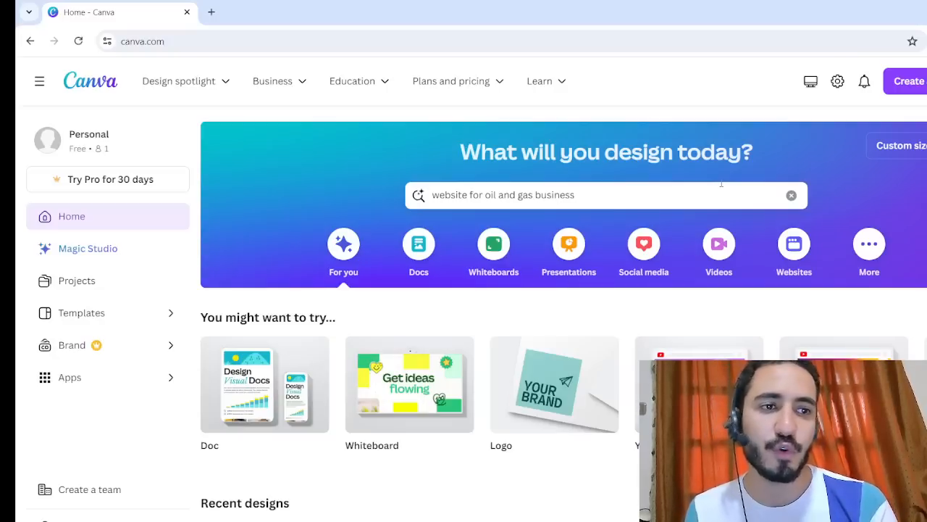
Step: Look through the design type suggestions and view the Magic Design introduction in Magic Studio
{"action": "left_click", "coordinate": [908, 81]}
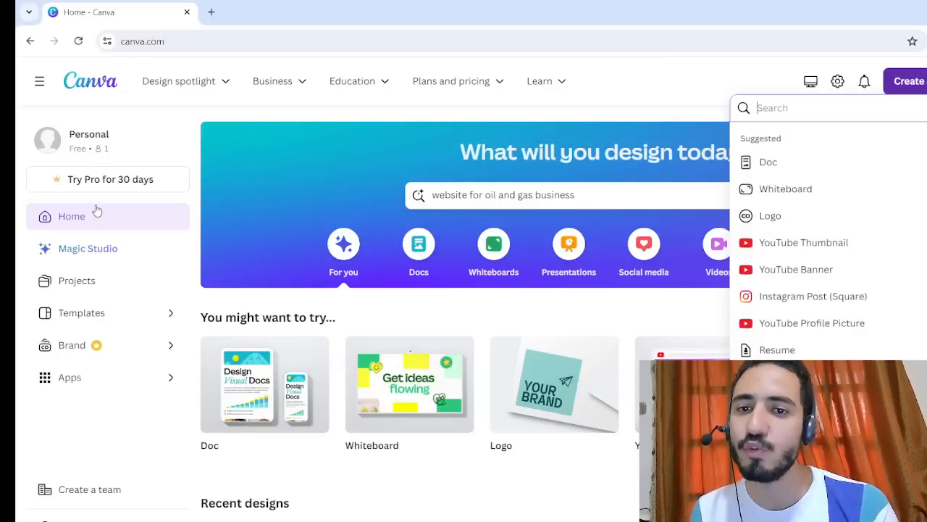
{"action": "left_click", "coordinate": [106, 255]}
{"action": "left_click", "coordinate": [106, 255]}
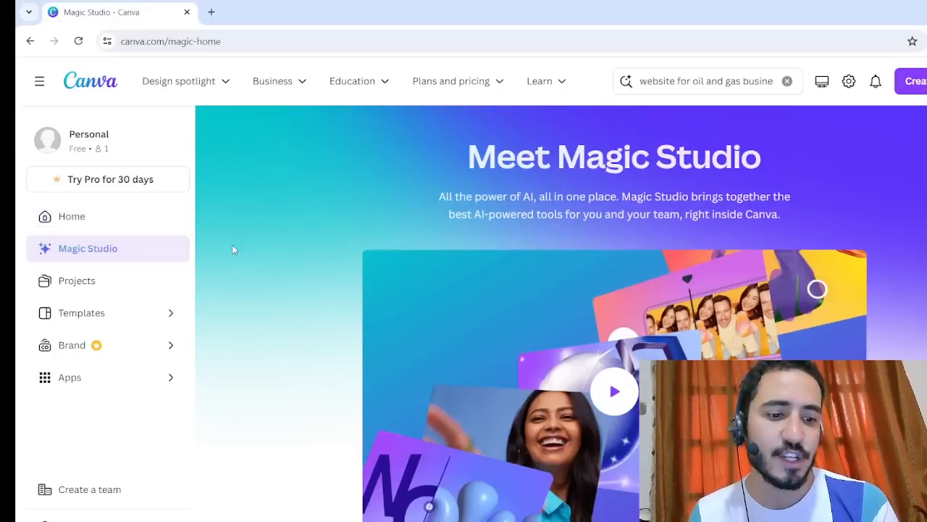
{"action": "scroll", "coordinate": [233, 249], "scroll_direction": "down", "scroll_amount": 1}
{"action": "scroll", "coordinate": [233, 249], "scroll_direction": "down", "scroll_amount": 4}
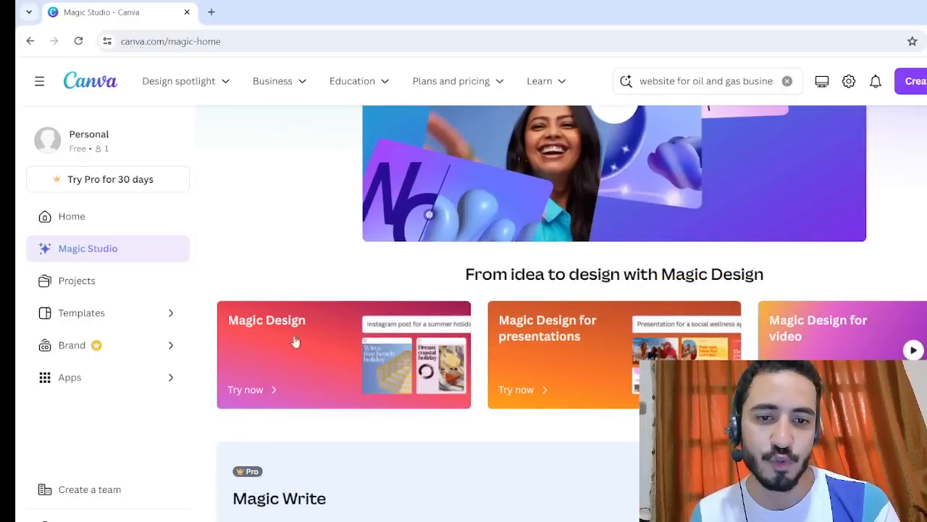
{"action": "left_click", "coordinate": [315, 343]}
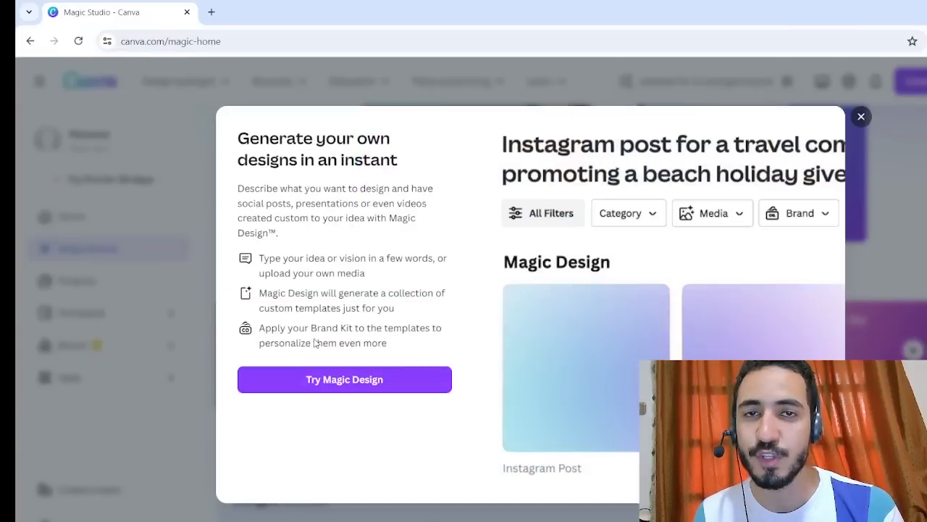
{"action": "key", "text": "Escape"}
Step: Search the templates for "website for oil and gas industry"
{"action": "left_click", "coordinate": [707, 80]}
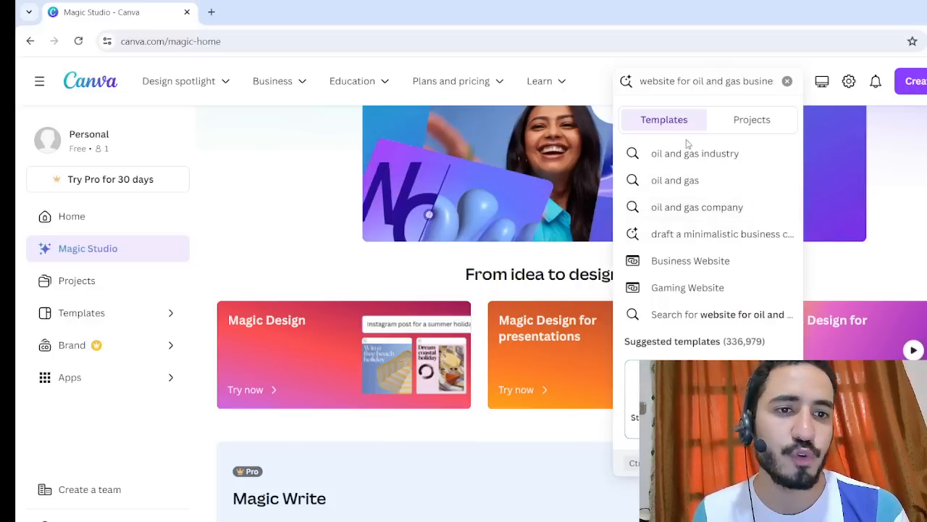
{"action": "left_click", "coordinate": [700, 80]}
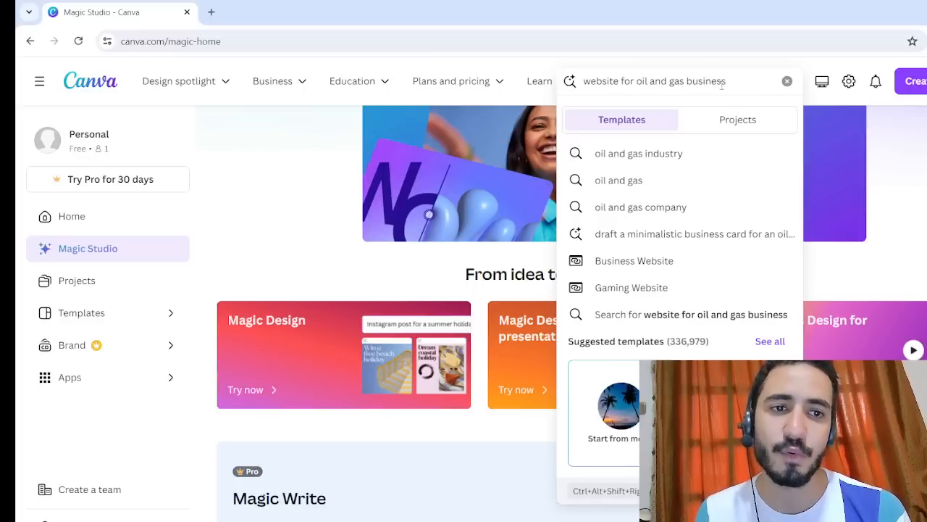
{"action": "double_click", "coordinate": [714, 80]}
{"action": "type", "text": "in"}
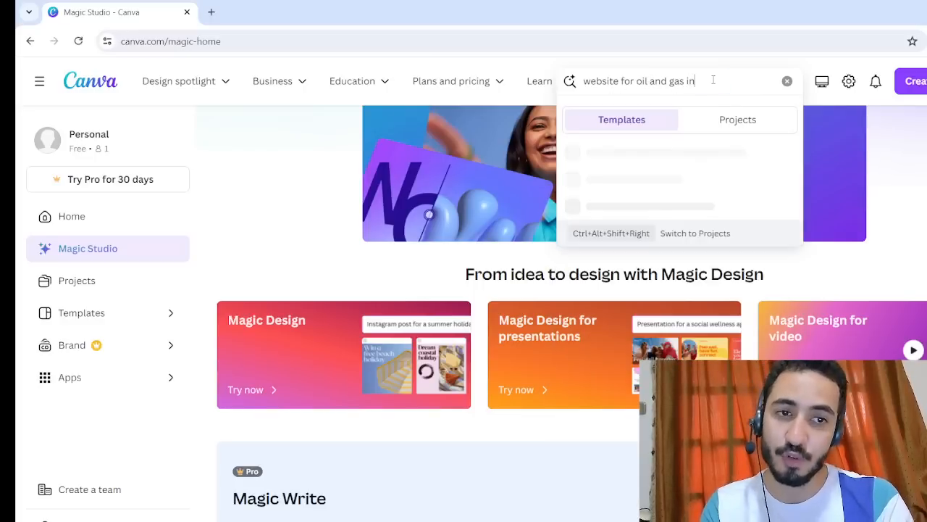
{"action": "type", "text": "dustry"}
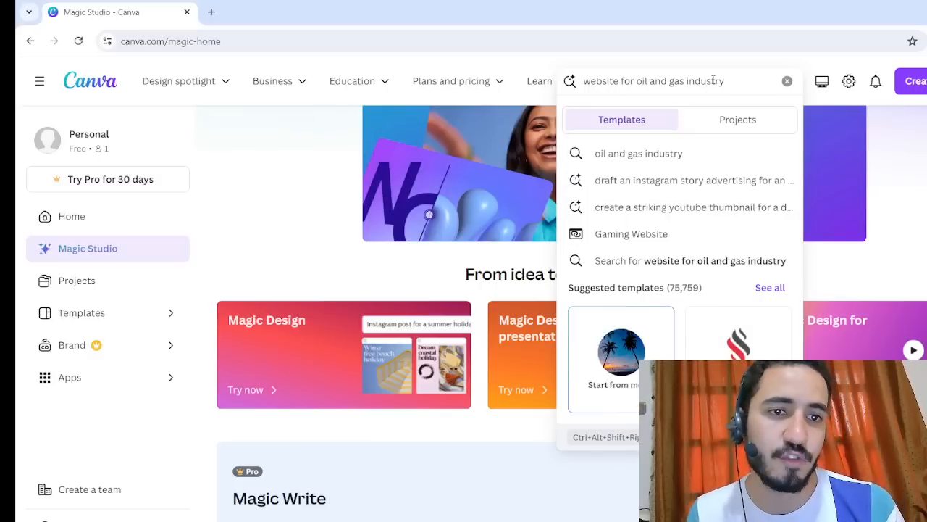
{"action": "key", "text": "Return"}
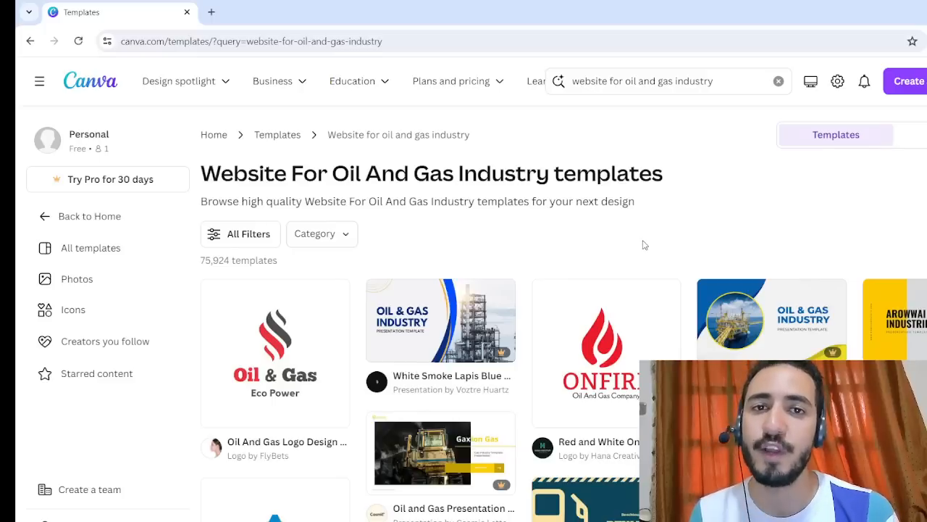
Step: Find the Black and Orange Simple Dark Automotive & Cars Service Website template in the results and open it for customizing
{"action": "scroll", "coordinate": [396, 287], "scroll_direction": "down", "scroll_amount": 1}
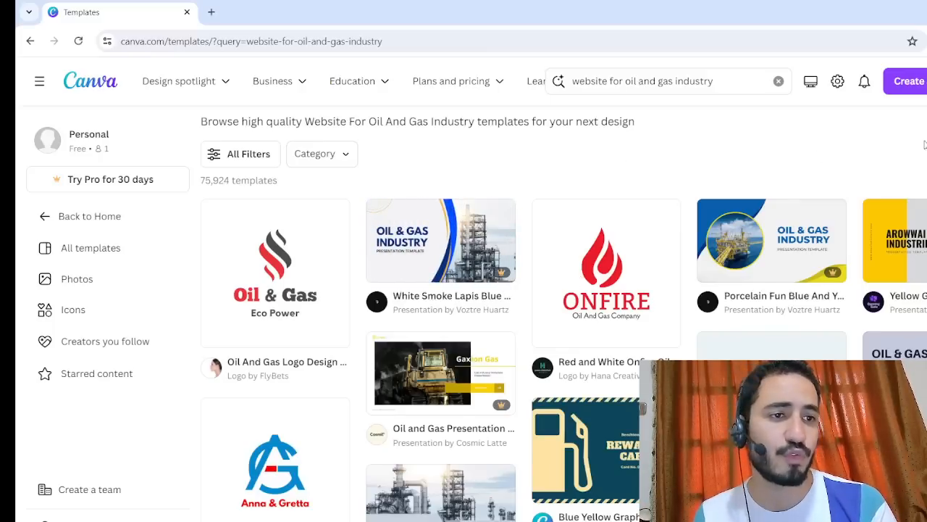
{"action": "scroll", "coordinate": [563, 317], "scroll_direction": "down", "scroll_amount": 2}
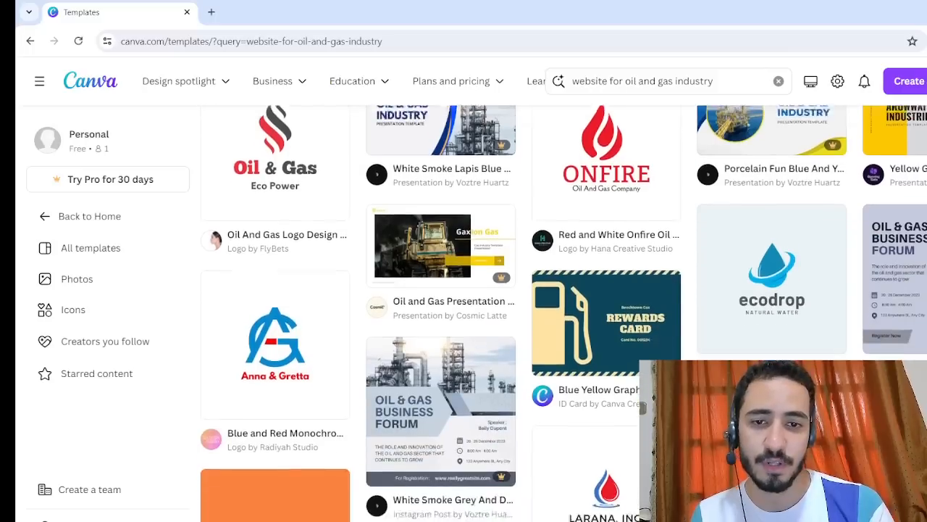
{"action": "scroll", "coordinate": [564, 316], "scroll_direction": "down", "scroll_amount": 2}
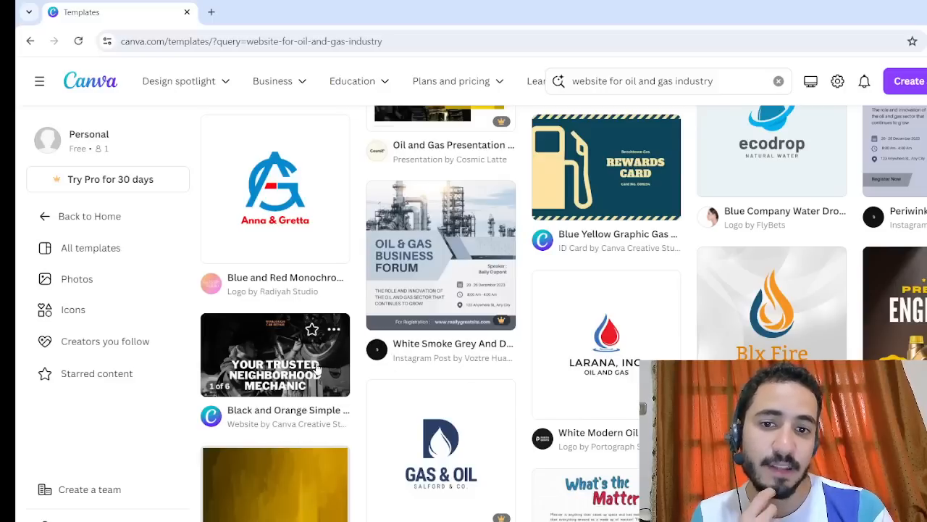
{"action": "left_click", "coordinate": [290, 368]}
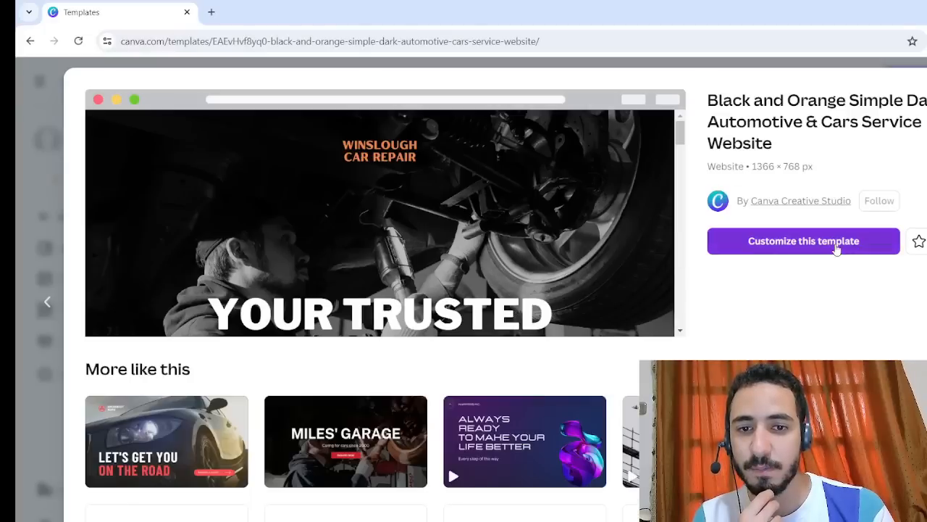
{"action": "left_click", "coordinate": [838, 248]}
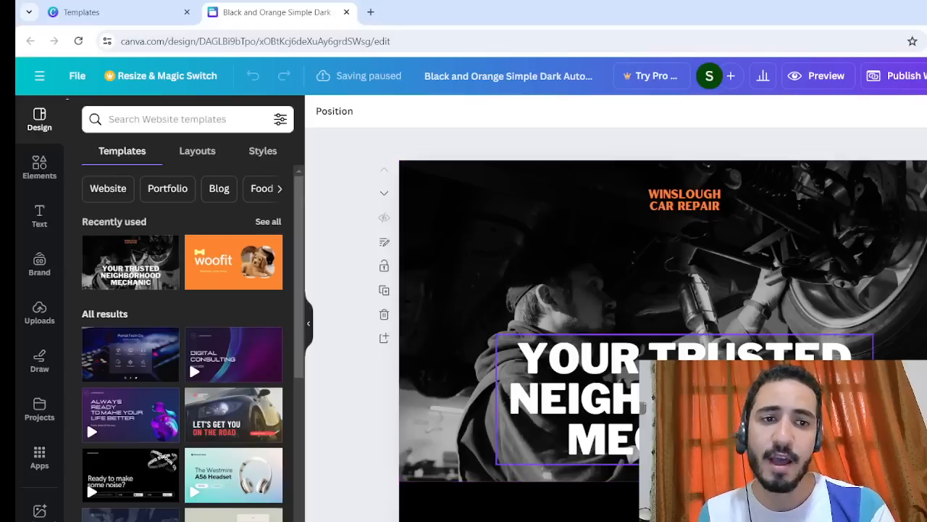
{"action": "left_click", "coordinate": [505, 235]}
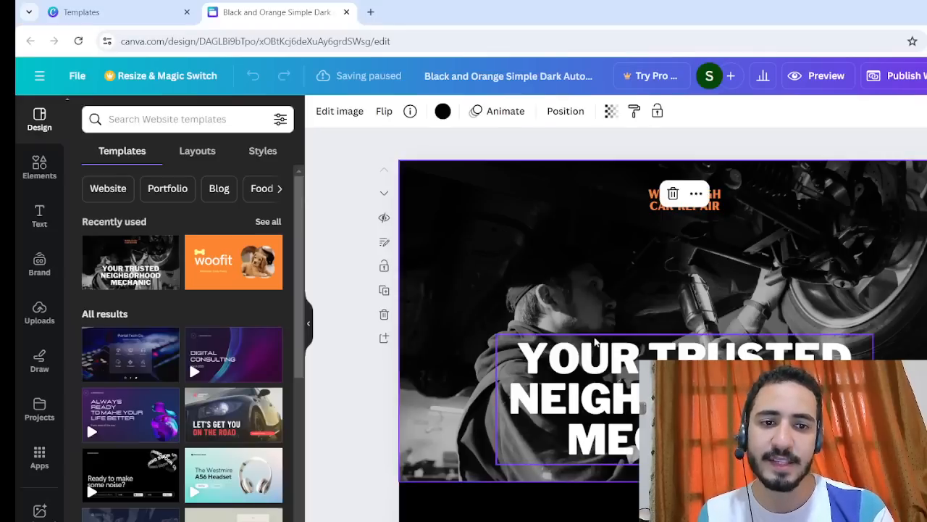
{"action": "left_click", "coordinate": [594, 343]}
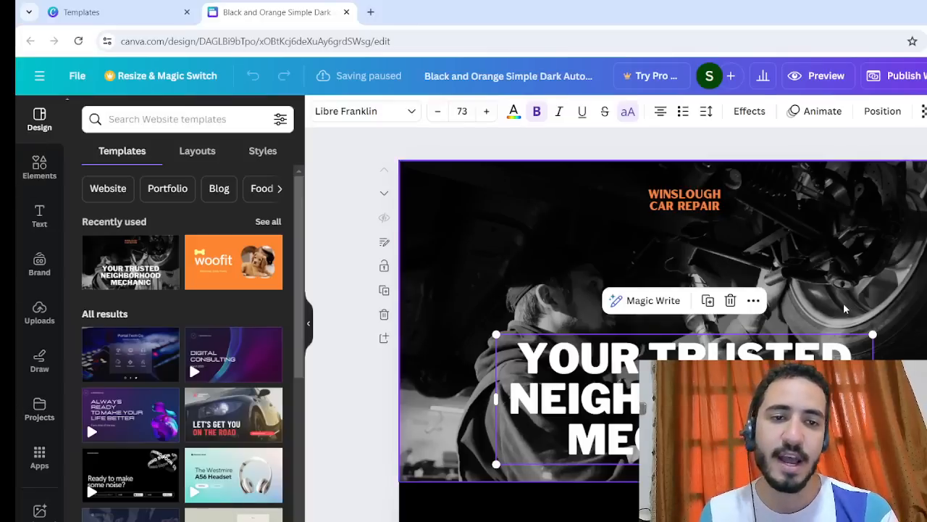
{"action": "scroll", "coordinate": [652, 314], "scroll_direction": "down", "scroll_amount": 1}
{"action": "scroll", "coordinate": [653, 314], "scroll_direction": "up", "scroll_amount": 1}
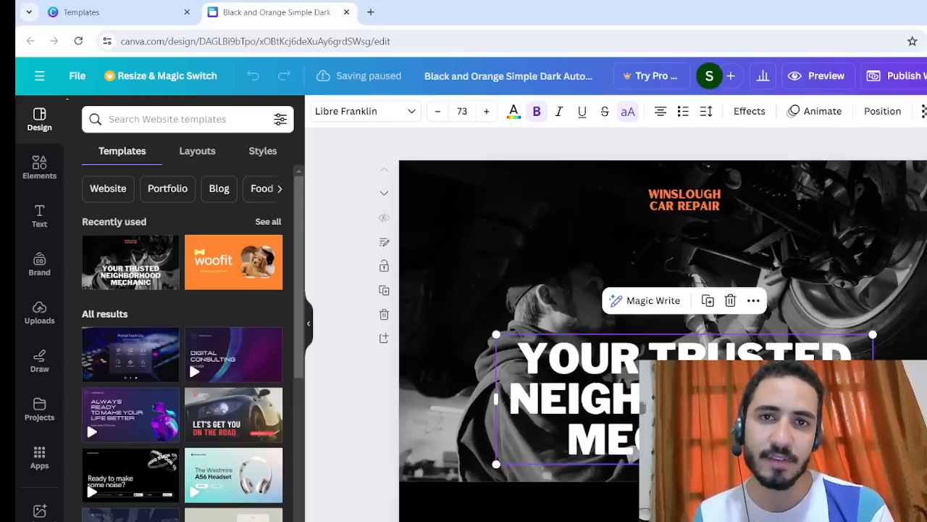
Step: Examine the white balance, light, color and texture adjustments available for the first section's mechanic background photo
{"action": "left_click", "coordinate": [558, 217]}
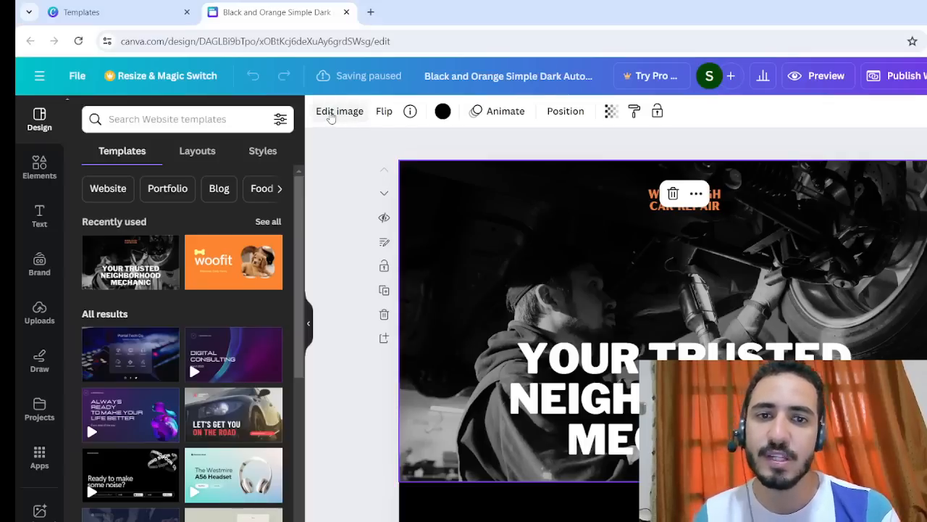
{"action": "left_click", "coordinate": [331, 116]}
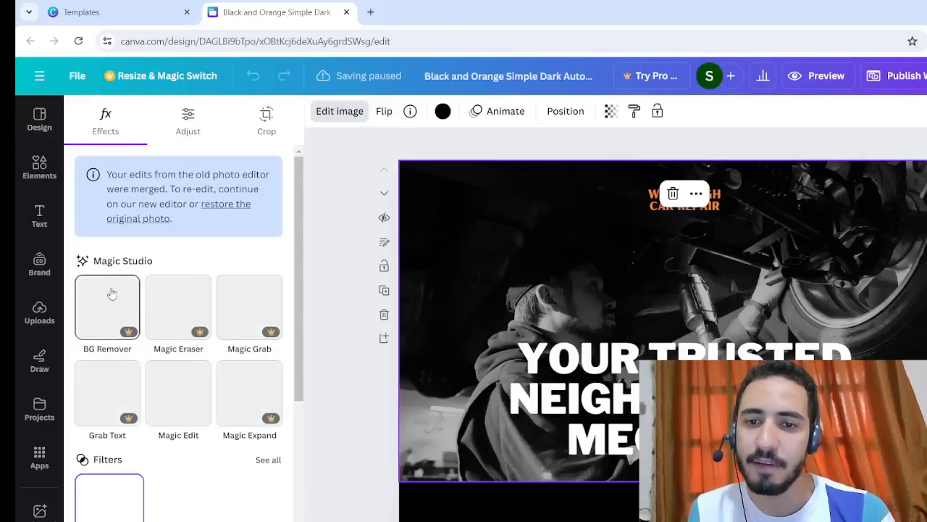
{"action": "left_click", "coordinate": [182, 125]}
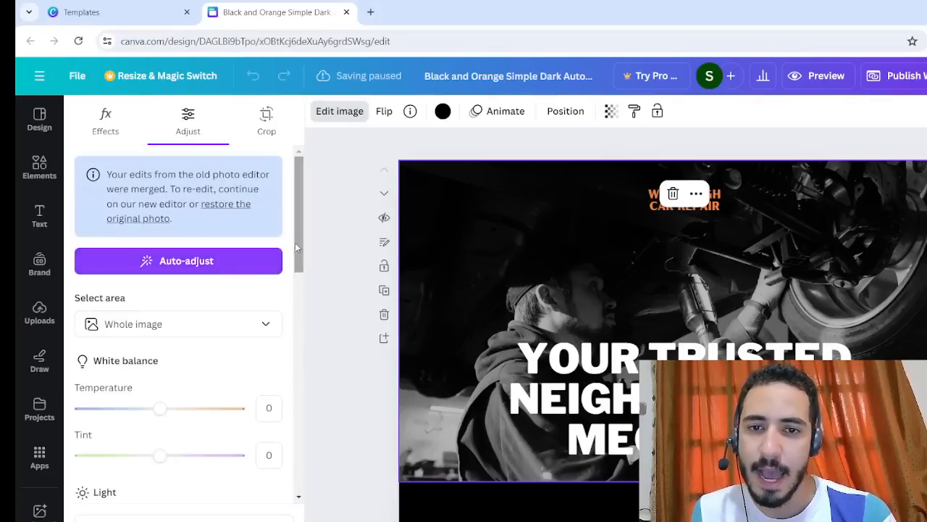
{"action": "scroll", "coordinate": [295, 243], "scroll_direction": "down", "scroll_amount": 2}
{"action": "scroll", "coordinate": [304, 308], "scroll_direction": "down", "scroll_amount": 3}
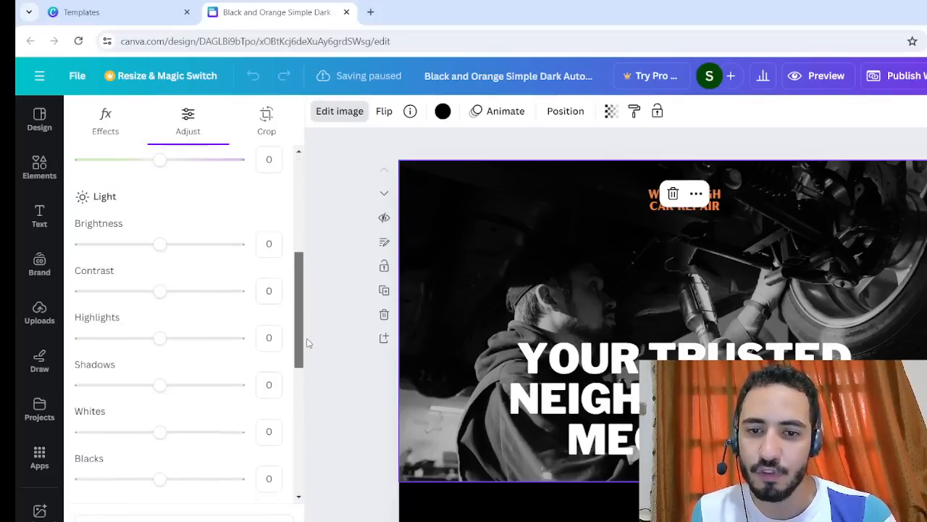
{"action": "scroll", "coordinate": [300, 326], "scroll_direction": "down", "scroll_amount": 2}
{"action": "left_click_drag", "start_coordinate": [300, 362], "coordinate": [301, 429]}
{"action": "scroll", "coordinate": [301, 429], "scroll_direction": "down", "scroll_amount": 2}
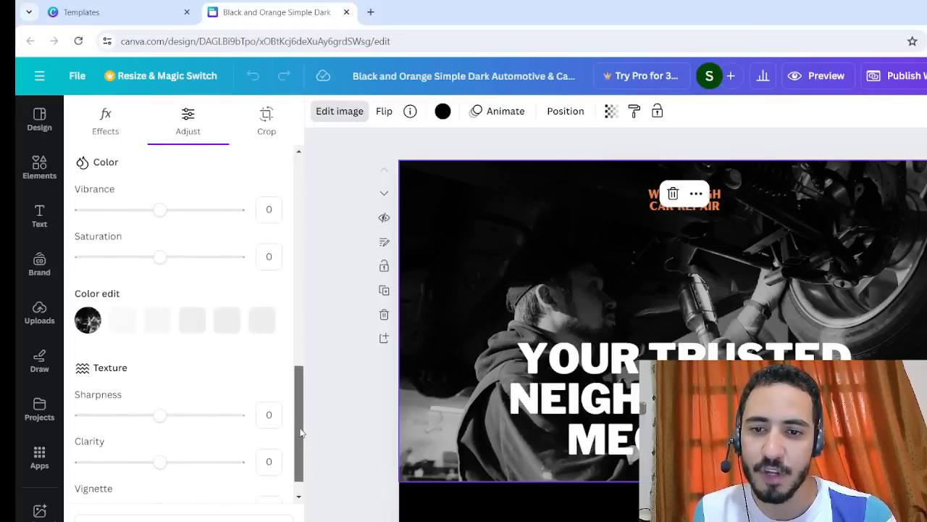
{"action": "scroll", "coordinate": [307, 464], "scroll_direction": "down", "scroll_amount": 1}
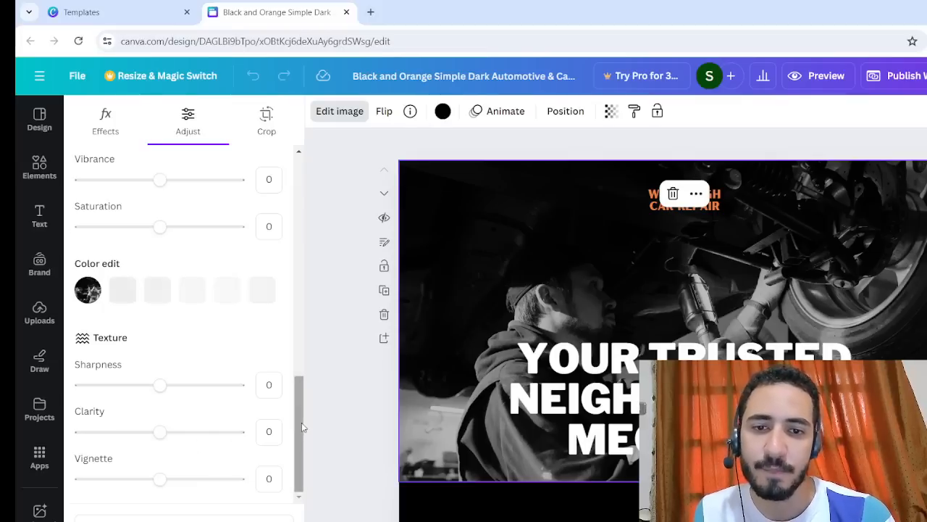
{"action": "scroll", "coordinate": [300, 413], "scroll_direction": "up", "scroll_amount": 2}
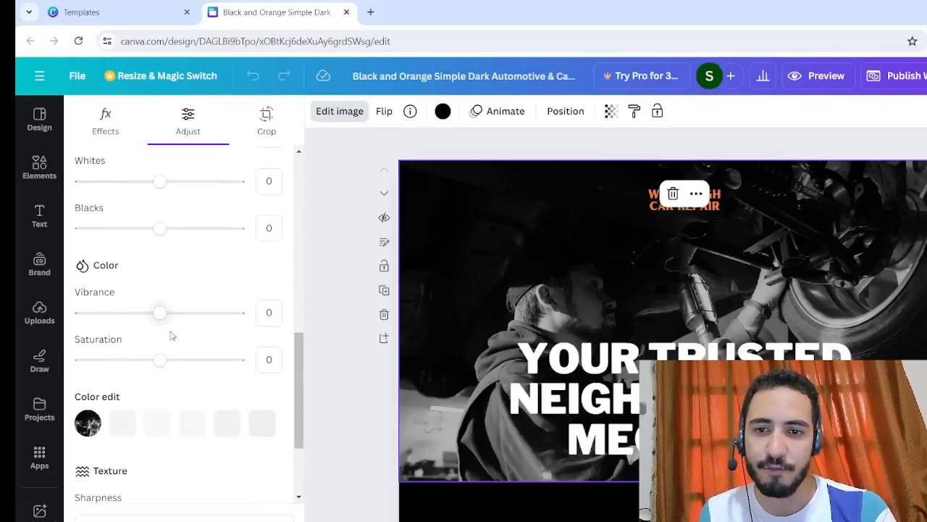
{"action": "left_click_drag", "start_coordinate": [298, 375], "coordinate": [293, 159]}
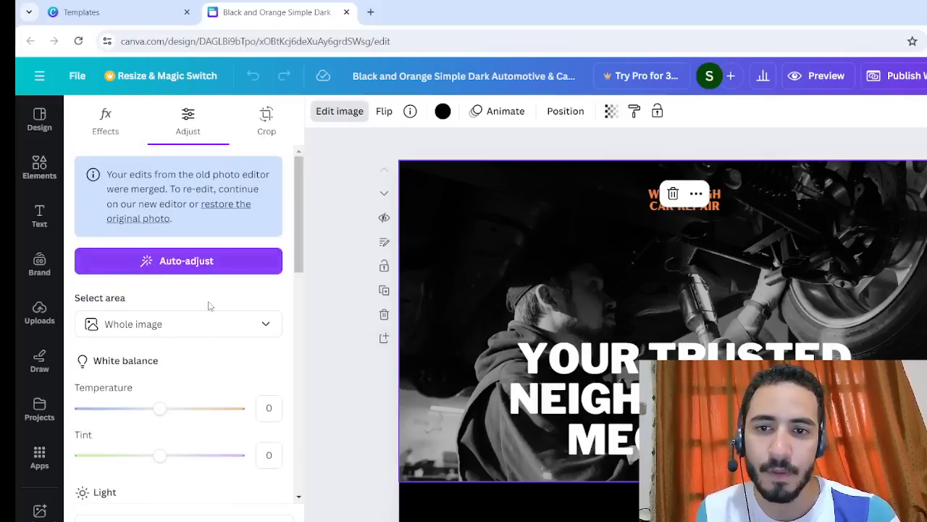
Step: Review the Magic Studio tools, filters, effects and crop options available for the mechanic background photo
{"action": "left_click", "coordinate": [116, 120]}
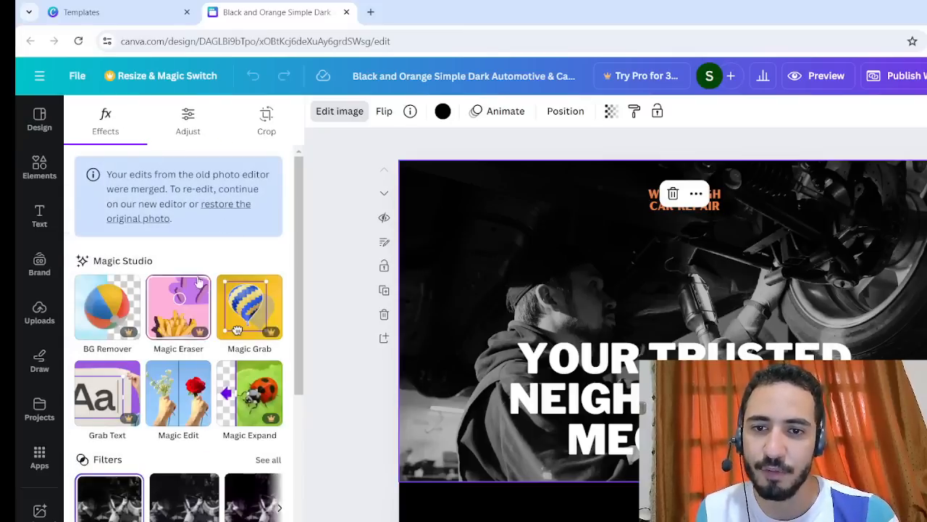
{"action": "left_click_drag", "start_coordinate": [298, 245], "coordinate": [307, 358]}
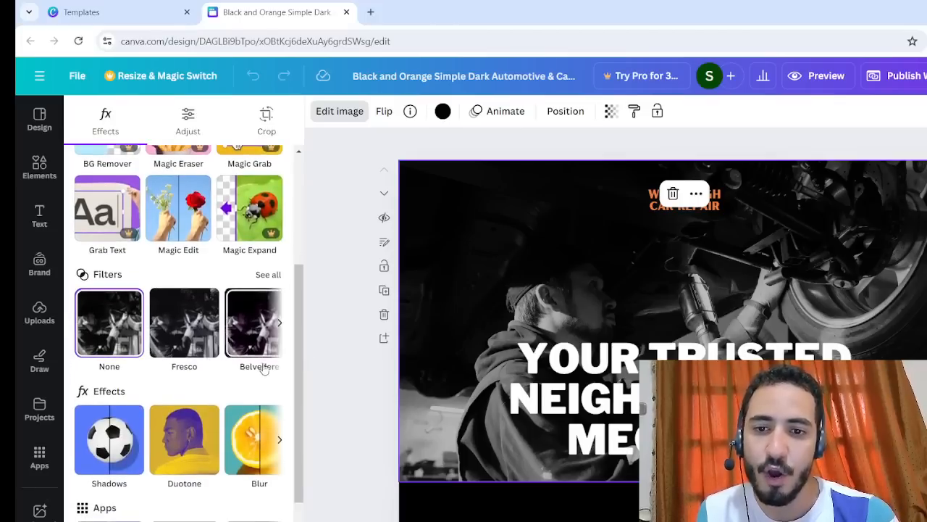
{"action": "left_click_drag", "start_coordinate": [300, 383], "coordinate": [293, 288]}
{"action": "scroll", "coordinate": [295, 273], "scroll_direction": "up", "scroll_amount": 1}
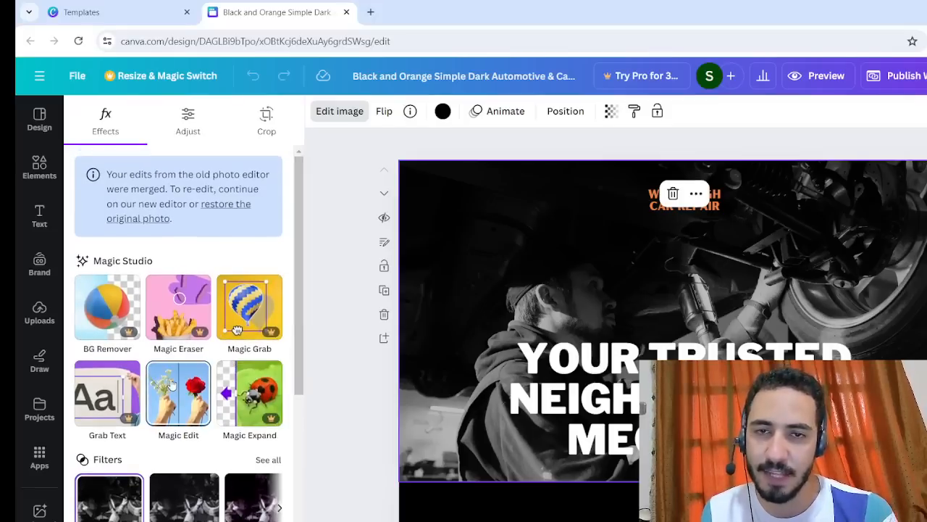
{"action": "left_click", "coordinate": [264, 119]}
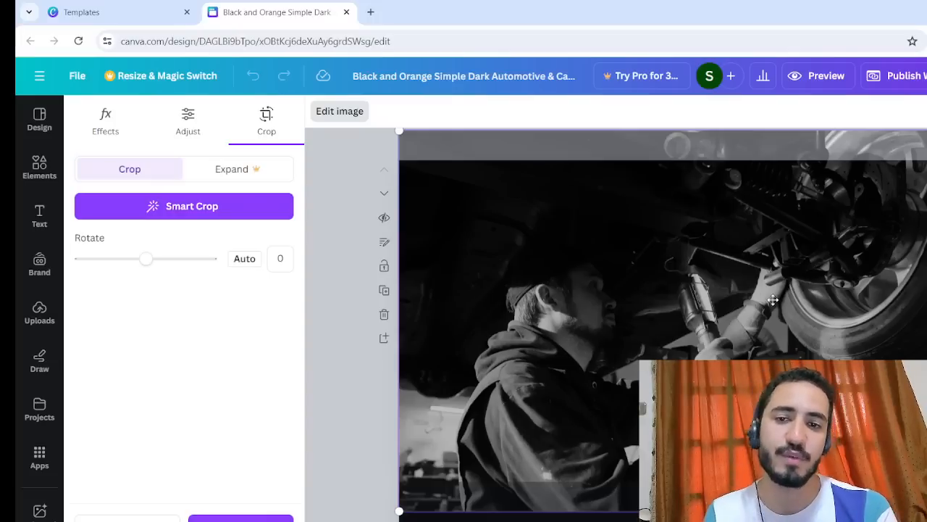
{"action": "left_click", "coordinate": [240, 519]}
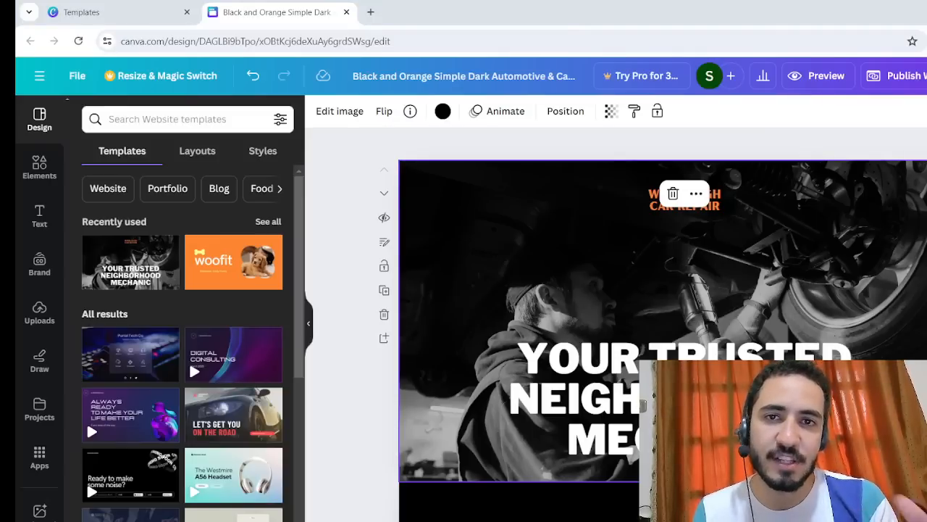
Step: Replace the first section's mechanic background photo with an uploaded picture of oil pumpjacks at sunset
{"action": "left_click", "coordinate": [339, 111]}
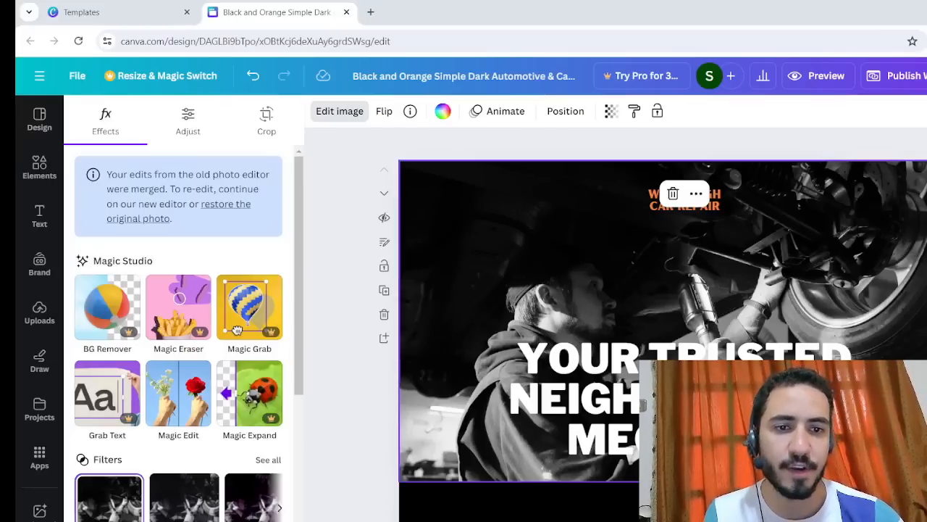
{"action": "left_click", "coordinate": [675, 193]}
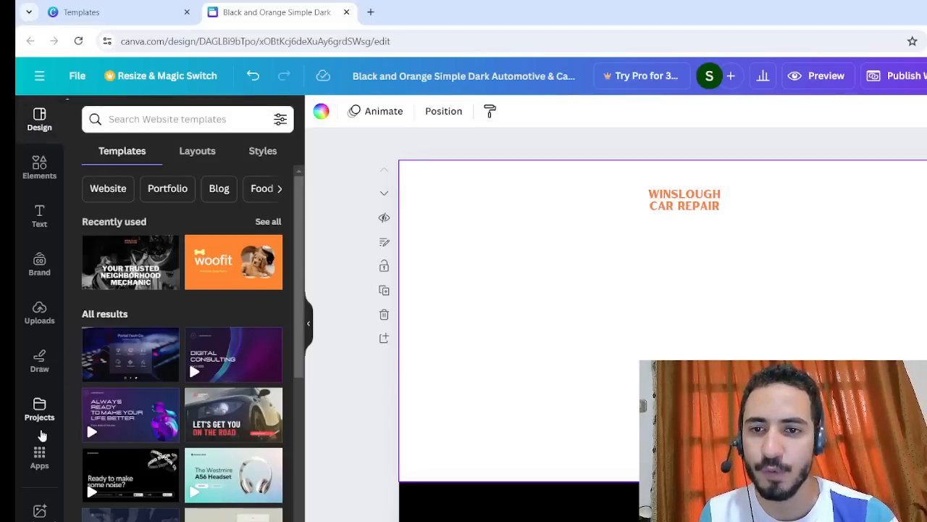
{"action": "left_click", "coordinate": [40, 313]}
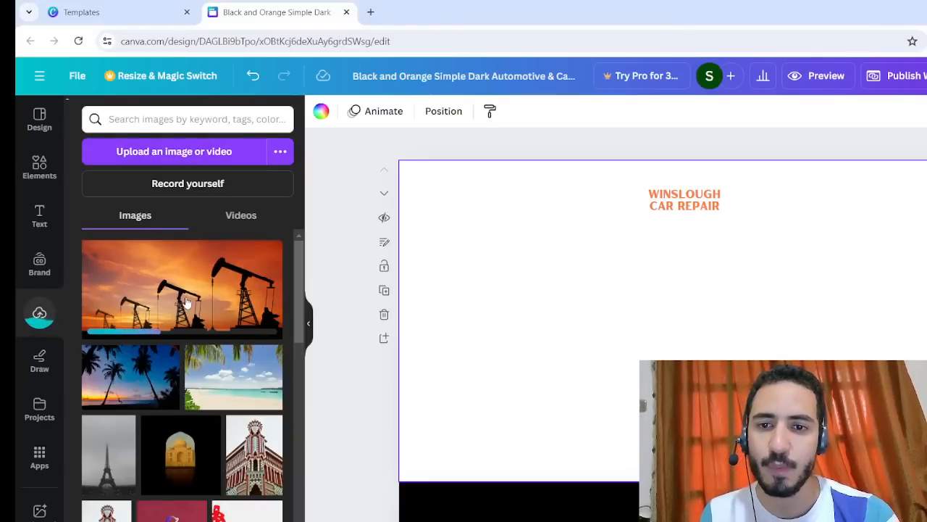
{"action": "left_click", "coordinate": [187, 302]}
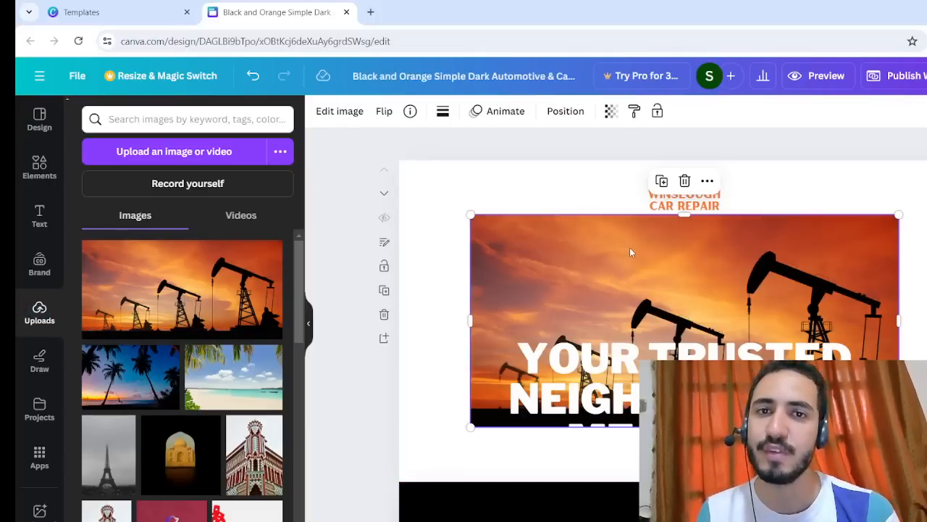
Step: Try setting the oil pumpjacks picture as the first section's background and undo the change
{"action": "left_click", "coordinate": [708, 181]}
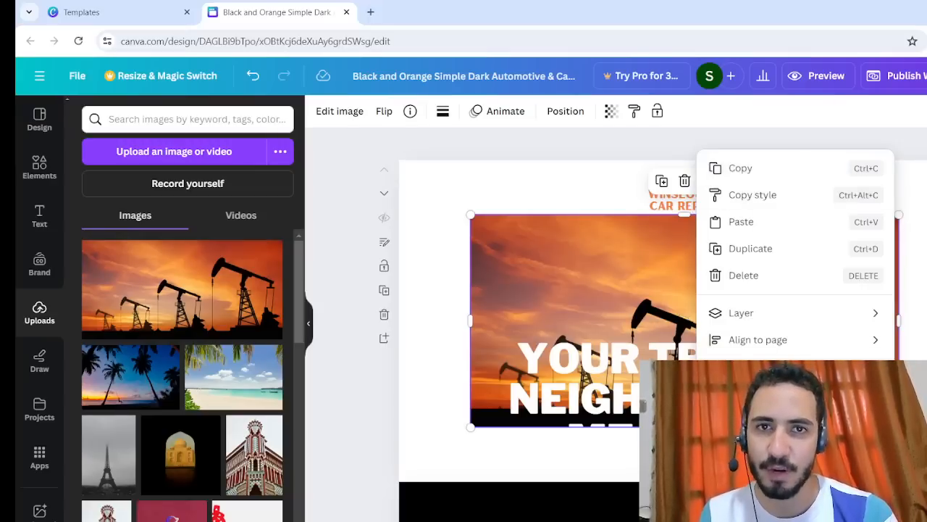
{"action": "left_click", "coordinate": [782, 467]}
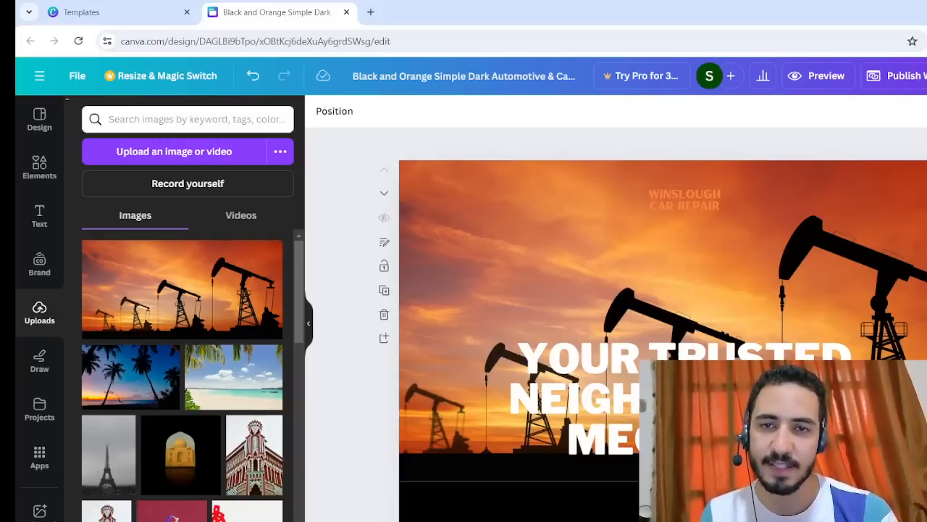
{"action": "left_click", "coordinate": [255, 75]}
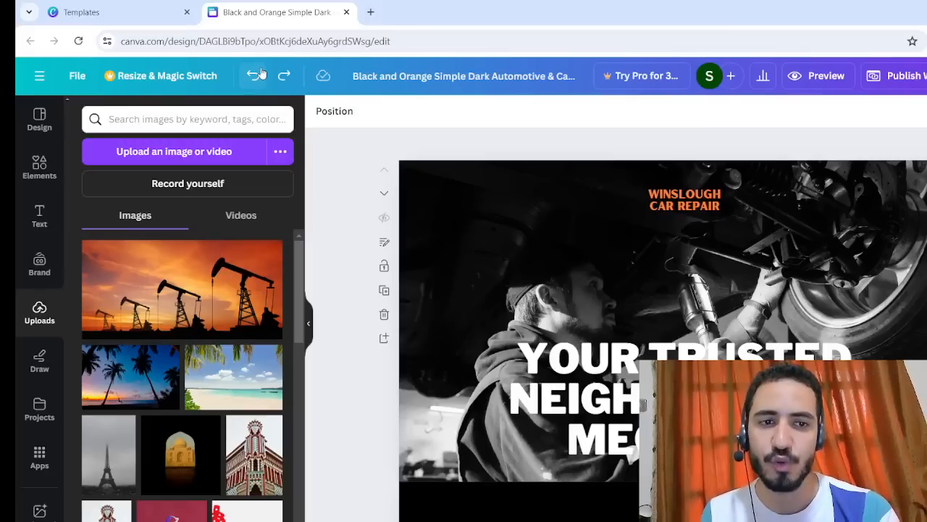
Step: Try detaching the mechanic photo from the first section's background and replacing it with the uploaded pumpjacks picture, and undo these changes
{"action": "left_click", "coordinate": [621, 280]}
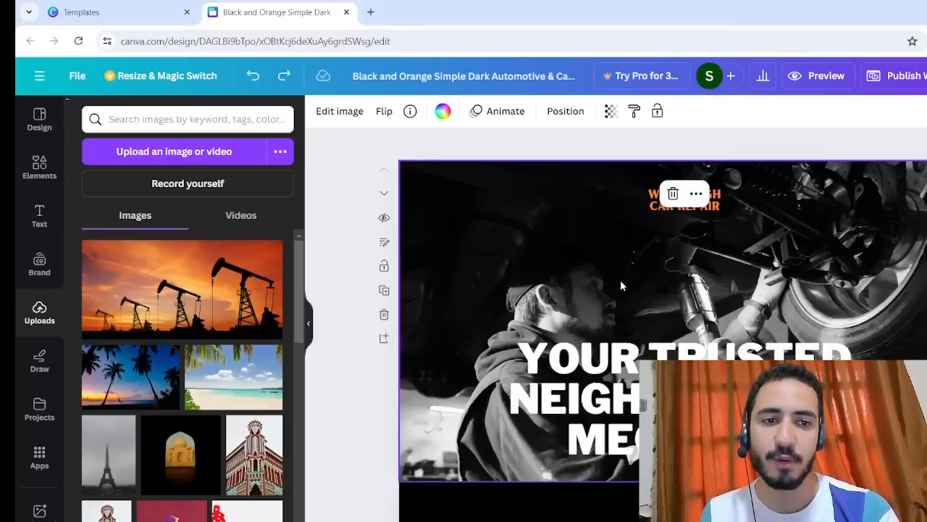
{"action": "left_click", "coordinate": [697, 195]}
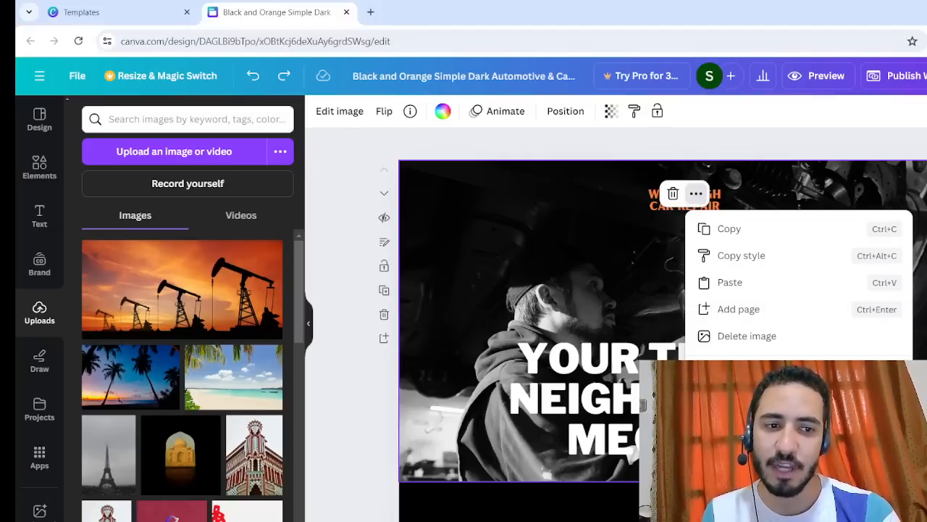
{"action": "left_click", "coordinate": [753, 369]}
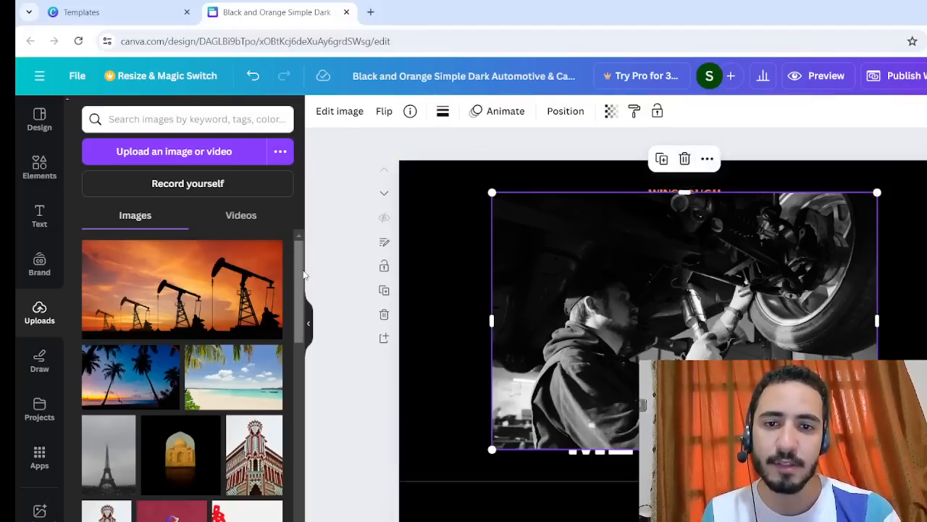
{"action": "left_click_drag", "start_coordinate": [276, 283], "coordinate": [577, 297]}
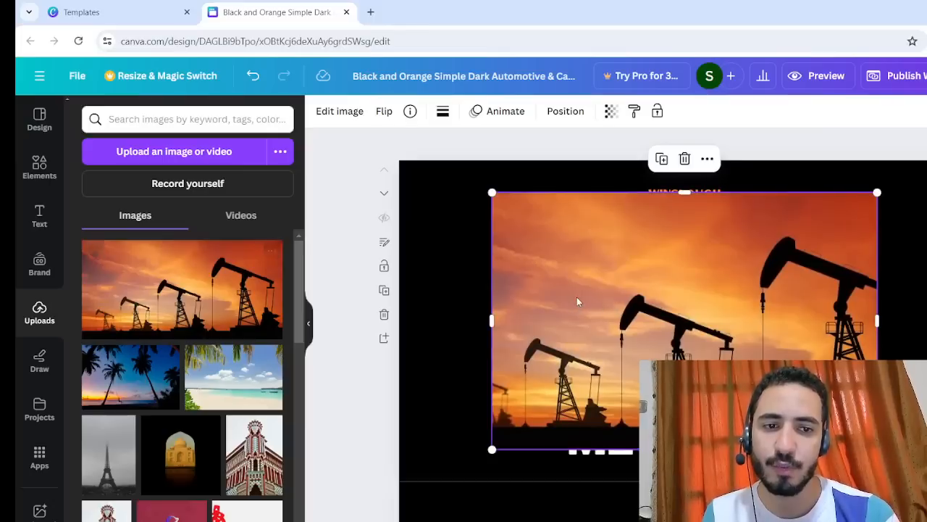
{"action": "key", "text": "ctrl+z"}
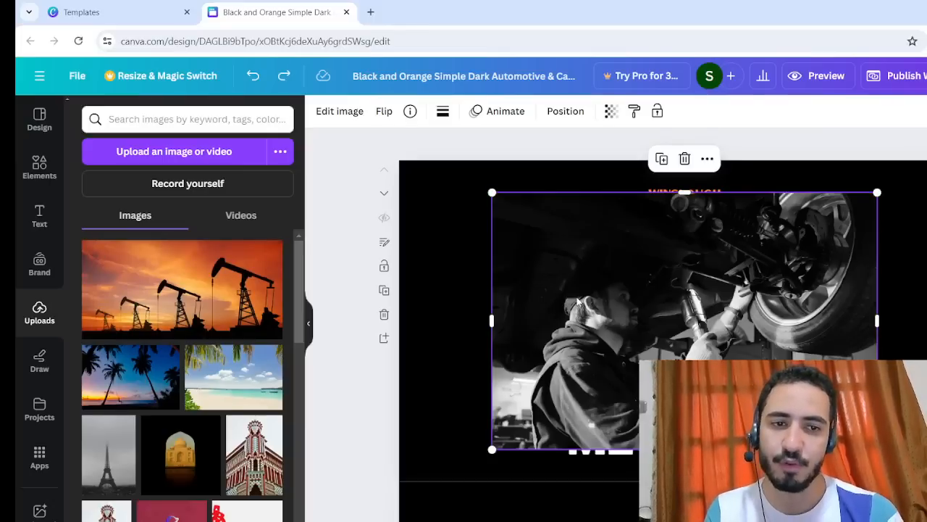
{"action": "left_click_drag", "start_coordinate": [193, 290], "coordinate": [683, 353]}
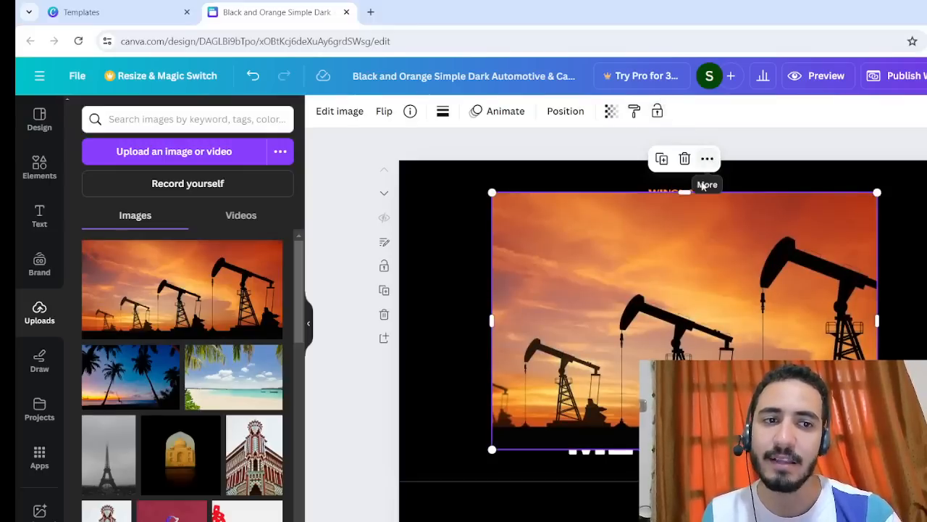
{"action": "left_click", "coordinate": [255, 82]}
{"action": "left_click", "coordinate": [253, 80]}
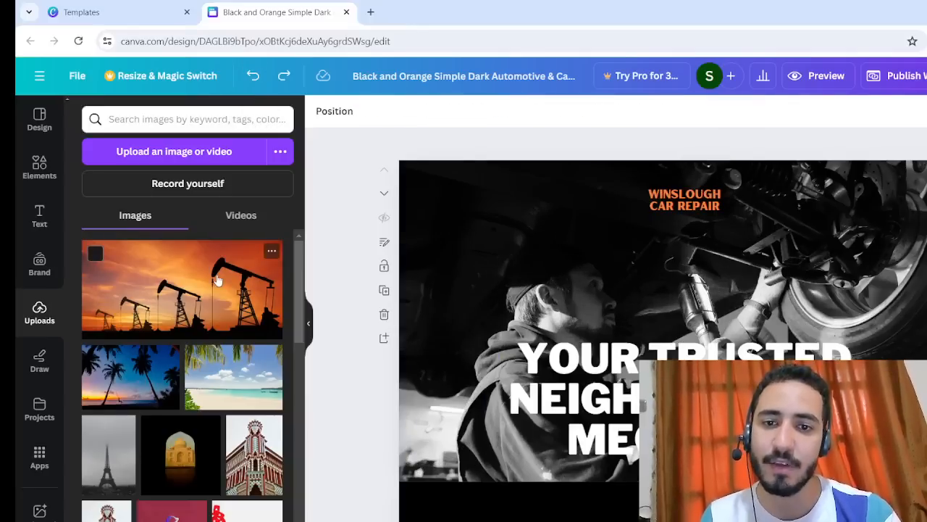
Step: Place the uploaded pumpjacks picture in the first section and replace the mechanic background photo with it
{"action": "left_click_drag", "start_coordinate": [217, 281], "coordinate": [567, 234]}
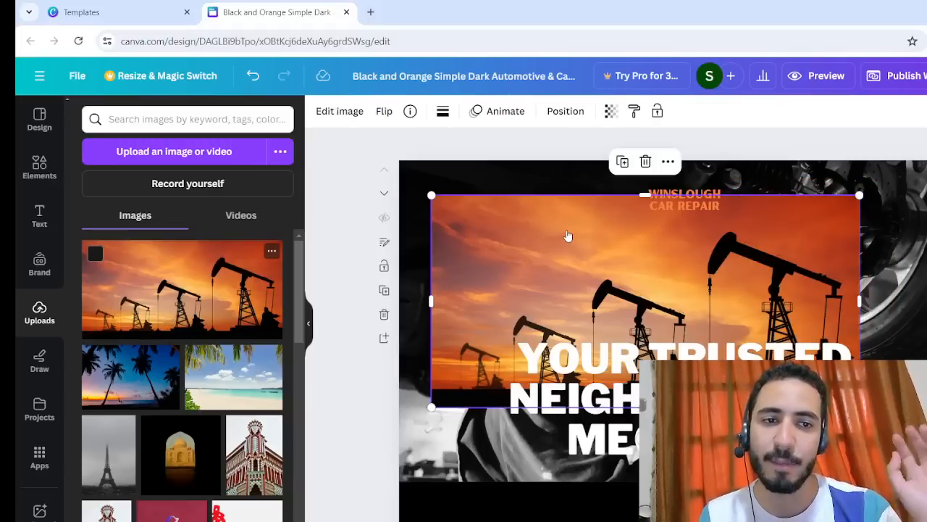
{"action": "right_click", "coordinate": [568, 235]}
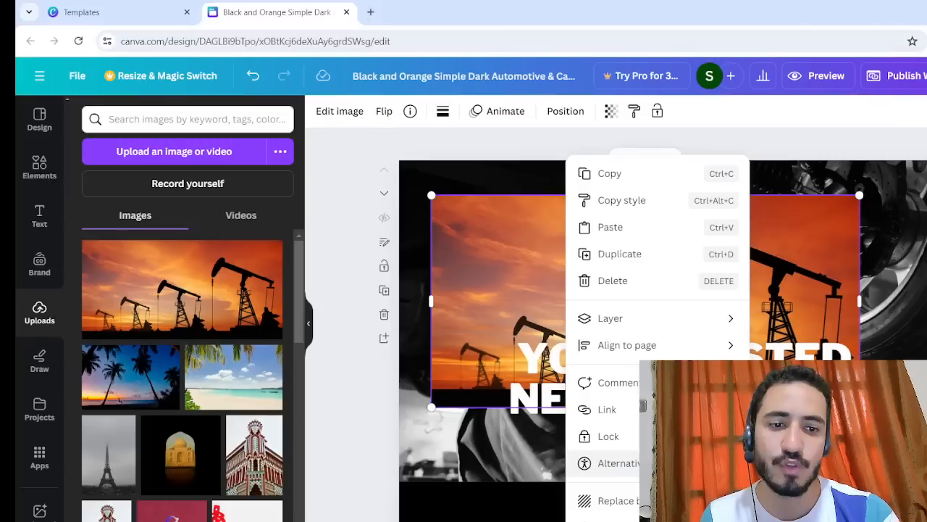
{"action": "left_click", "coordinate": [614, 500]}
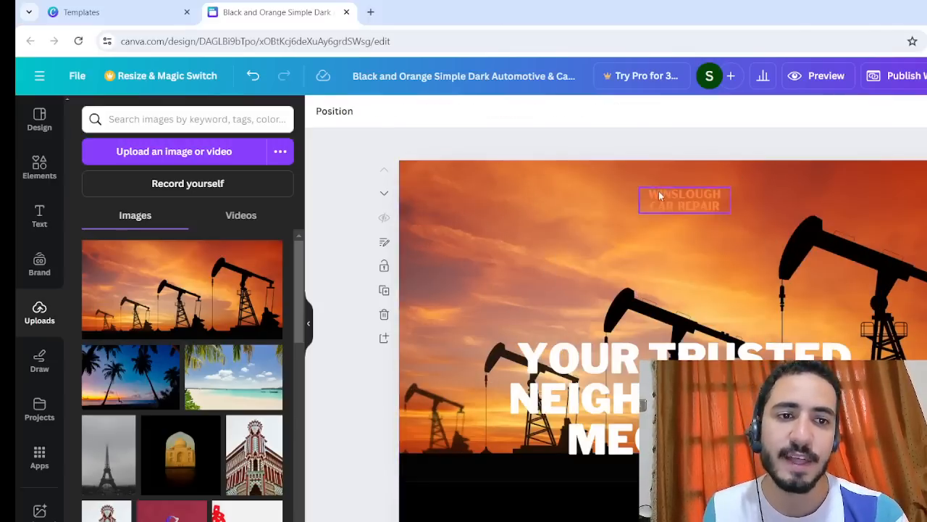
Step: Set the font size of the main heading in the first section to 75
{"action": "left_click", "coordinate": [639, 357]}
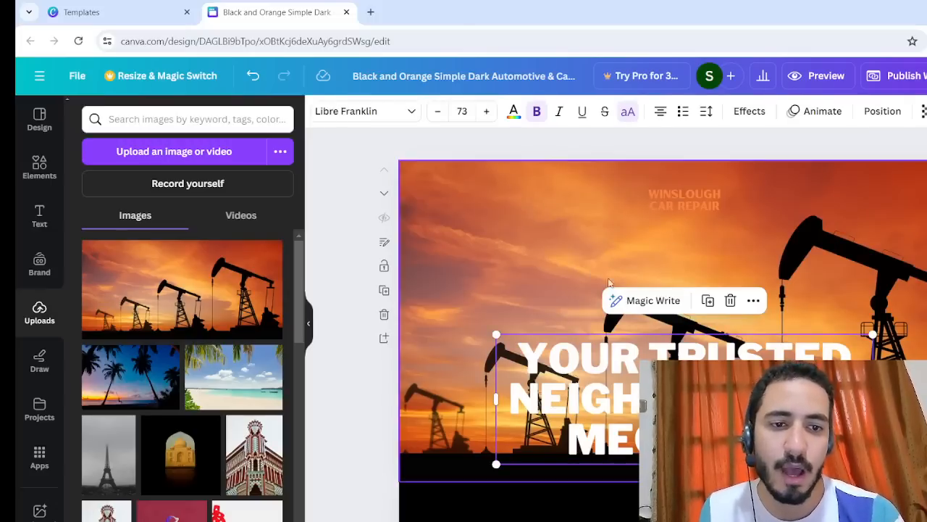
{"action": "left_click", "coordinate": [348, 112]}
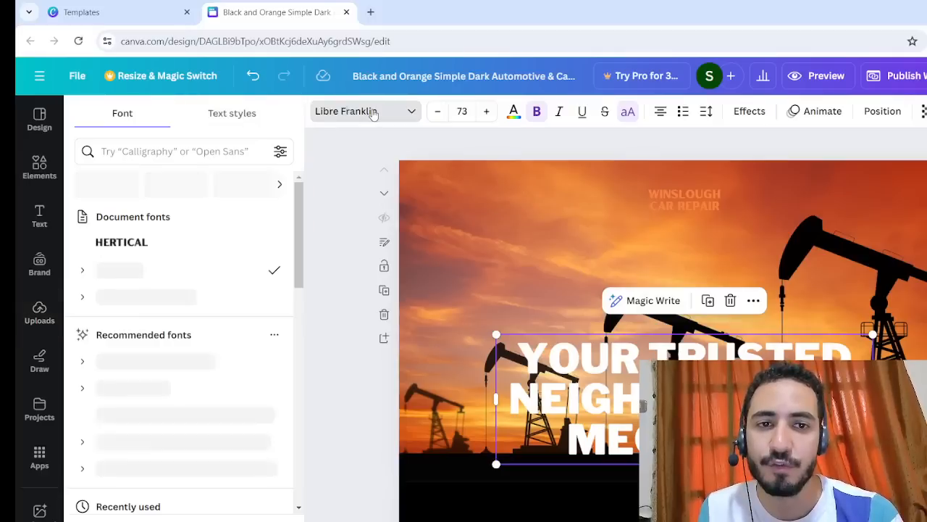
{"action": "left_click", "coordinate": [486, 113]}
{"action": "left_click", "coordinate": [486, 113]}
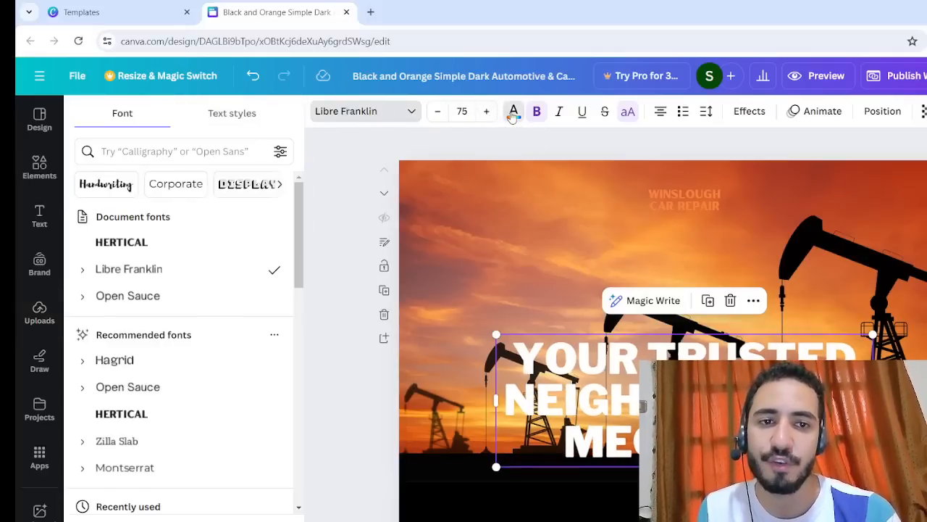
Step: Review the main heading's text color and effect options, and apply the Rise text animation to it
{"action": "left_click", "coordinate": [513, 111]}
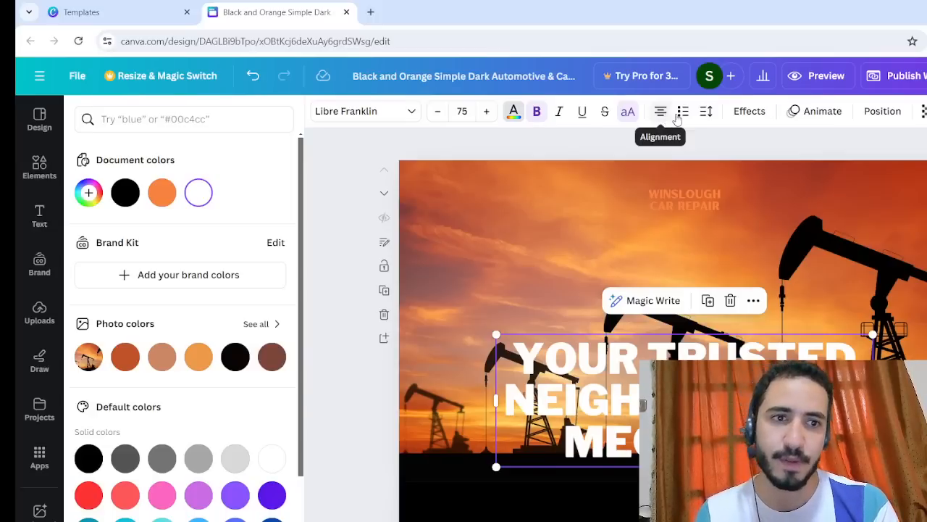
{"action": "left_click", "coordinate": [746, 118]}
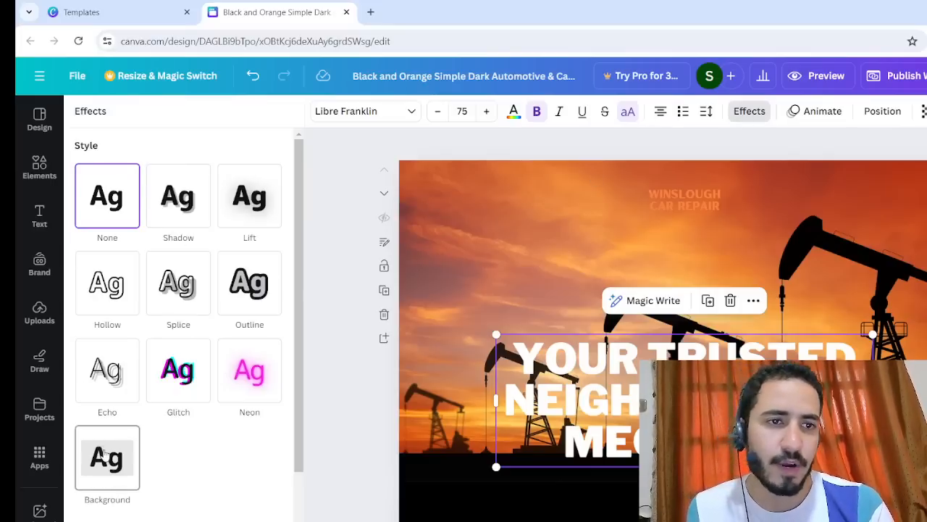
{"action": "left_click", "coordinate": [817, 112]}
{"action": "left_click", "coordinate": [125, 194]}
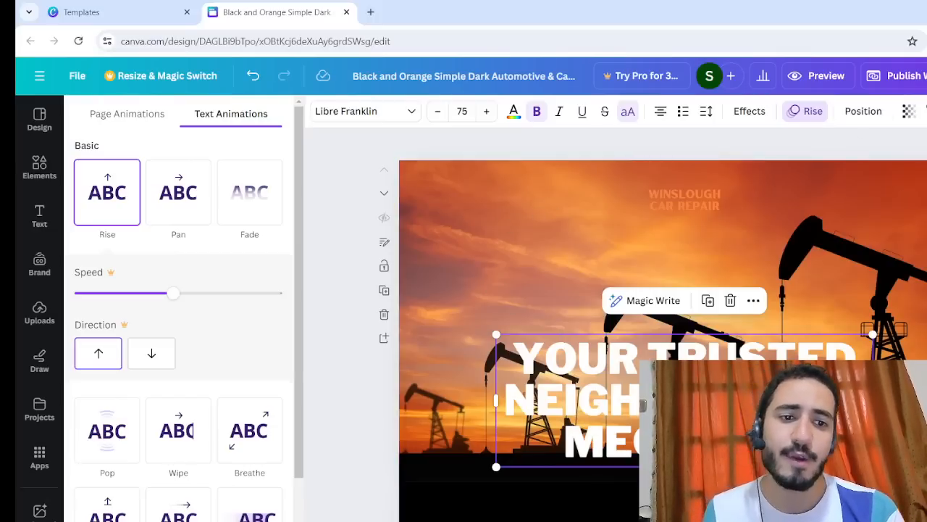
Step: Replace the main heading's text with GASCO and color the word black
{"action": "double_click", "coordinate": [562, 340]}
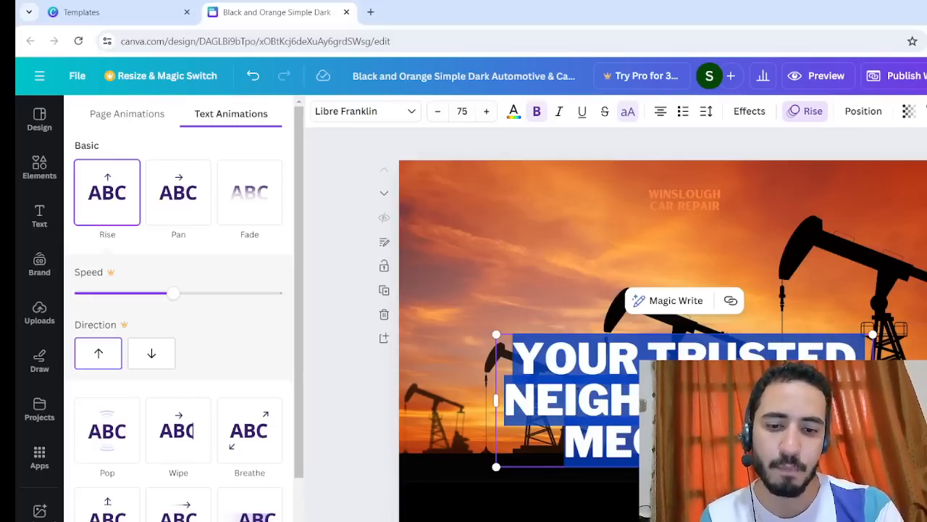
{"action": "type", "text": "GASCO"}
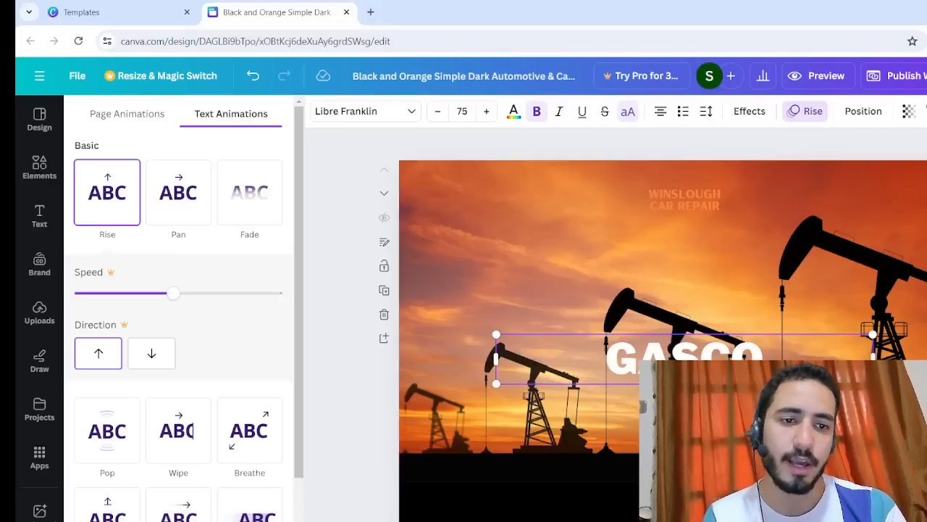
{"action": "key", "text": "shift+Left"}
{"action": "key", "text": "shift+Left"}
{"action": "key", "text": "shift+Left"}
{"action": "key", "text": "shift+Left"}
{"action": "key", "text": "shift+Left"}
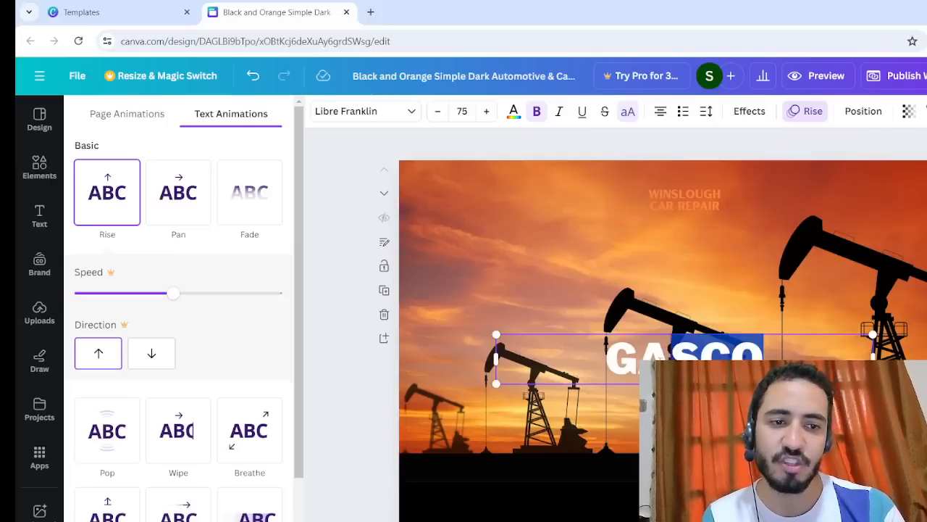
{"action": "left_click", "coordinate": [514, 112]}
{"action": "left_click", "coordinate": [128, 191]}
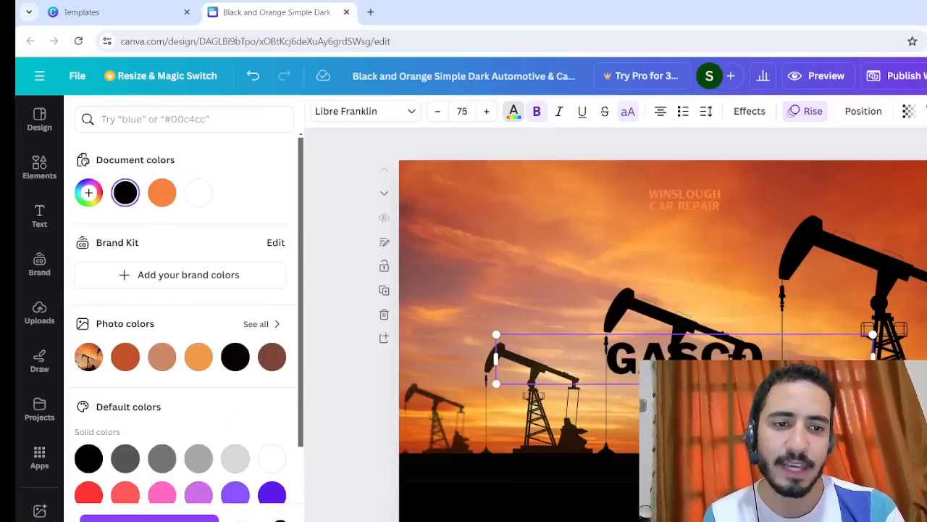
Step: Add a blank line after GASCO and move the heading up into the open sky above the pumpjacks
{"action": "key", "text": "Return"}
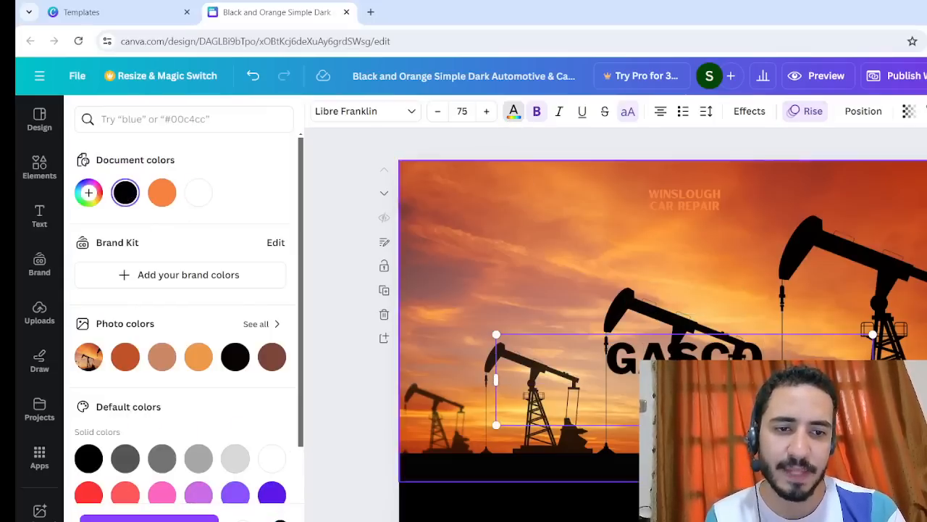
{"action": "left_click", "coordinate": [544, 319]}
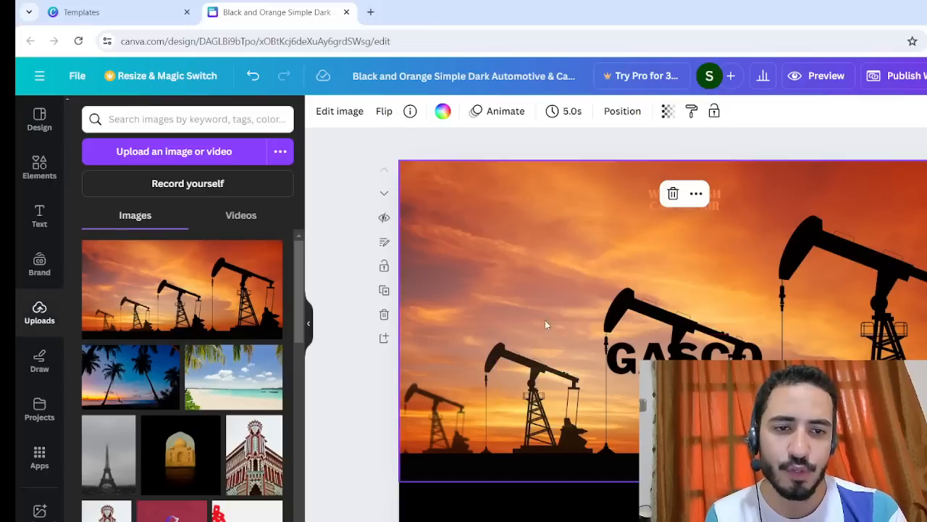
{"action": "left_click_drag", "start_coordinate": [571, 370], "coordinate": [530, 253]}
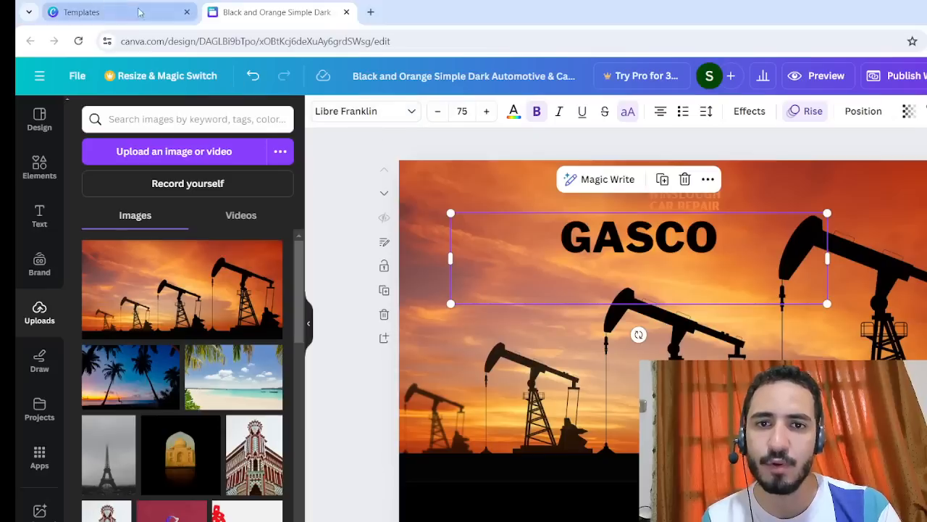
Step: Undo the main heading's move, blank line, black color, GASCO text and Rise animation
{"action": "left_click", "coordinate": [250, 75]}
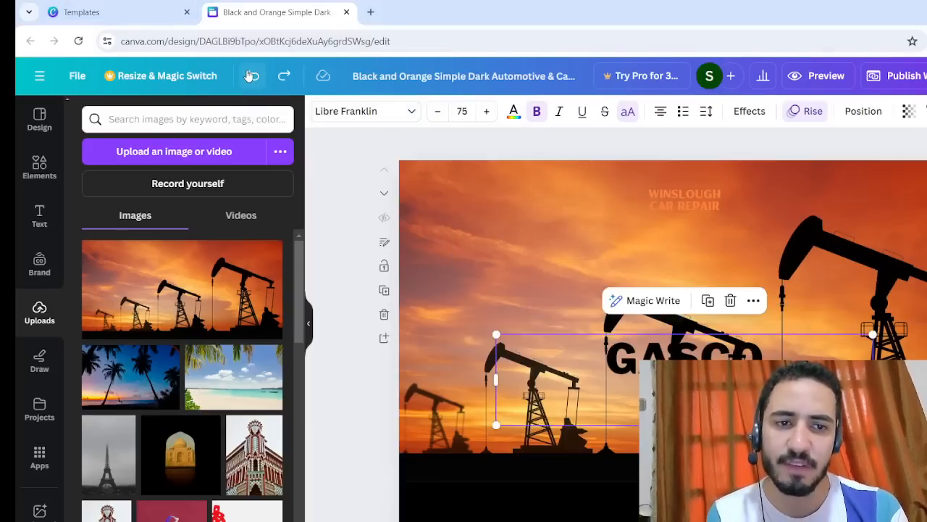
{"action": "left_click", "coordinate": [250, 75]}
{"action": "left_click", "coordinate": [249, 76]}
{"action": "left_click", "coordinate": [249, 76]}
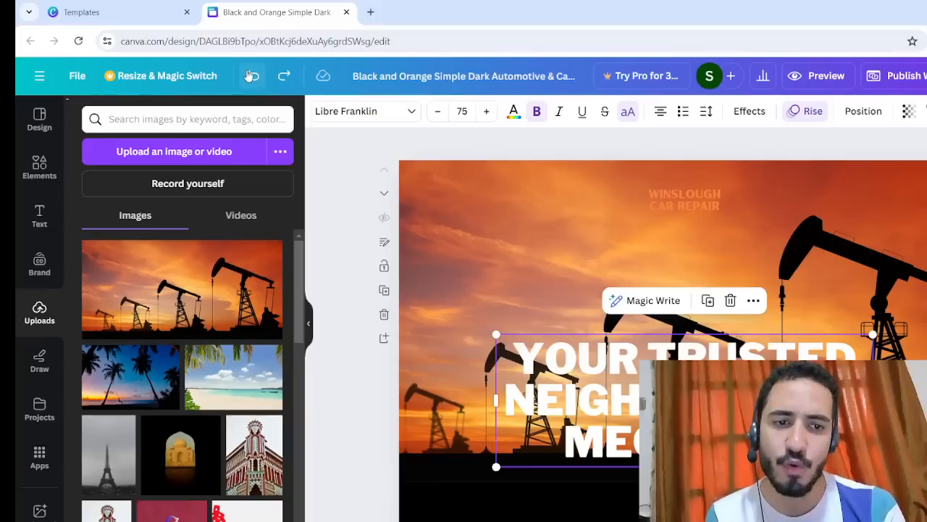
{"action": "left_click", "coordinate": [249, 75]}
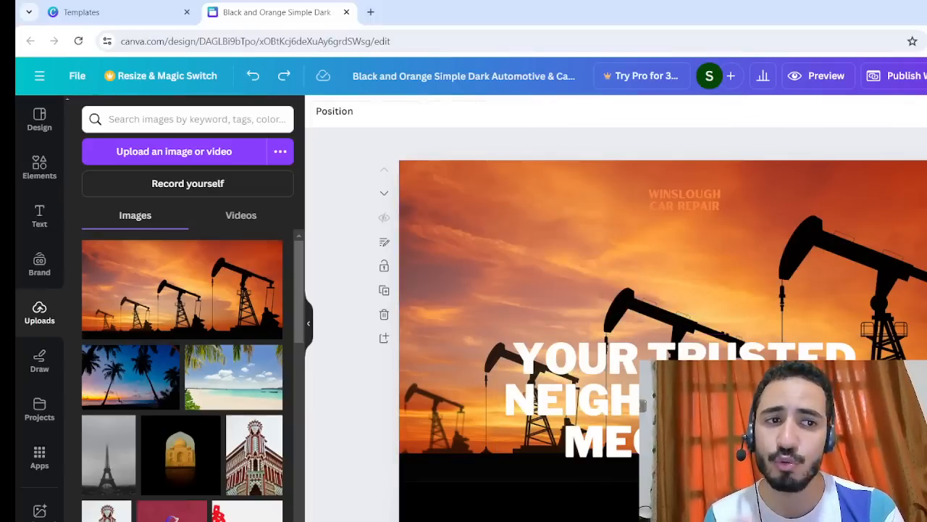
Step: Ungroup the Get to know us heading, paragraph and Book an appointment button, and group them again
{"action": "scroll", "coordinate": [663, 326], "scroll_direction": "down", "scroll_amount": 5}
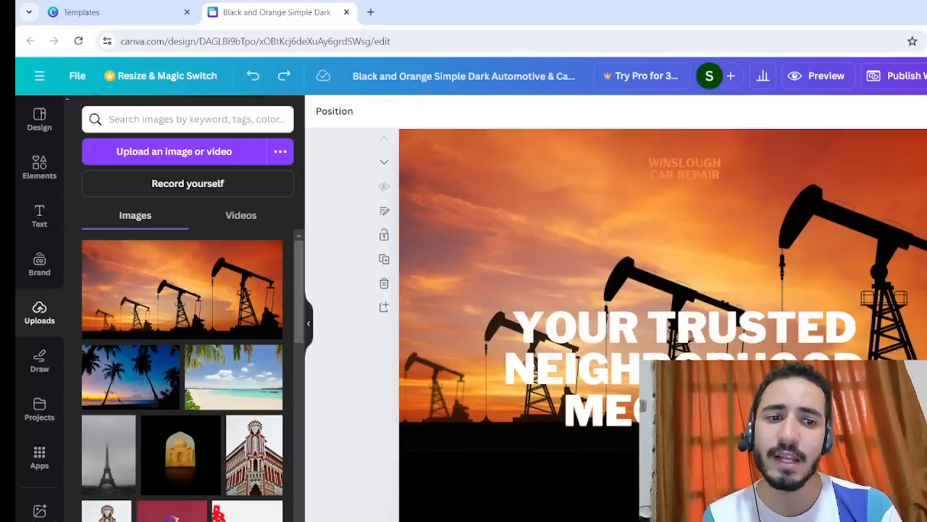
{"action": "scroll", "coordinate": [612, 289], "scroll_direction": "down", "scroll_amount": 2}
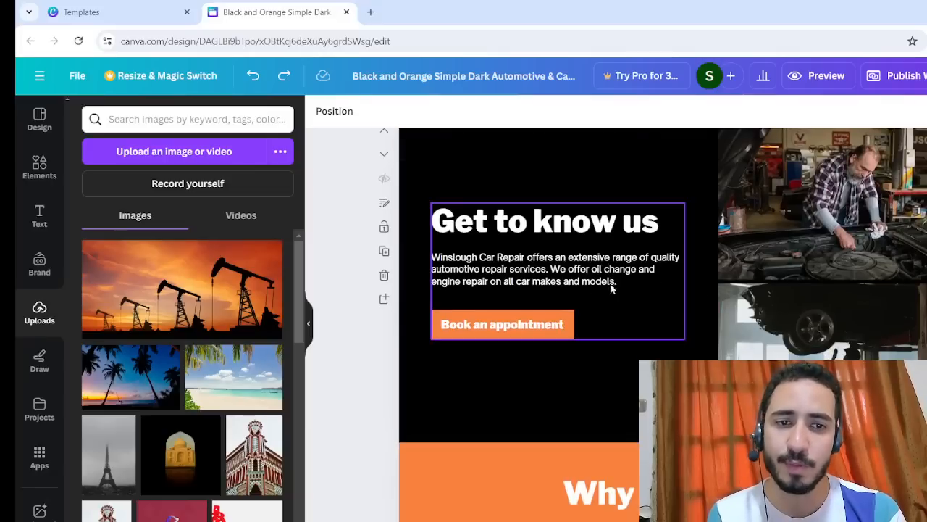
{"action": "left_click", "coordinate": [500, 333]}
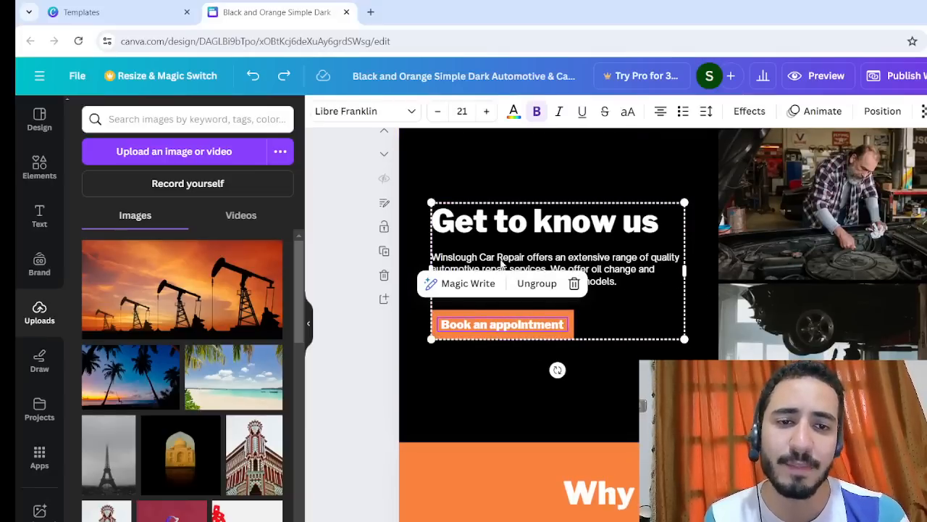
{"action": "left_click", "coordinate": [536, 284]}
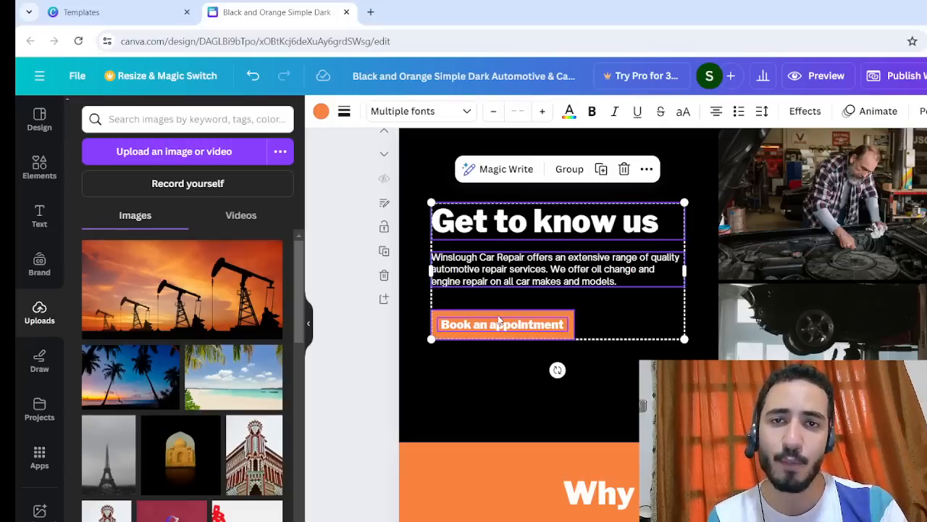
{"action": "left_click", "coordinate": [569, 171]}
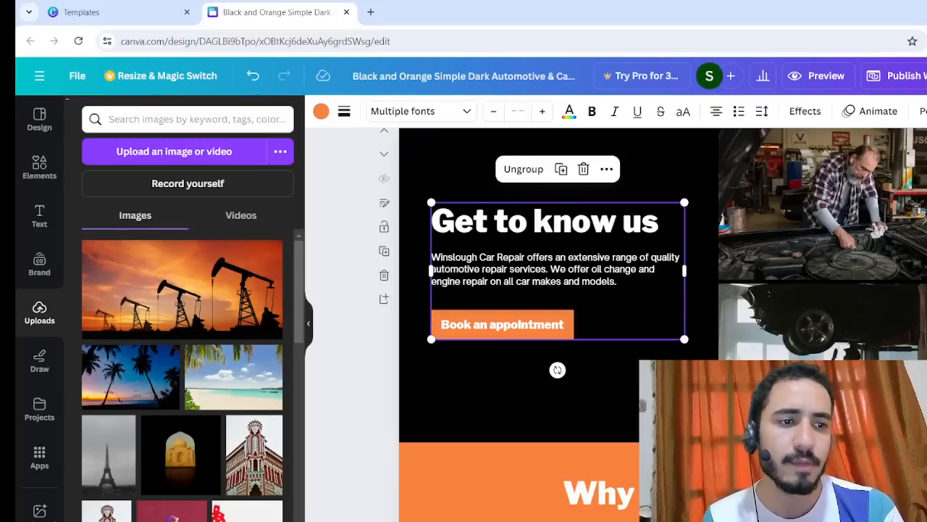
{"action": "scroll", "coordinate": [699, 235], "scroll_direction": "up", "scroll_amount": 5}
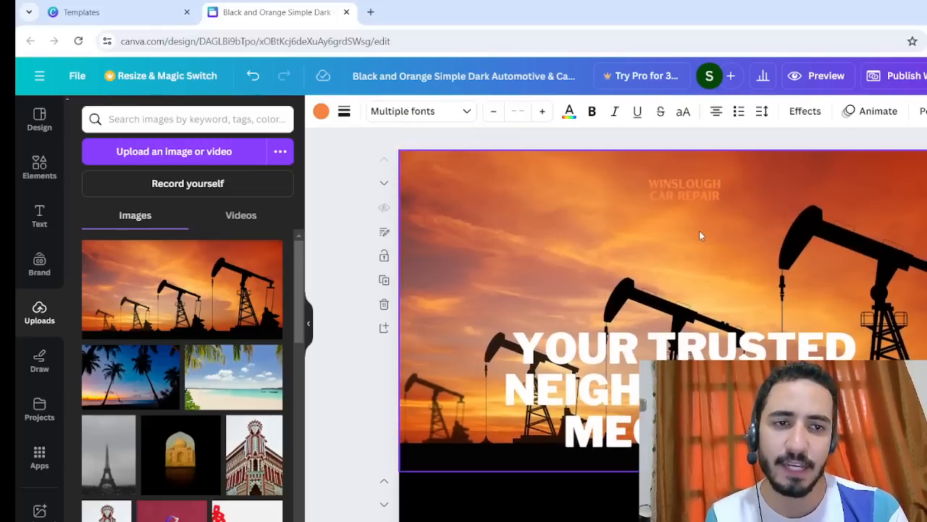
Step: Apply the Rise page animation to the section with the pumpjack background image
{"action": "left_click", "coordinate": [699, 236]}
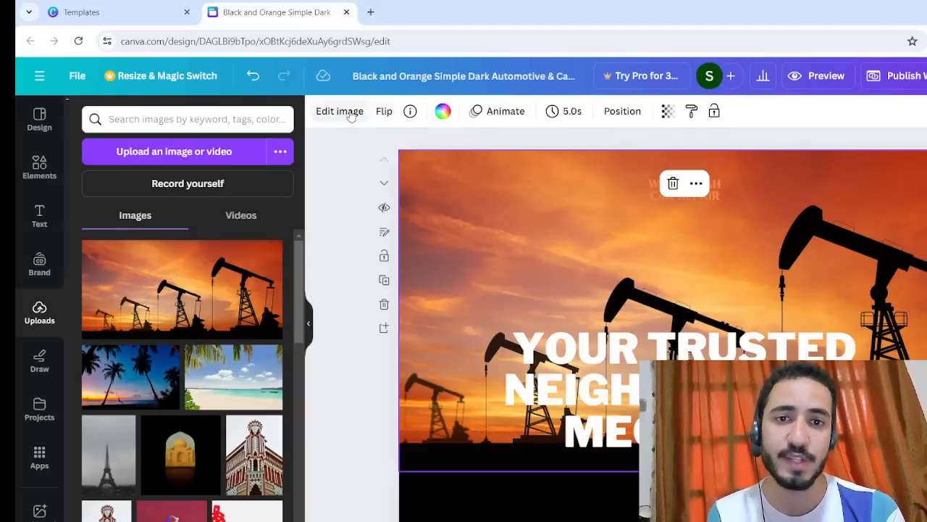
{"action": "left_click", "coordinate": [488, 115]}
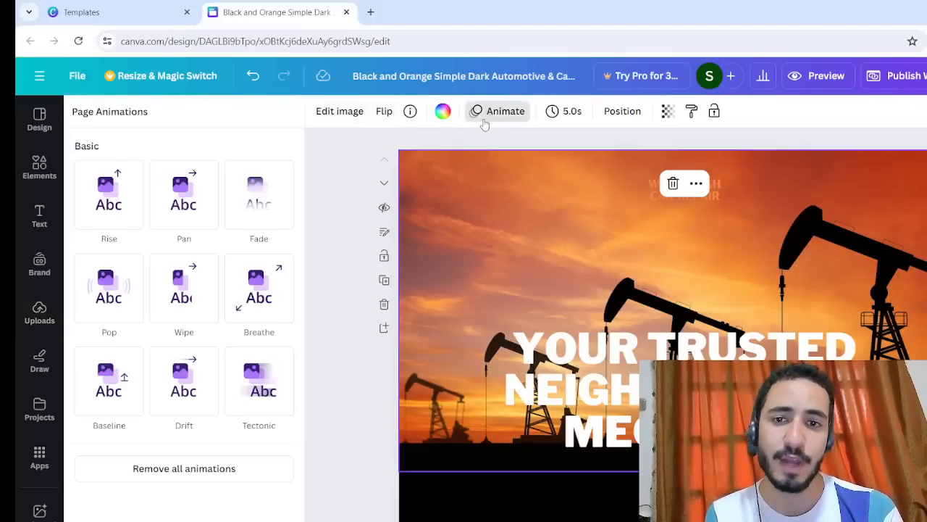
{"action": "left_click", "coordinate": [99, 216]}
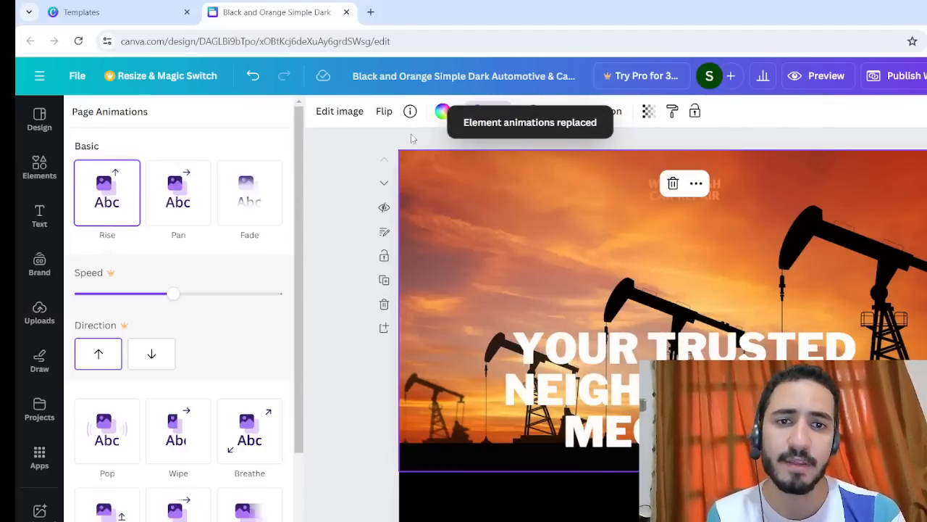
{"action": "left_click", "coordinate": [480, 188]}
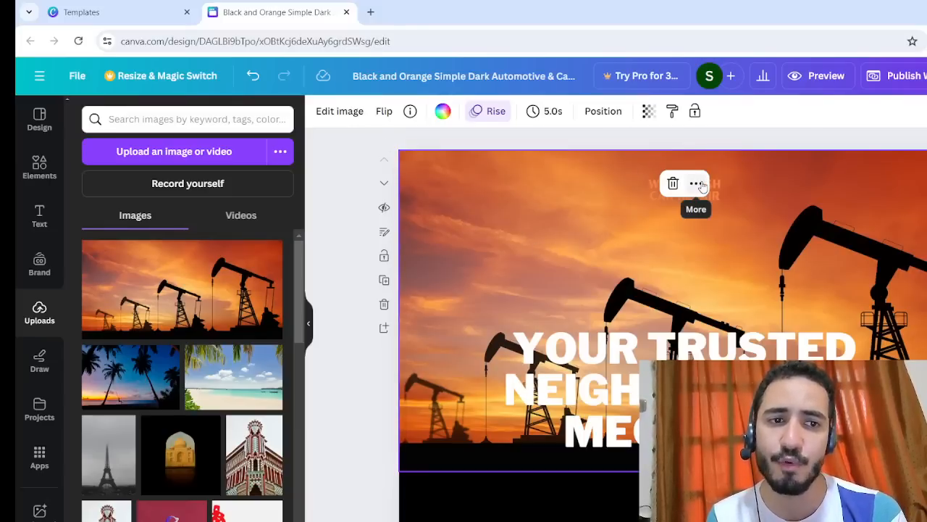
{"action": "left_click", "coordinate": [696, 184]}
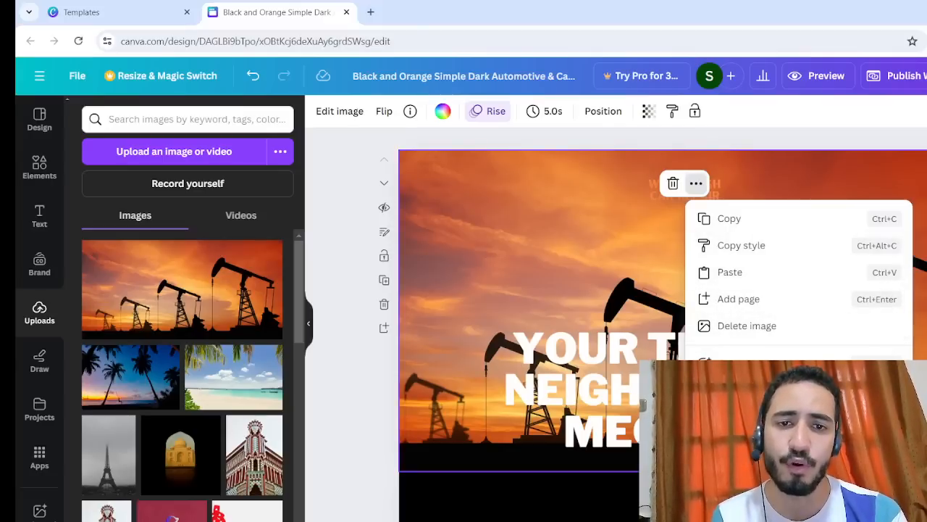
{"action": "left_click", "coordinate": [317, 212]}
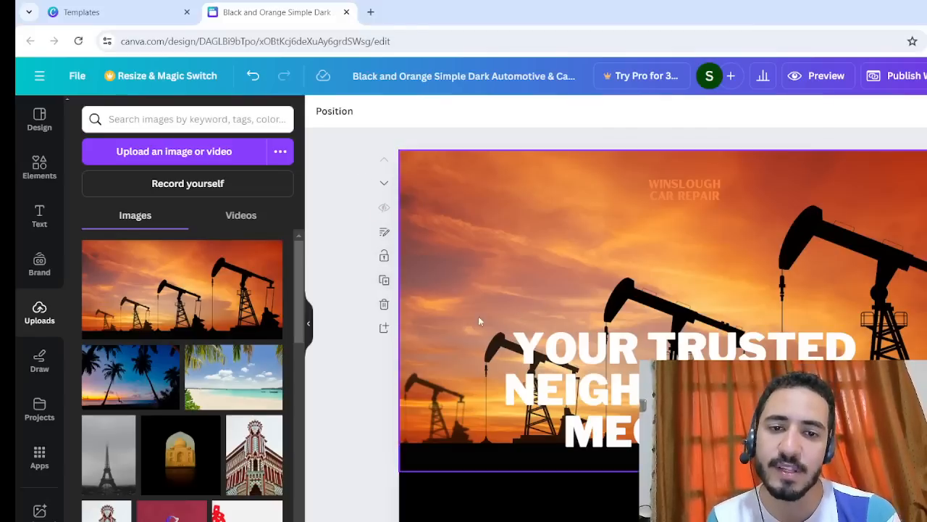
Step: Delete the pumpjack section from the website and undo the deletion
{"action": "left_click", "coordinate": [386, 307]}
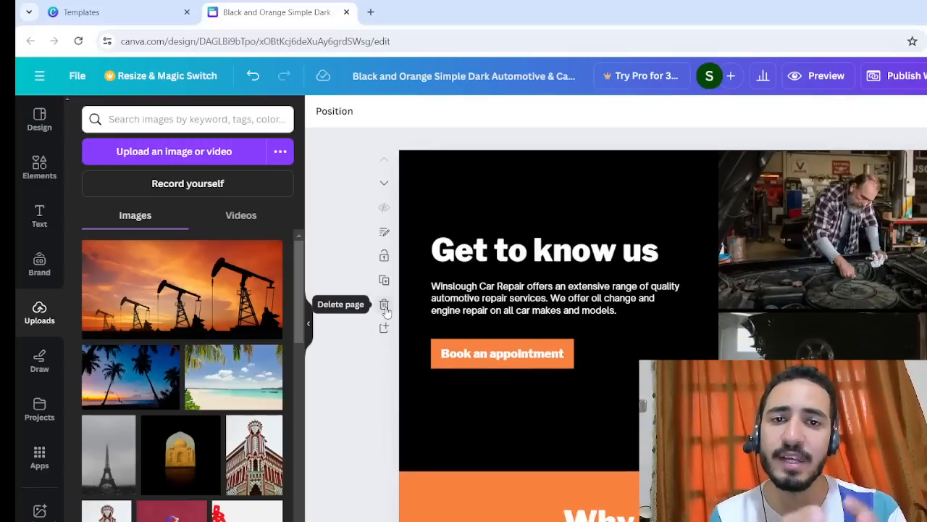
{"action": "left_click", "coordinate": [253, 75]}
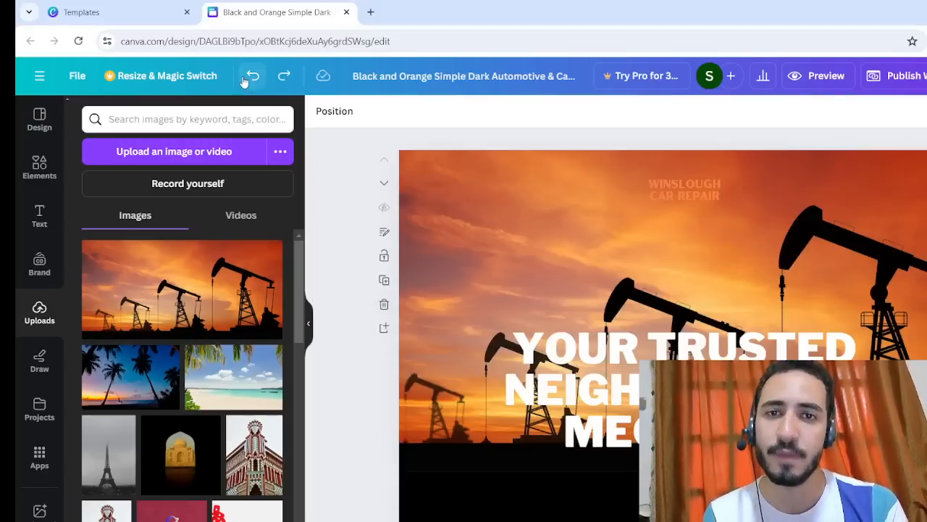
{"action": "left_click", "coordinate": [562, 232]}
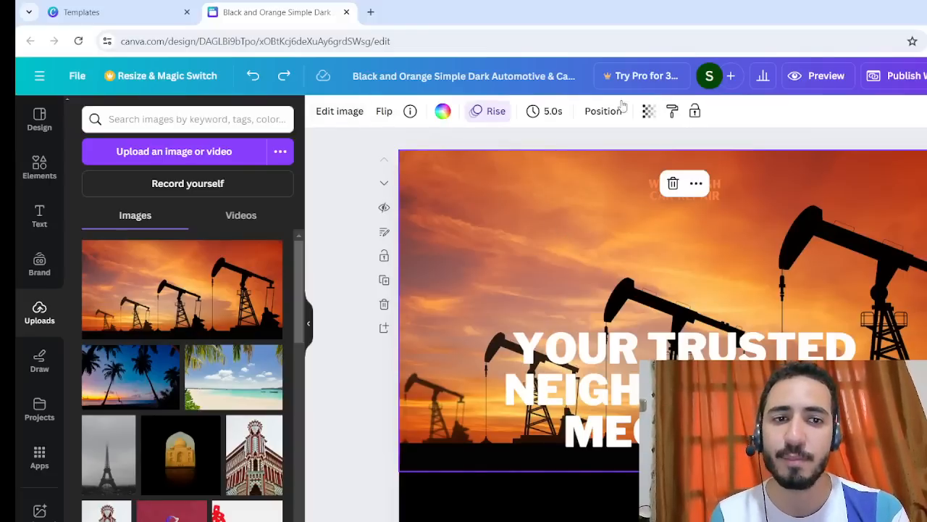
{"action": "left_click", "coordinate": [696, 185]}
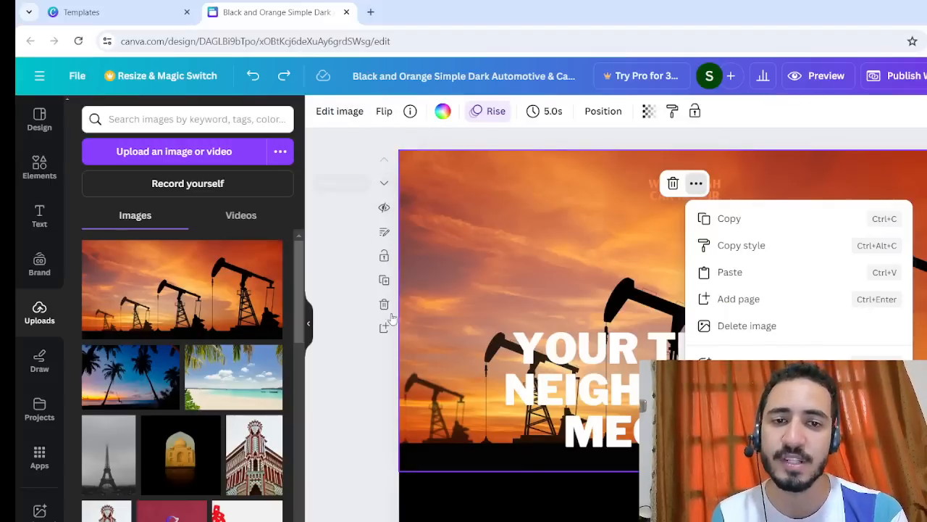
{"action": "left_click", "coordinate": [365, 392]}
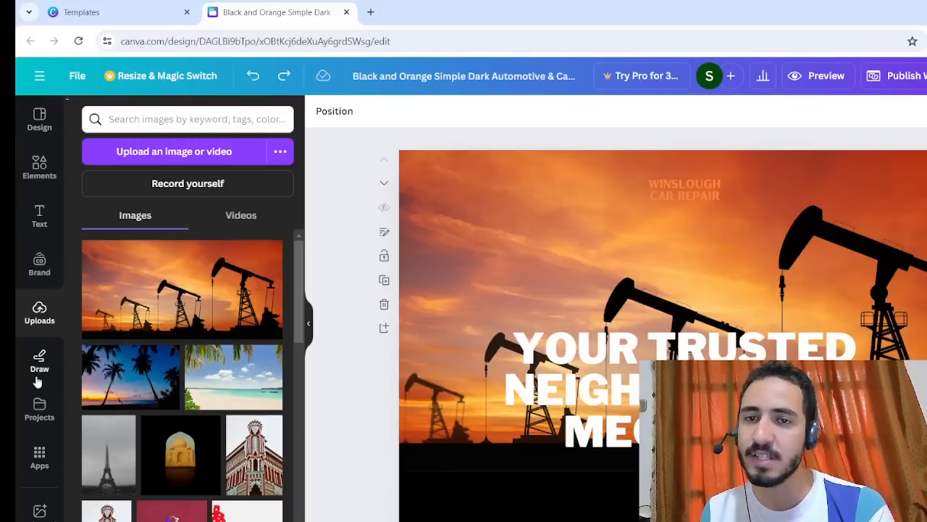
Step: Look through the available website templates and page layouts in the design library
{"action": "left_click", "coordinate": [40, 129]}
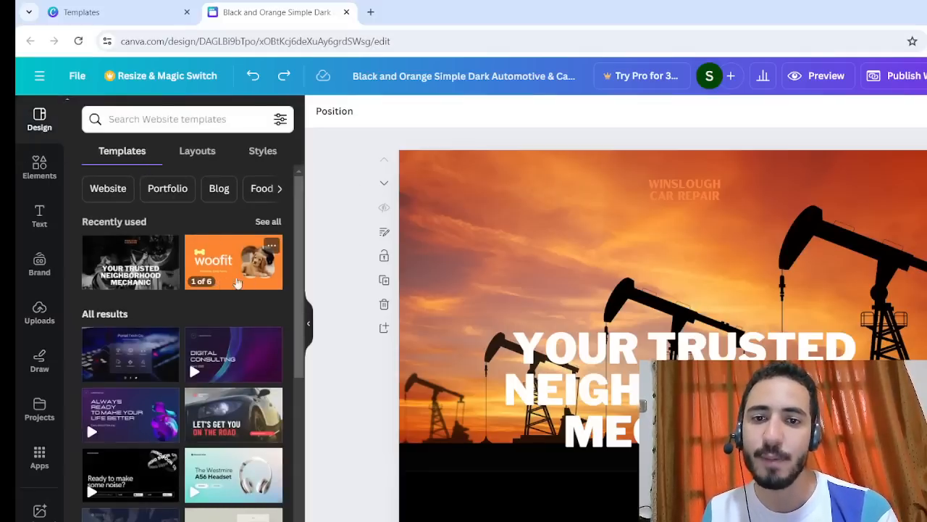
{"action": "mouse_move", "coordinate": [300, 259]}
{"action": "left_mouse_down"}
{"action": "mouse_move", "coordinate": [313, 359]}
{"action": "mouse_move", "coordinate": [303, 260]}
{"action": "left_mouse_up"}
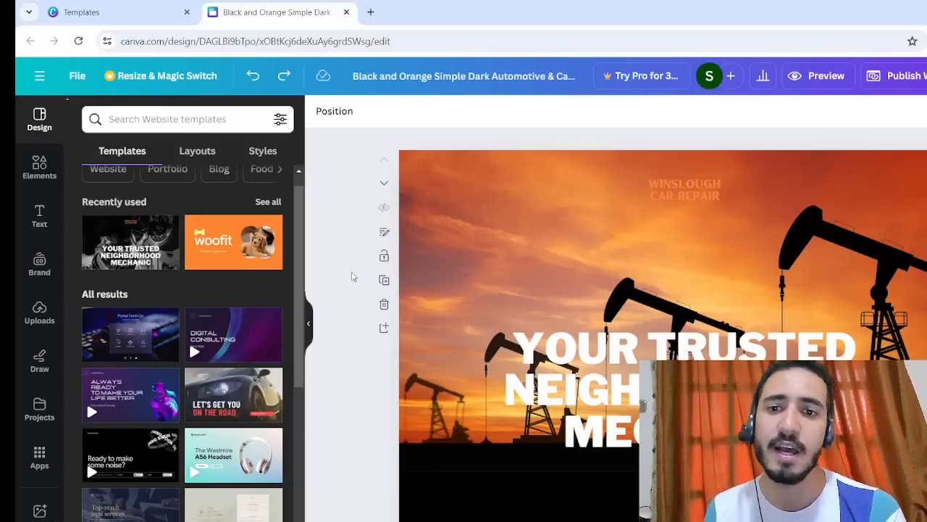
{"action": "left_click_drag", "start_coordinate": [303, 308], "coordinate": [303, 366]}
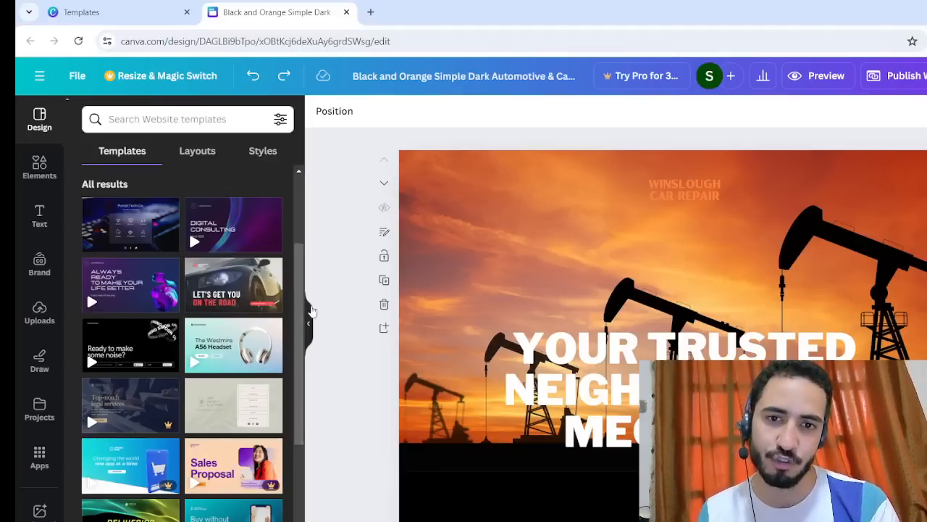
{"action": "scroll", "coordinate": [303, 299], "scroll_direction": "up", "scroll_amount": 2}
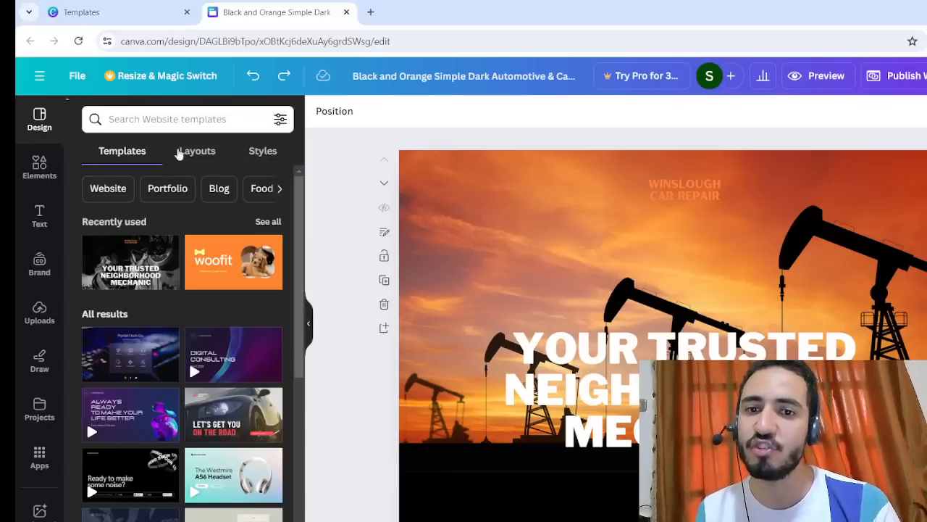
{"action": "left_click", "coordinate": [192, 151]}
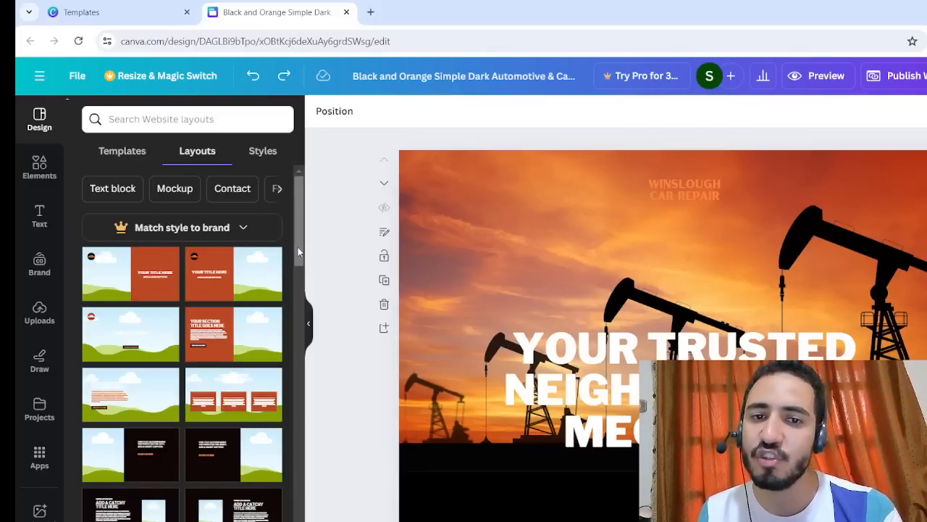
{"action": "left_click_drag", "start_coordinate": [298, 250], "coordinate": [308, 281]}
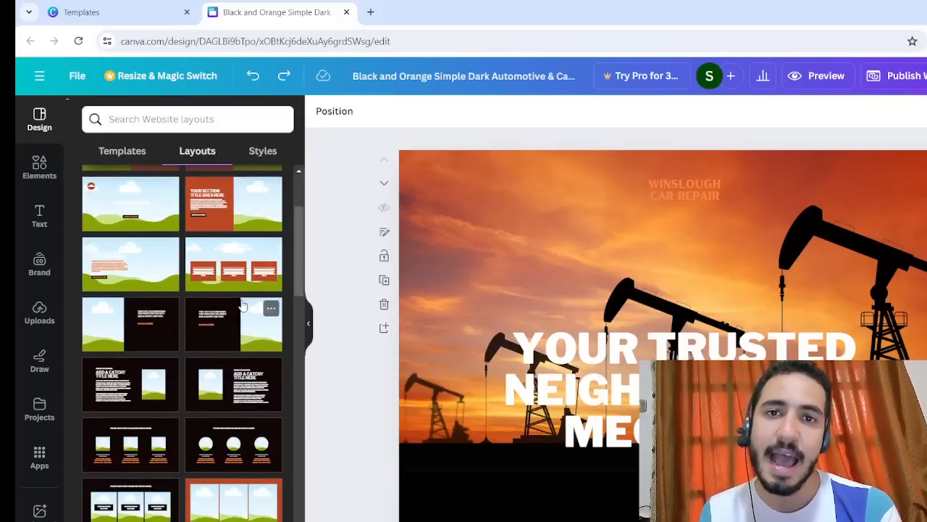
Step: Try the shuffled Hitchcut and Coco Gothic style on the pumpjack section, followed by the brown Roxborough and Montserrat combination
{"action": "left_click", "coordinate": [265, 150]}
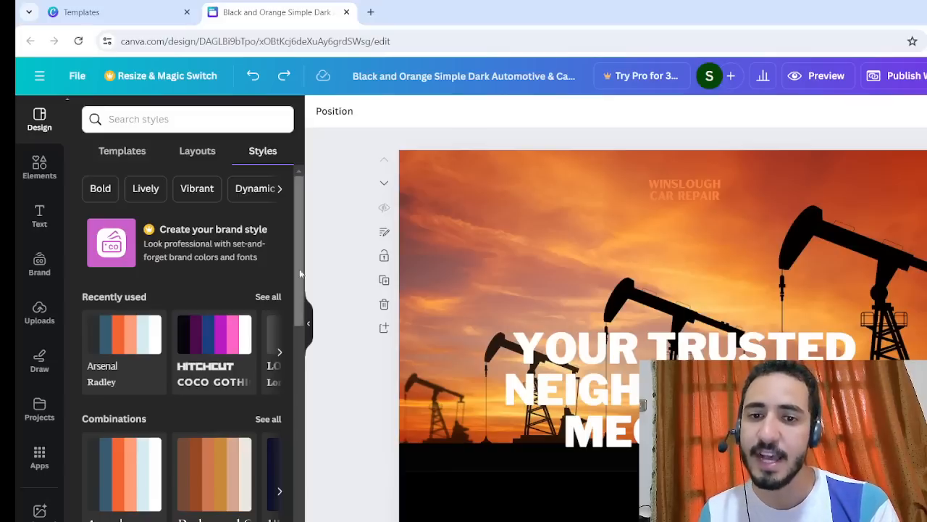
{"action": "left_click", "coordinate": [215, 360]}
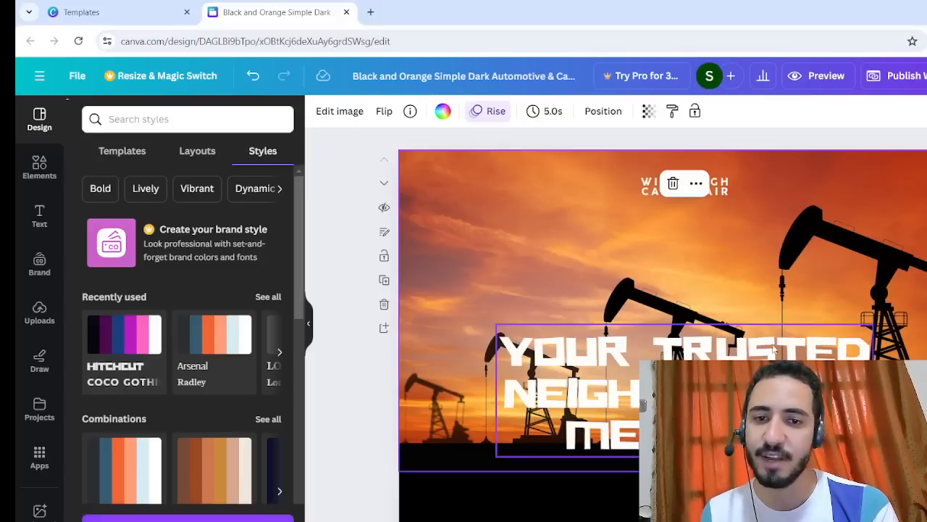
{"action": "left_click", "coordinate": [156, 333]}
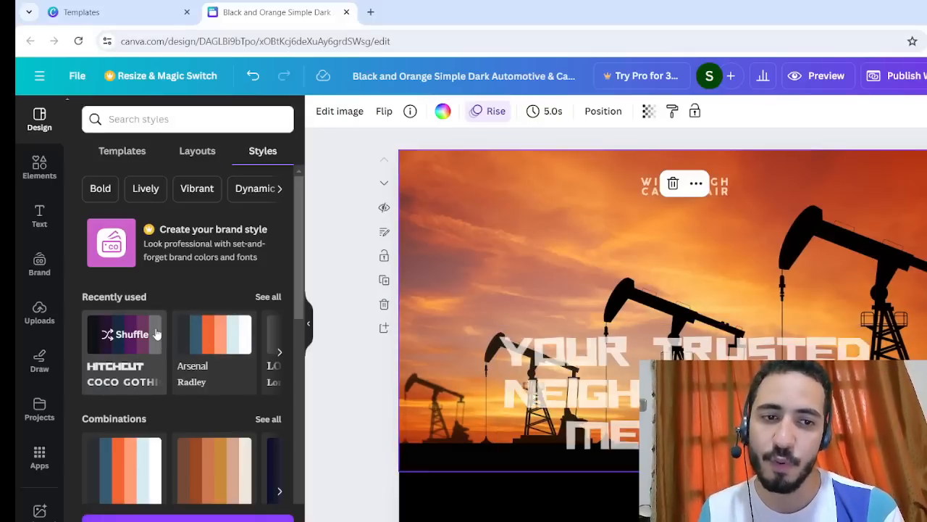
{"action": "left_click", "coordinate": [190, 439]}
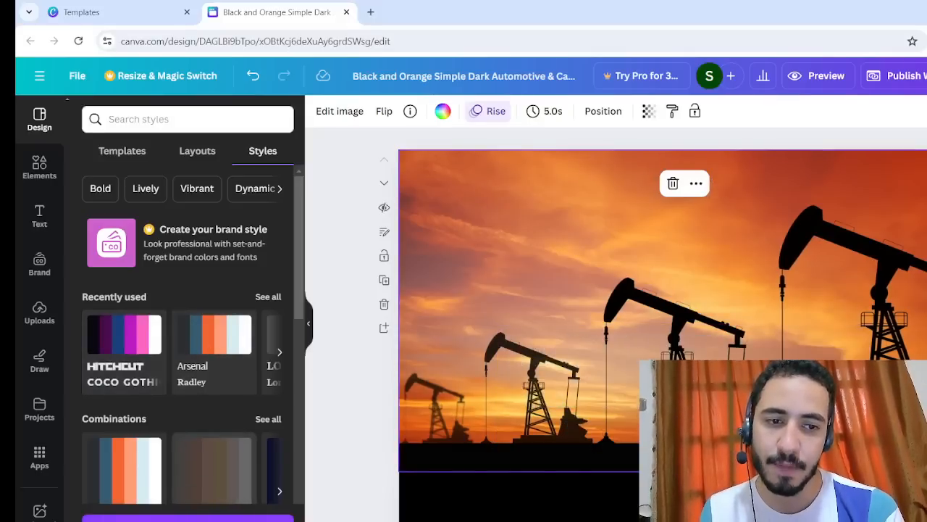
{"action": "scroll", "coordinate": [663, 319], "scroll_direction": "down", "scroll_amount": 3}
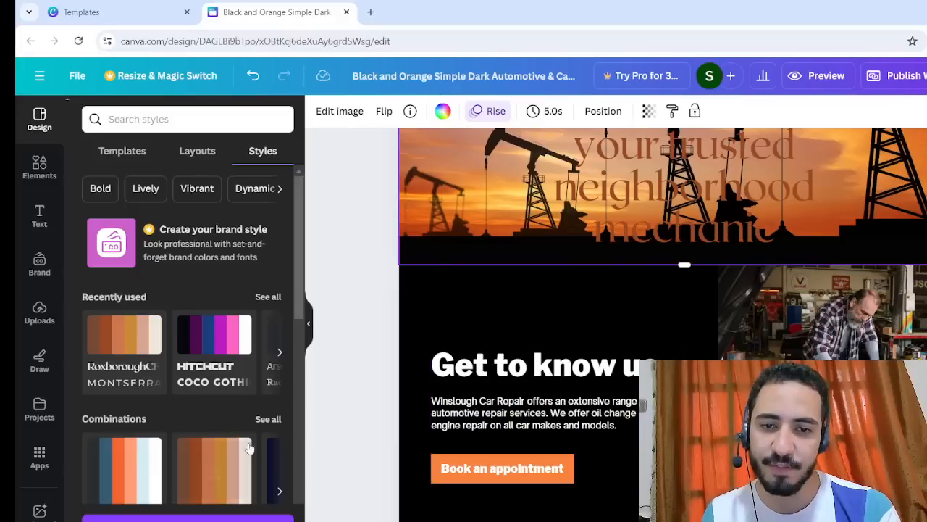
Step: Compare the blue HK Grotesk style with the Arsenal and Radley style on the pumpjack section and keep HK Grotesk
{"action": "left_click", "coordinate": [268, 453]}
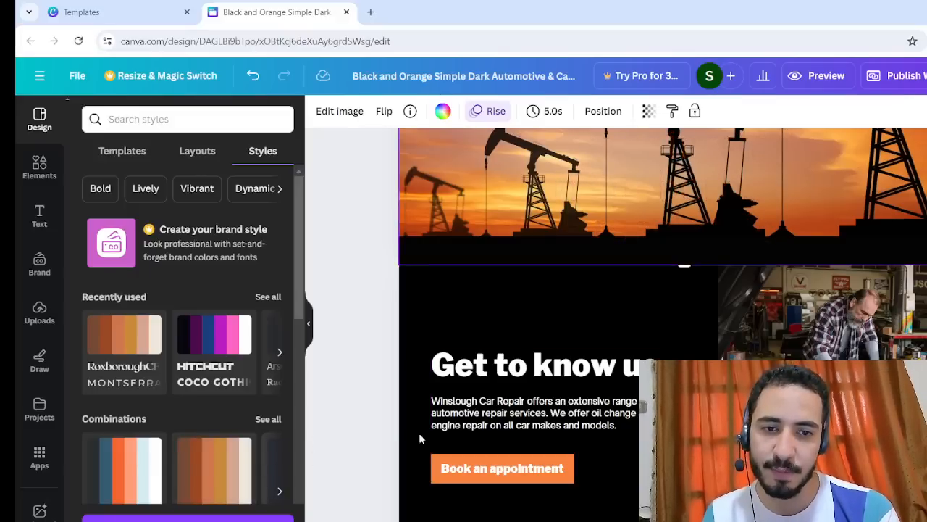
{"action": "left_click", "coordinate": [116, 439]}
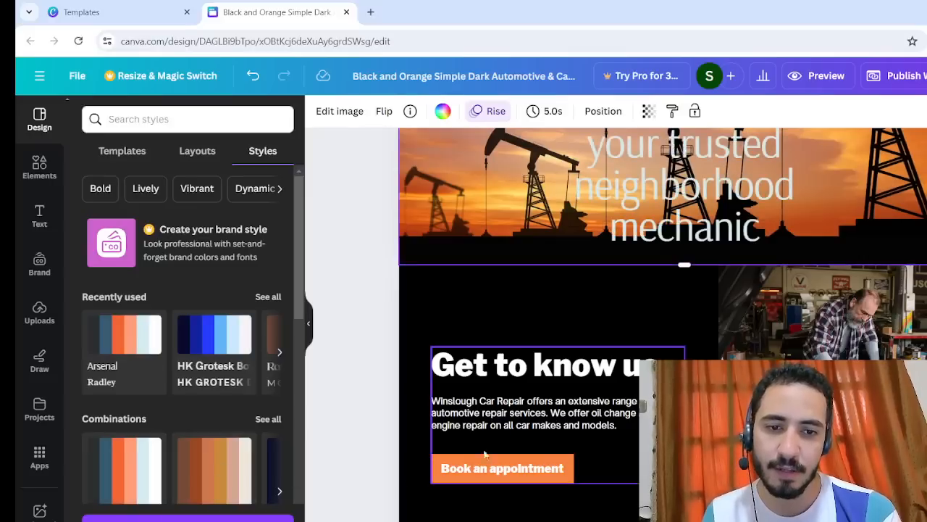
{"action": "left_click", "coordinate": [218, 342]}
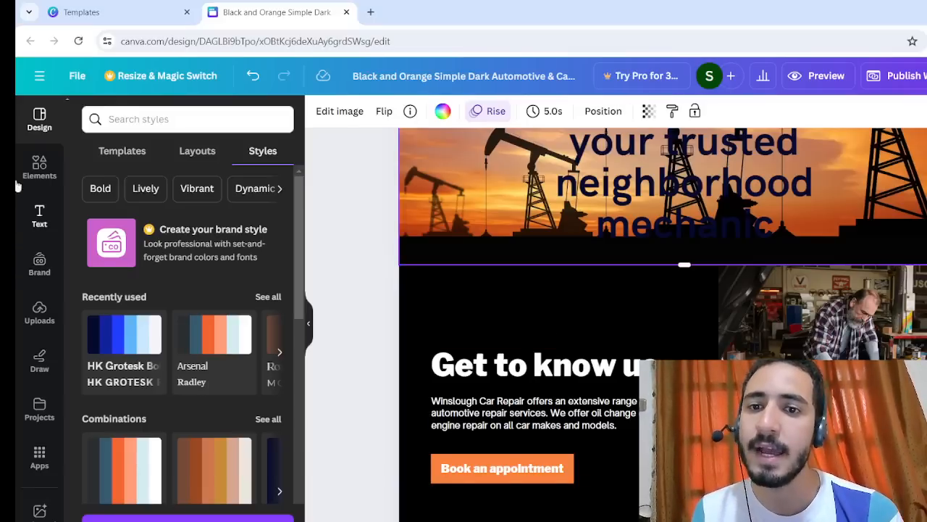
Step: Look through the full collection of lines and shapes in the elements library
{"action": "left_click", "coordinate": [38, 168]}
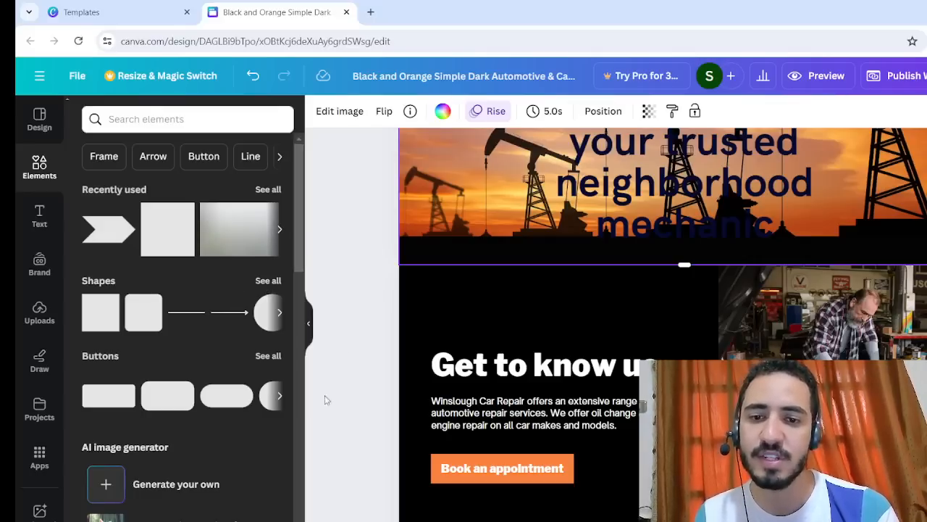
{"action": "left_click", "coordinate": [262, 281]}
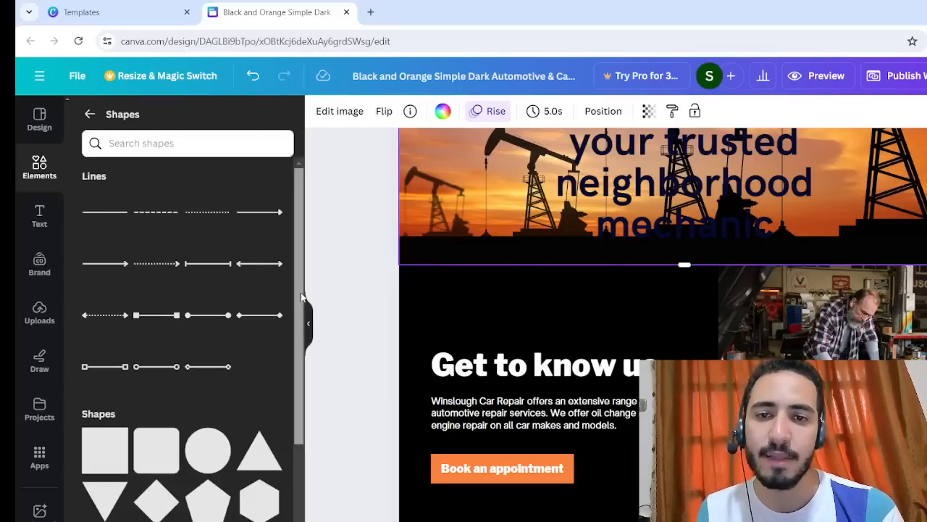
{"action": "left_click_drag", "start_coordinate": [302, 309], "coordinate": [295, 234]}
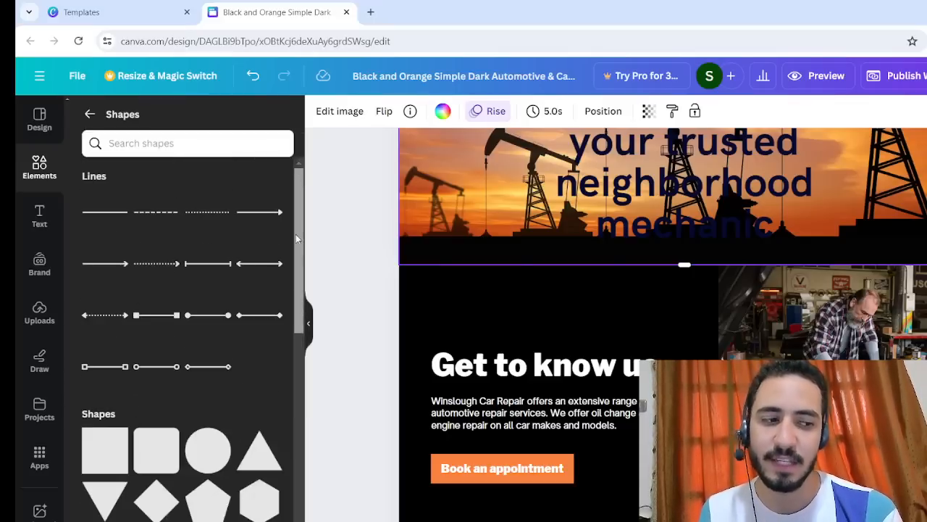
Step: Browse the text font combinations and try to add the Power Workout combination
{"action": "left_click", "coordinate": [42, 212]}
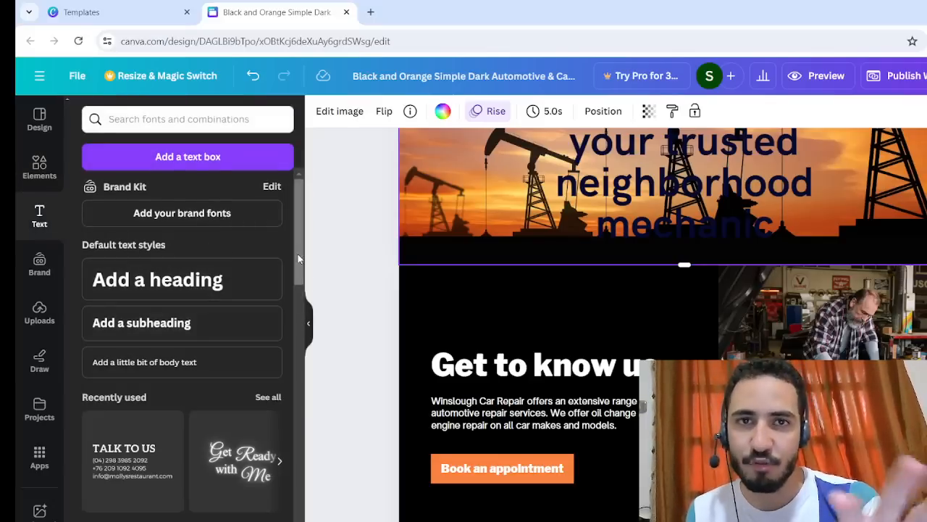
{"action": "left_click_drag", "start_coordinate": [298, 258], "coordinate": [299, 351]}
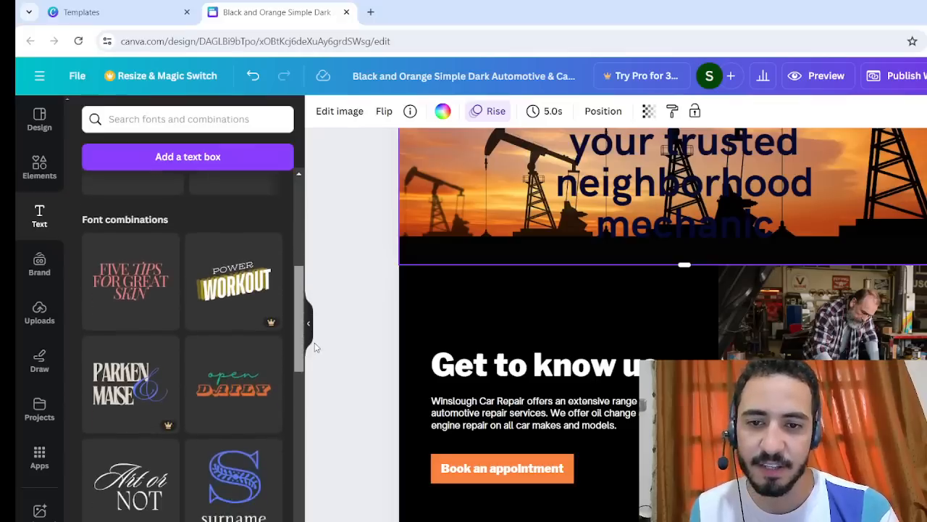
{"action": "left_click", "coordinate": [246, 286]}
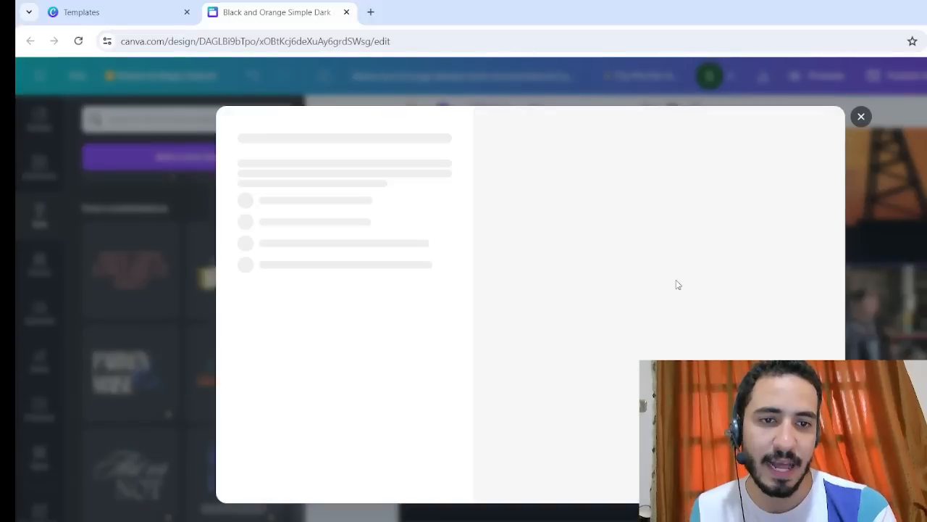
{"action": "left_click", "coordinate": [860, 118]}
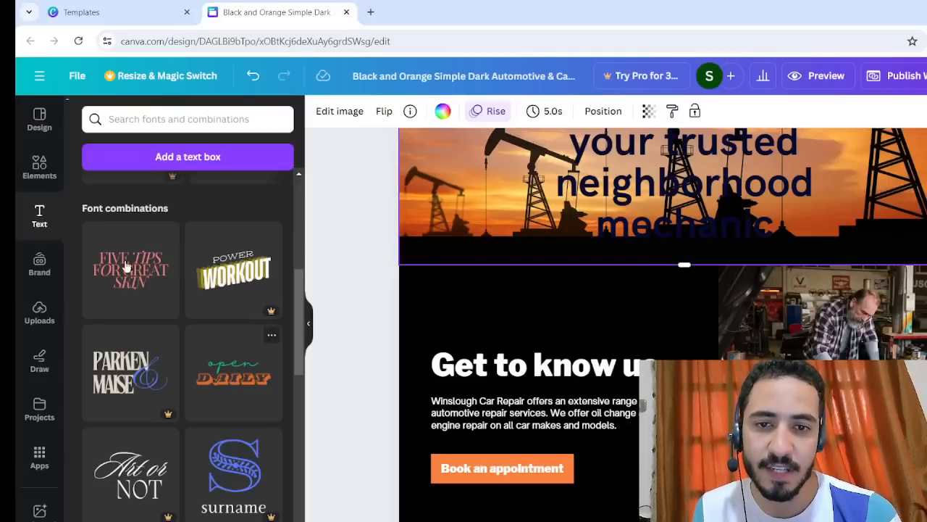
Step: Try the Five Tips for Great Skin font combination over the pumpjack section's heading and delete it
{"action": "left_click", "coordinate": [133, 279]}
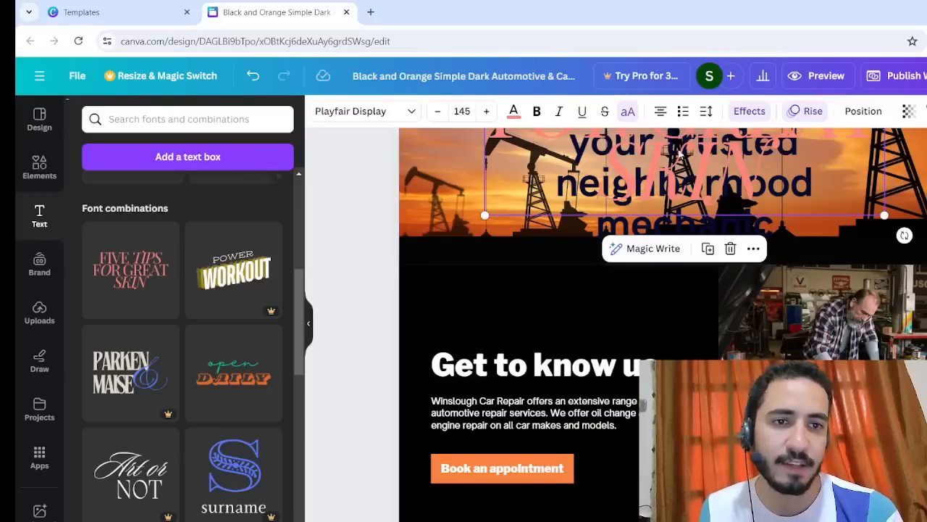
{"action": "left_click_drag", "start_coordinate": [673, 168], "coordinate": [602, 259]}
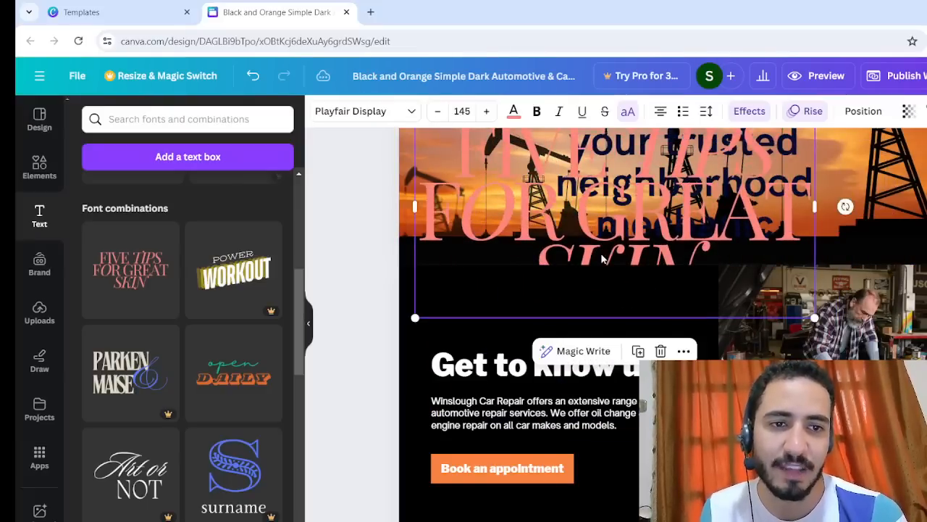
{"action": "left_click", "coordinate": [661, 351]}
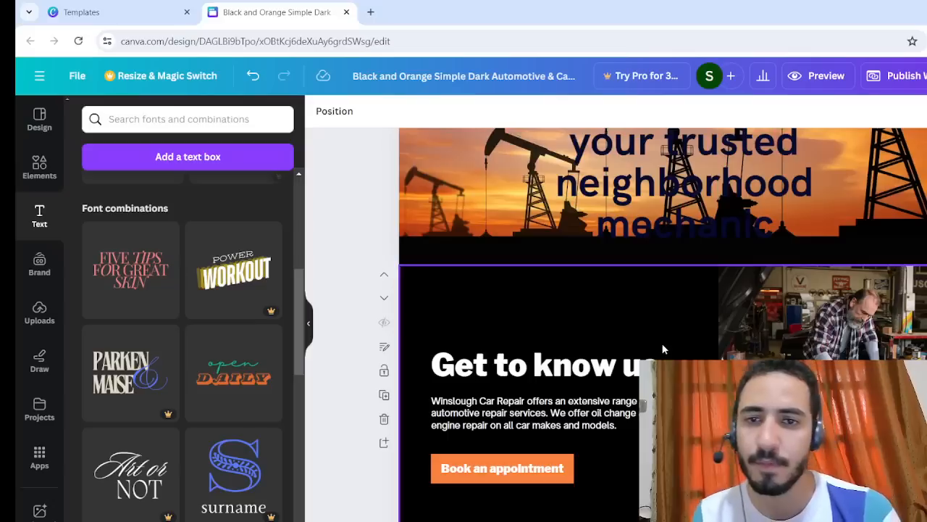
Step: Look through the editor's brand kit, uploaded images, drawing tools, existing projects and available apps
{"action": "left_click", "coordinate": [34, 265]}
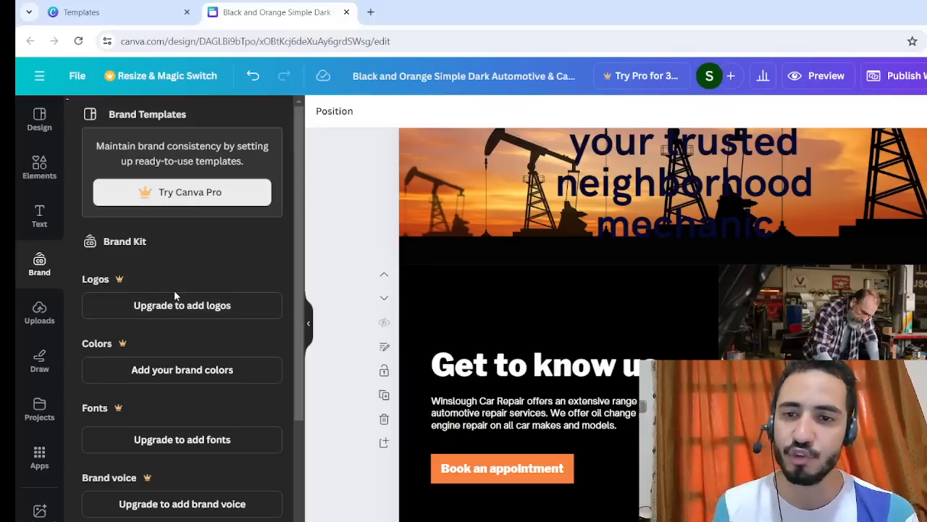
{"action": "left_click", "coordinate": [39, 315]}
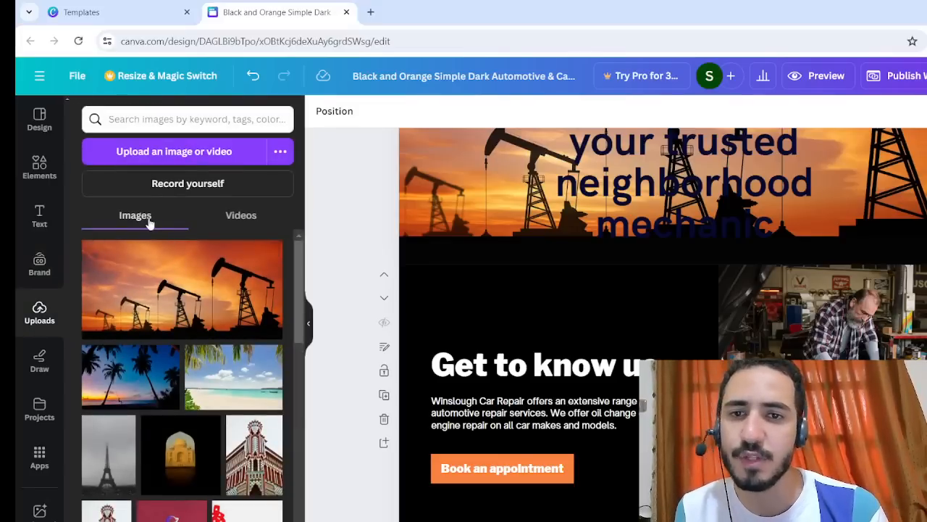
{"action": "left_click", "coordinate": [36, 359]}
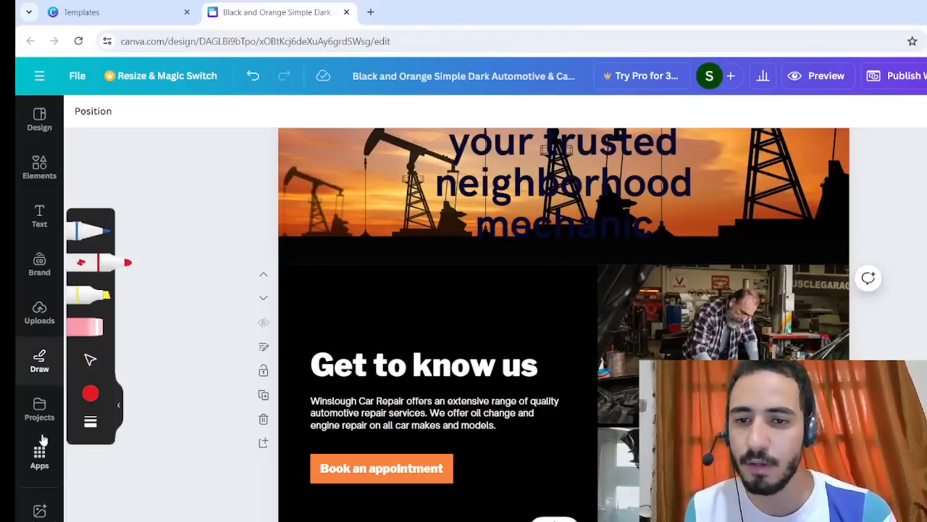
{"action": "left_click", "coordinate": [37, 411]}
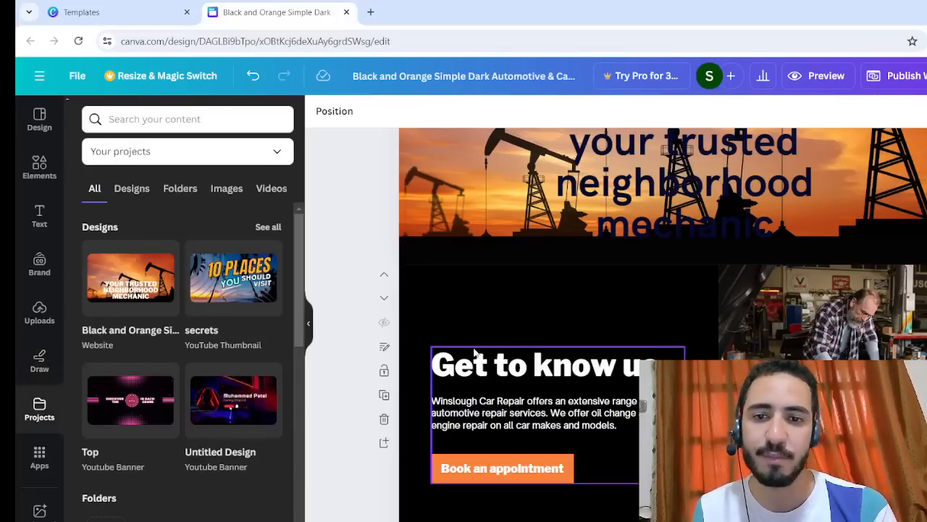
{"action": "left_click", "coordinate": [39, 457]}
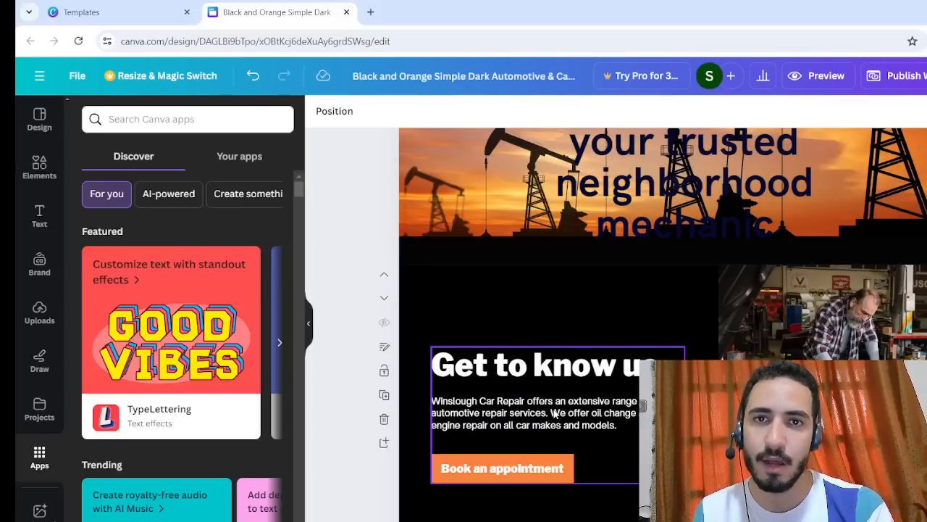
{"action": "key", "text": "Escape"}
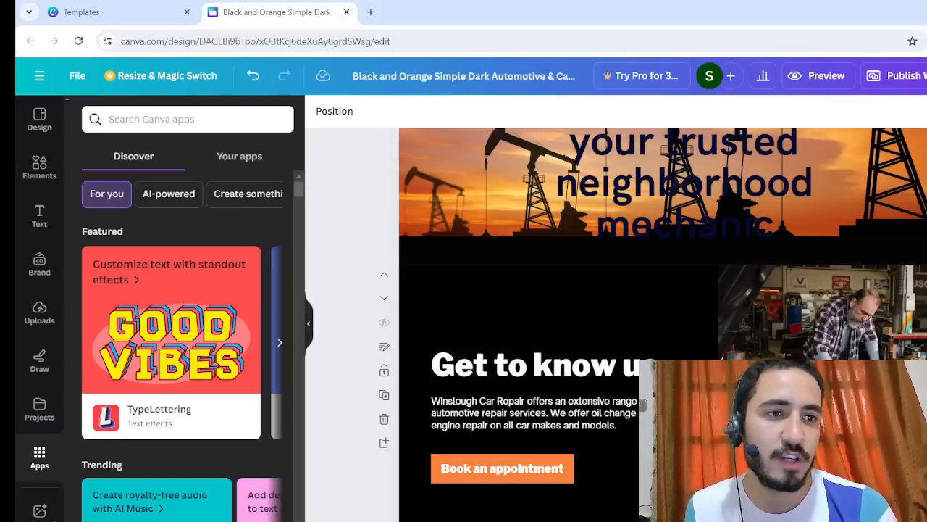
Step: Publish the pumpjack website with mobile resizing on and no navigation menu
{"action": "scroll", "coordinate": [652, 289], "scroll_direction": "up", "scroll_amount": 3}
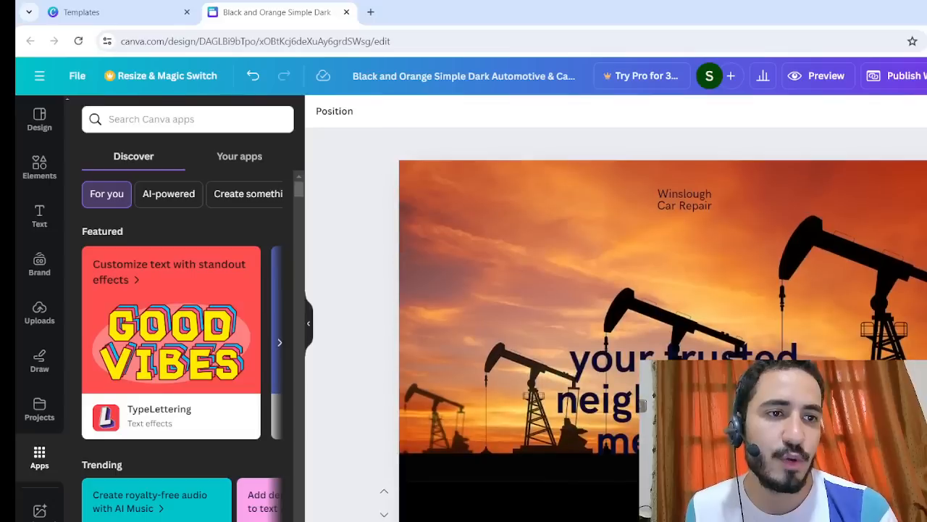
{"action": "left_click", "coordinate": [905, 76]}
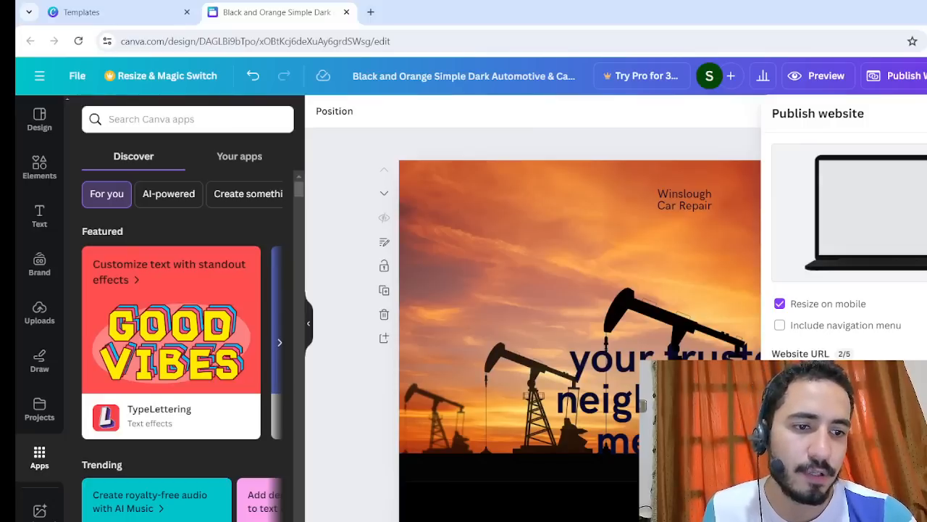
{"action": "left_click", "coordinate": [883, 478]}
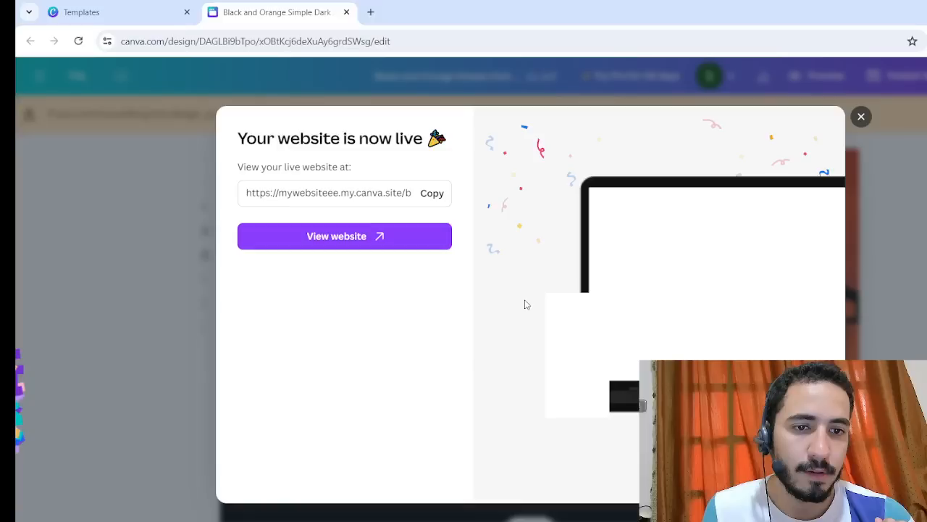
Step: Copy the published website's address and open the live site in a new browser tab
{"action": "left_click", "coordinate": [432, 192]}
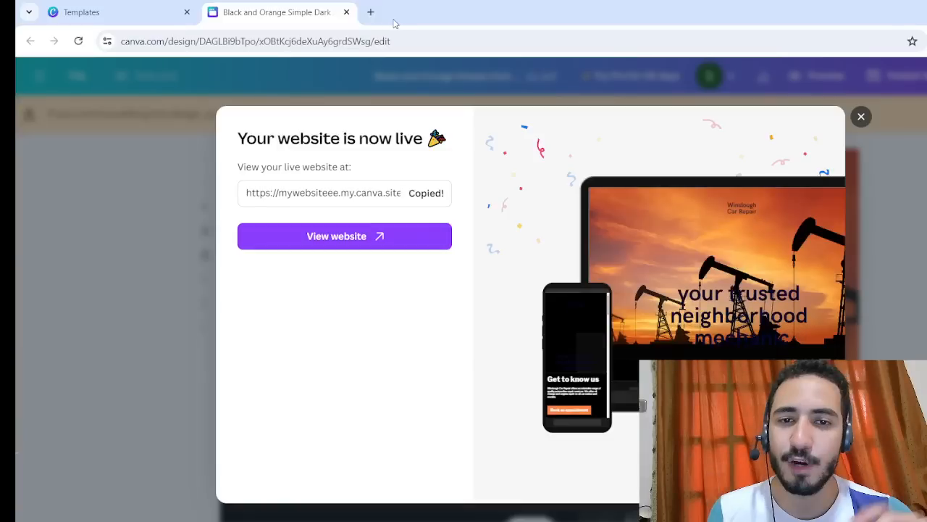
{"action": "key", "text": "ctrl+t"}
{"action": "key", "text": "ctrl+v"}
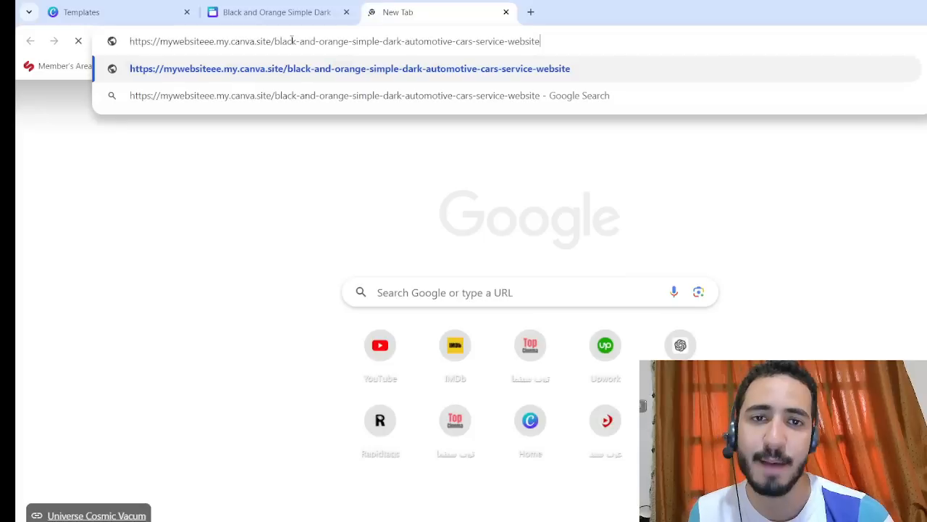
{"action": "key", "text": "Return"}
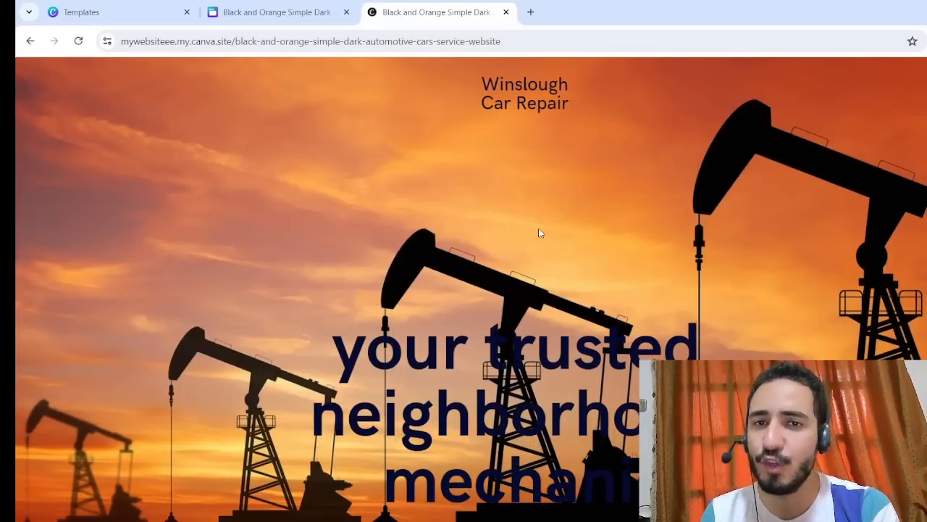
Step: Dismiss the publishing confirmation and close the website design, the live site and the template preview
{"action": "left_click", "coordinate": [249, 9]}
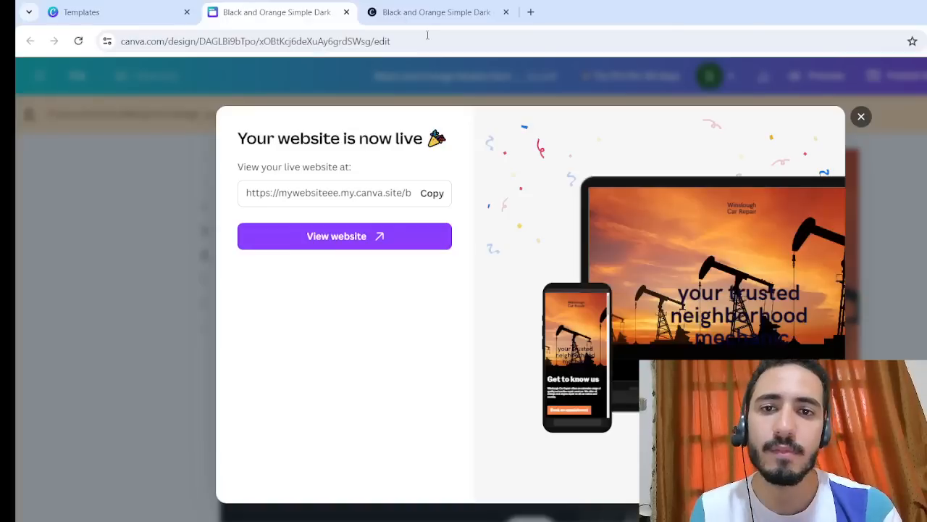
{"action": "left_click", "coordinate": [860, 117]}
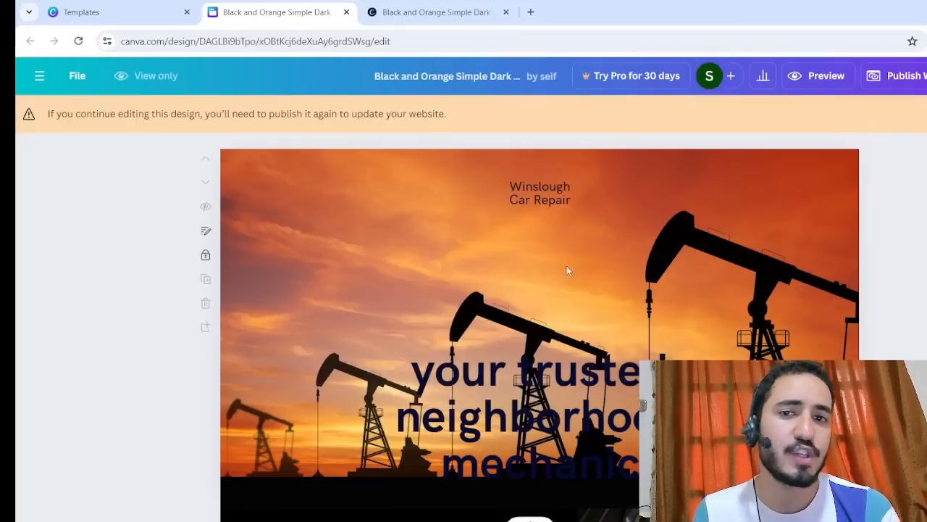
{"action": "left_click", "coordinate": [347, 11]}
{"action": "left_click", "coordinate": [346, 12]}
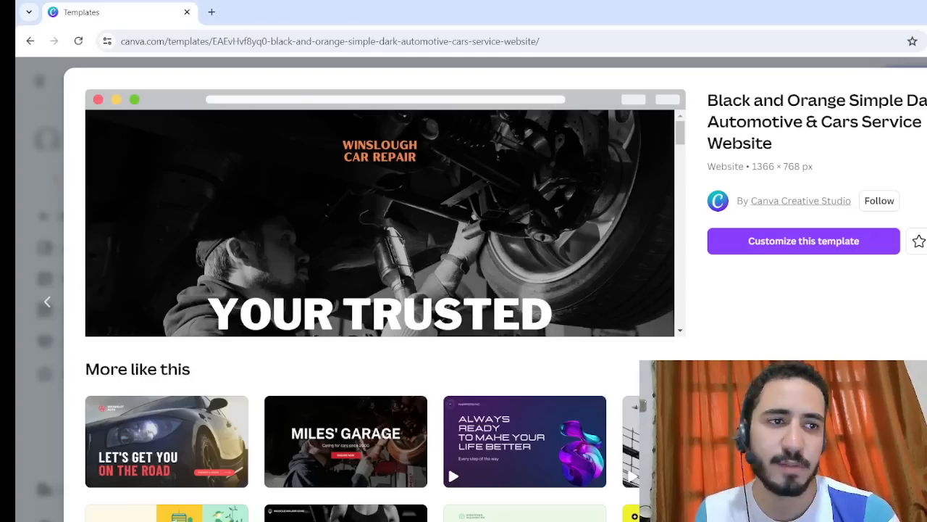
{"action": "key", "text": "Escape"}
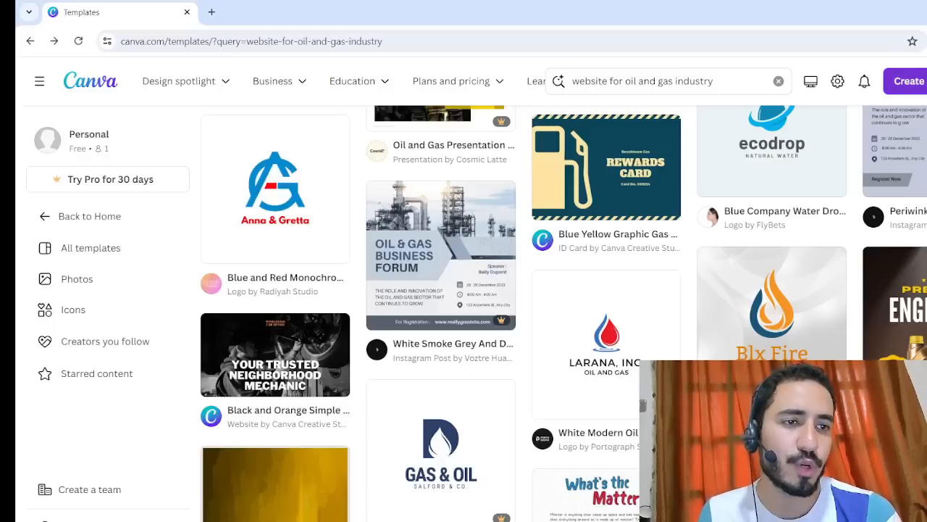
Step: Create a new Resume design and apply the first page of the Black And White Corporate Resume template
{"action": "left_click", "coordinate": [907, 80]}
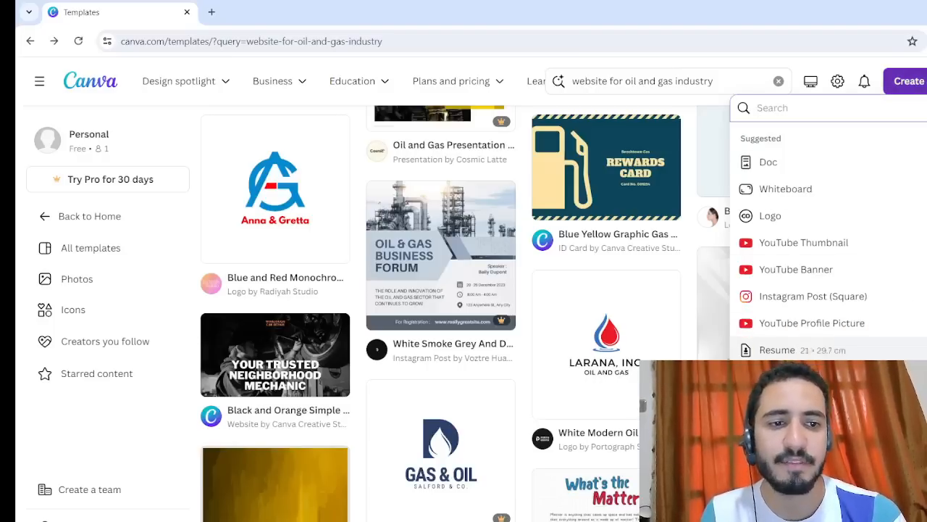
{"action": "left_click", "coordinate": [776, 350]}
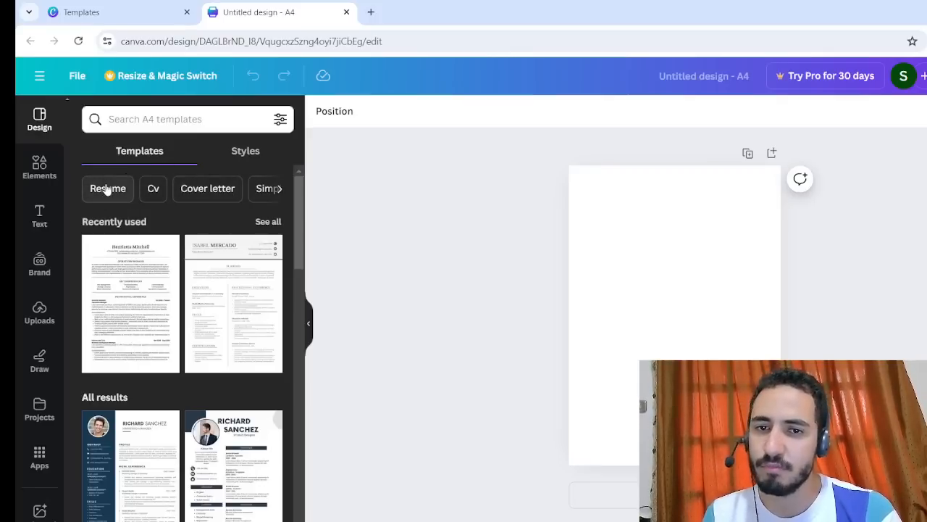
{"action": "left_click", "coordinate": [136, 328]}
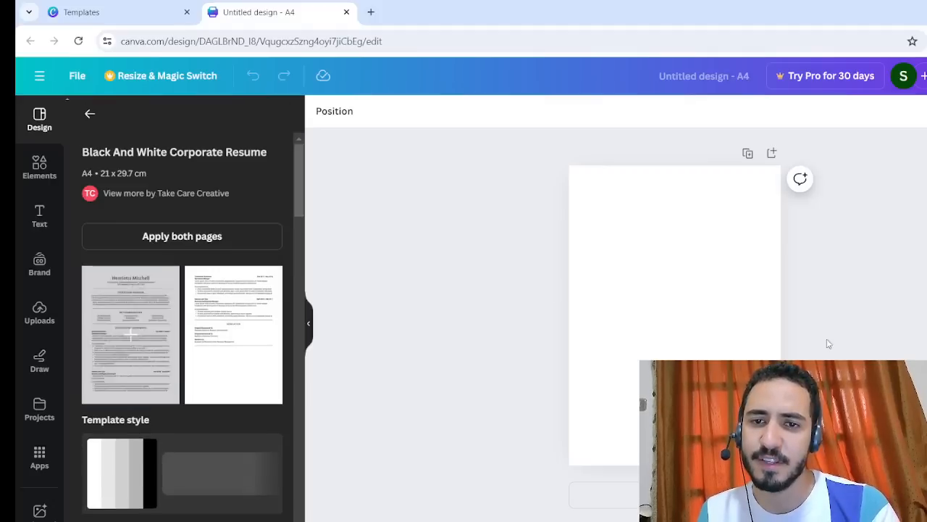
{"action": "left_click", "coordinate": [136, 328]}
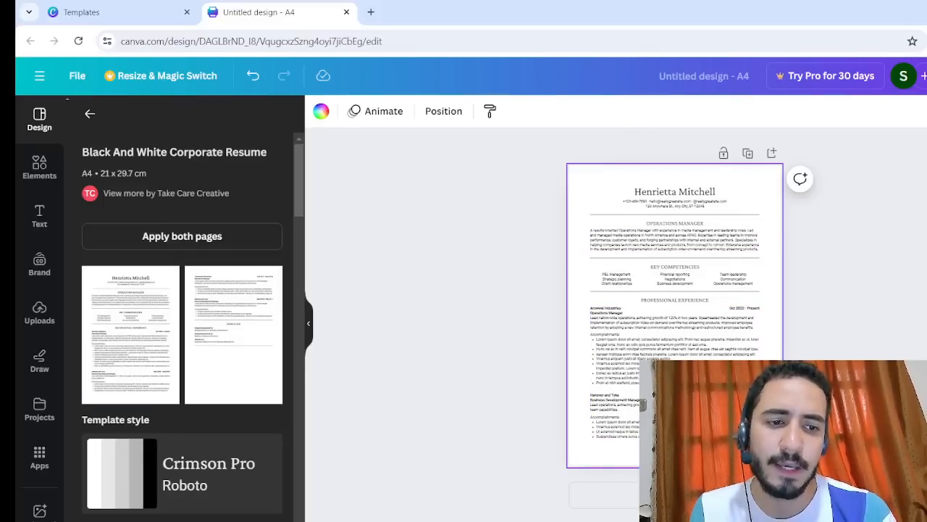
Step: Examine the resume page up close, from the name header through competencies and professional experience
{"action": "scroll", "coordinate": [675, 311], "scroll_direction": "up", "scroll_amount": 5}
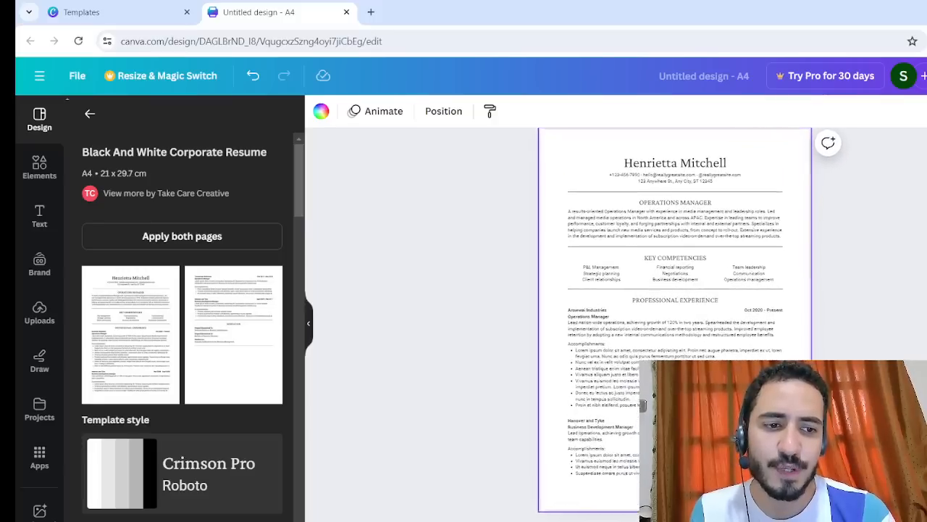
{"action": "scroll", "coordinate": [676, 304], "scroll_direction": "up", "scroll_amount": 5}
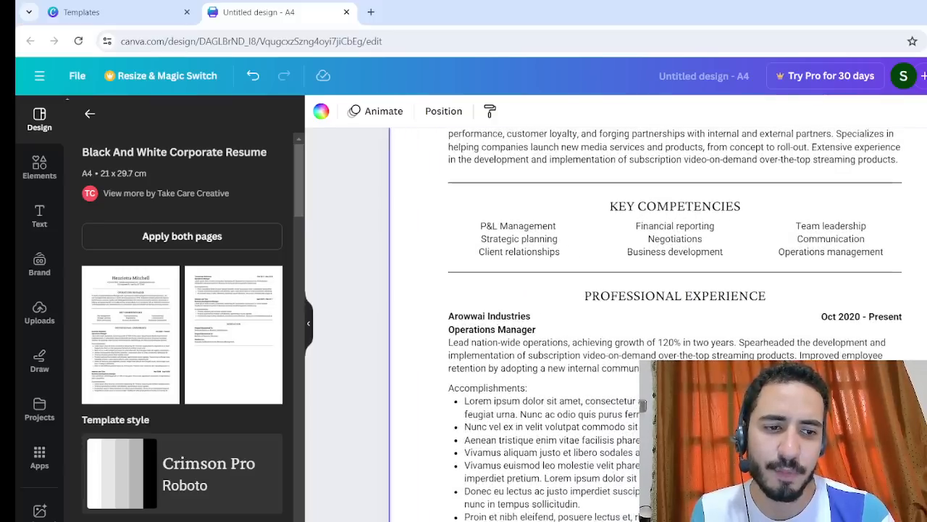
{"action": "scroll", "coordinate": [675, 326], "scroll_direction": "up", "scroll_amount": 4}
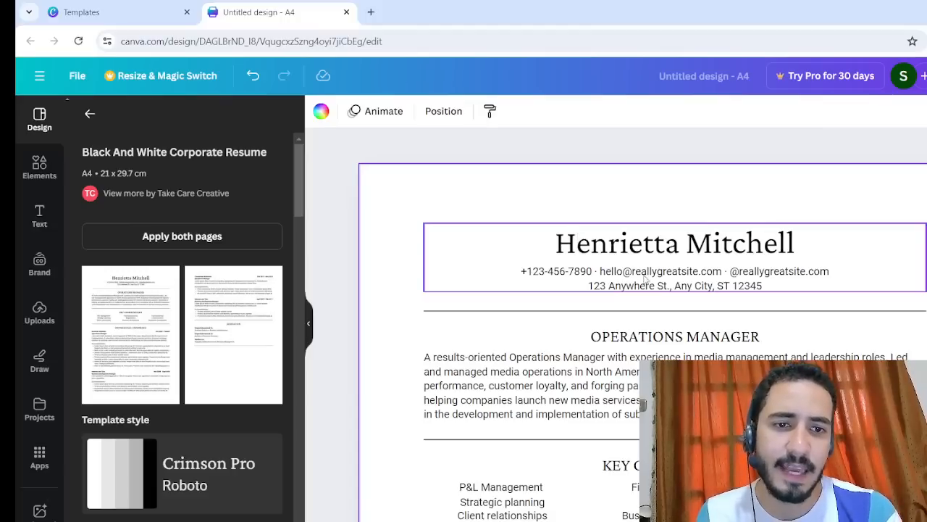
{"action": "scroll", "coordinate": [733, 330], "scroll_direction": "down", "scroll_amount": 3}
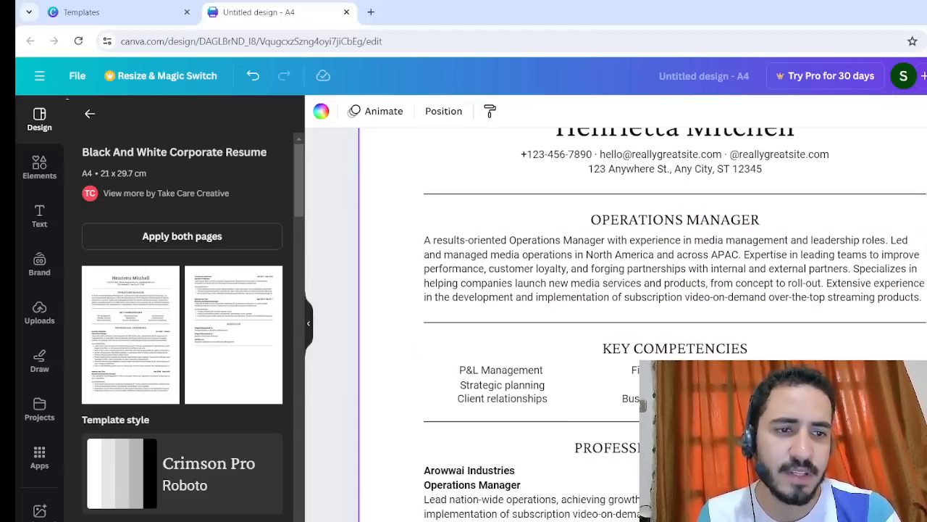
{"action": "scroll", "coordinate": [734, 330], "scroll_direction": "down", "scroll_amount": 5}
{"action": "scroll", "coordinate": [673, 319], "scroll_direction": "down", "scroll_amount": 6}
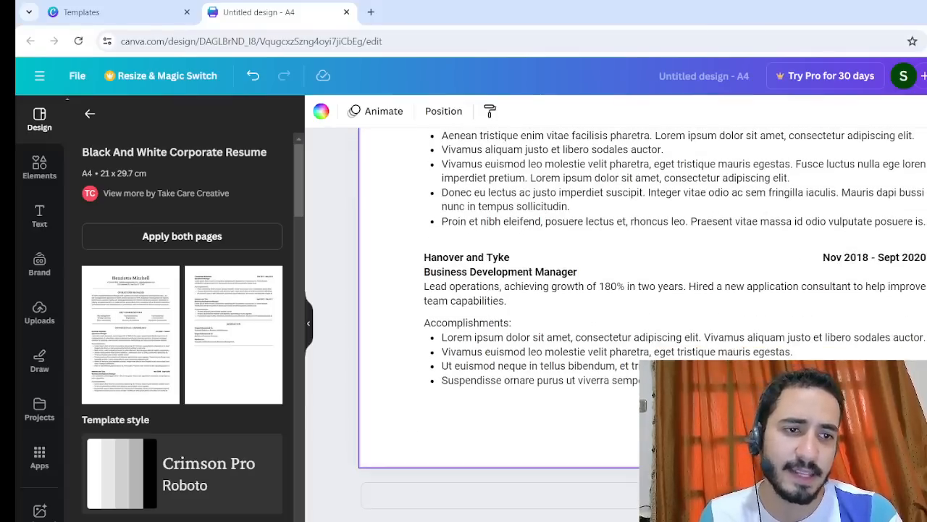
{"action": "scroll", "coordinate": [620, 211], "scroll_direction": "up", "scroll_amount": 10}
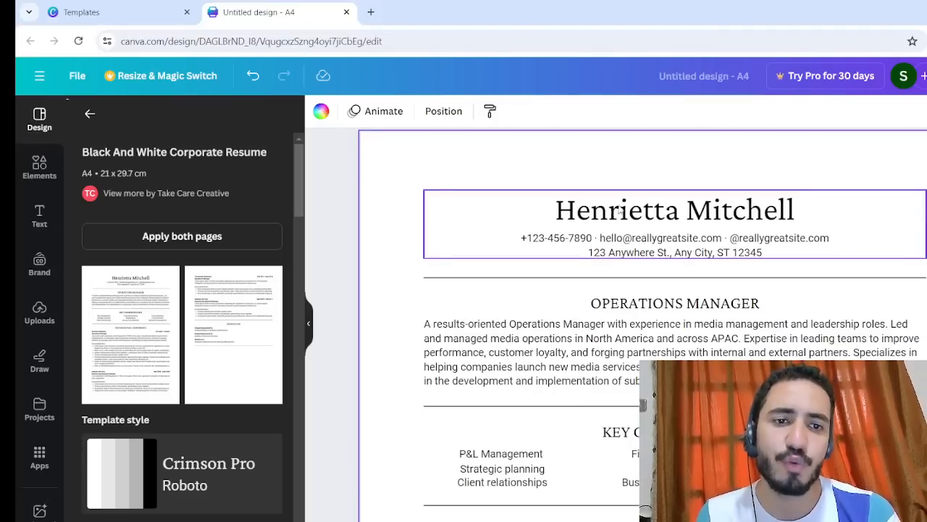
Step: Ungroup the resume's name heading from the contact details beneath it
{"action": "left_click", "coordinate": [667, 228]}
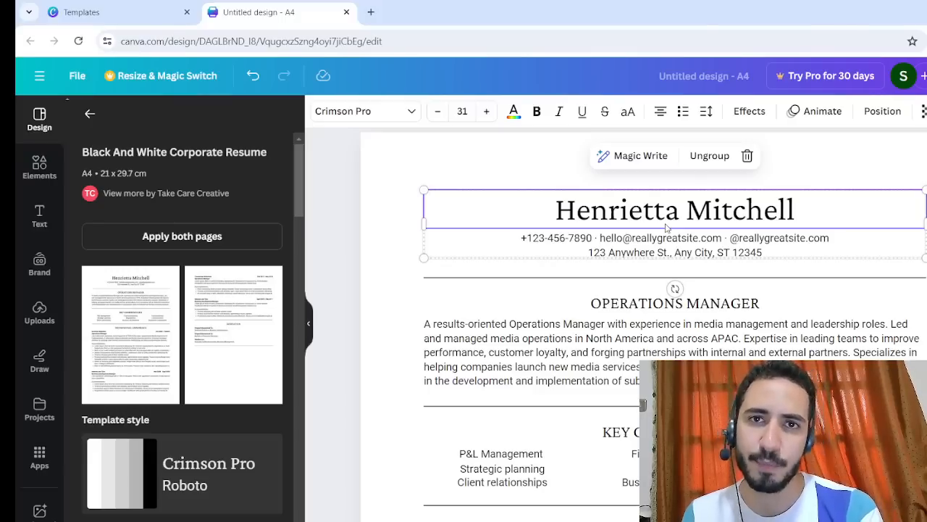
{"action": "left_click", "coordinate": [597, 211]}
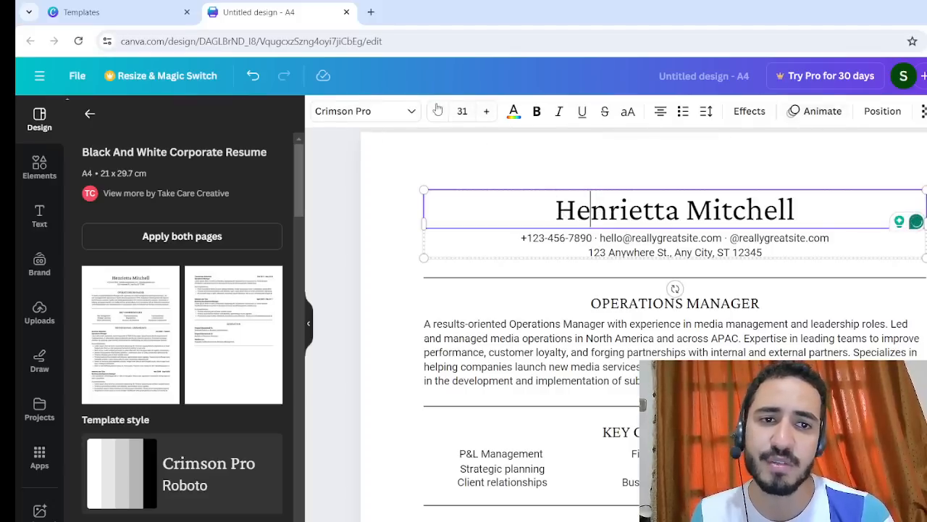
{"action": "left_click", "coordinate": [721, 306]}
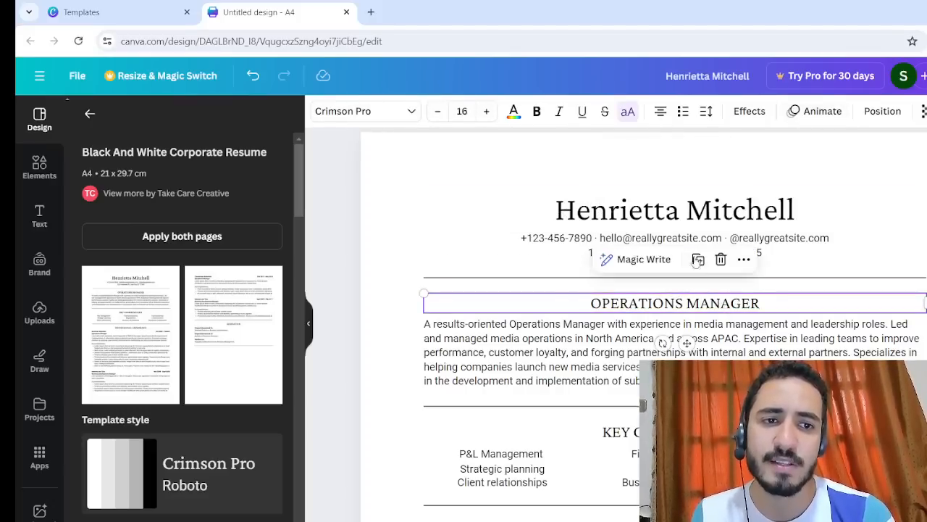
{"action": "left_click", "coordinate": [670, 205]}
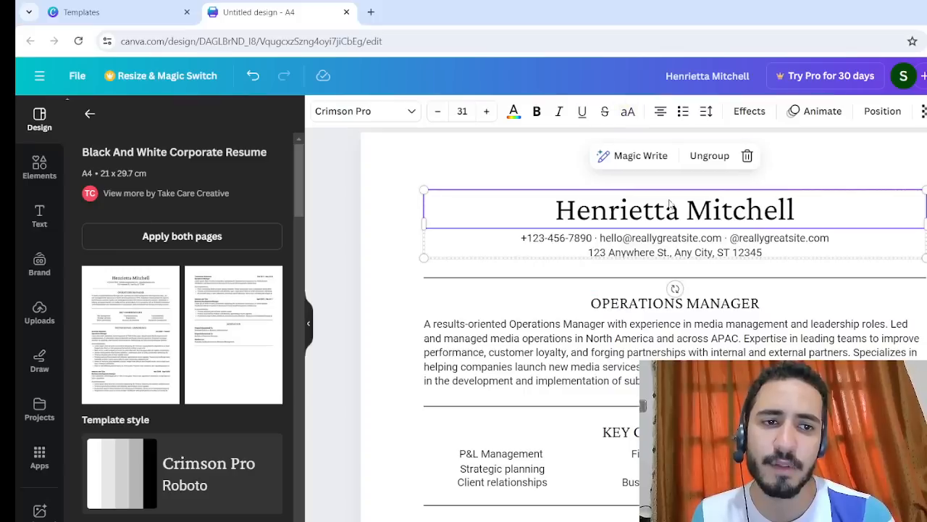
{"action": "left_click", "coordinate": [706, 156]}
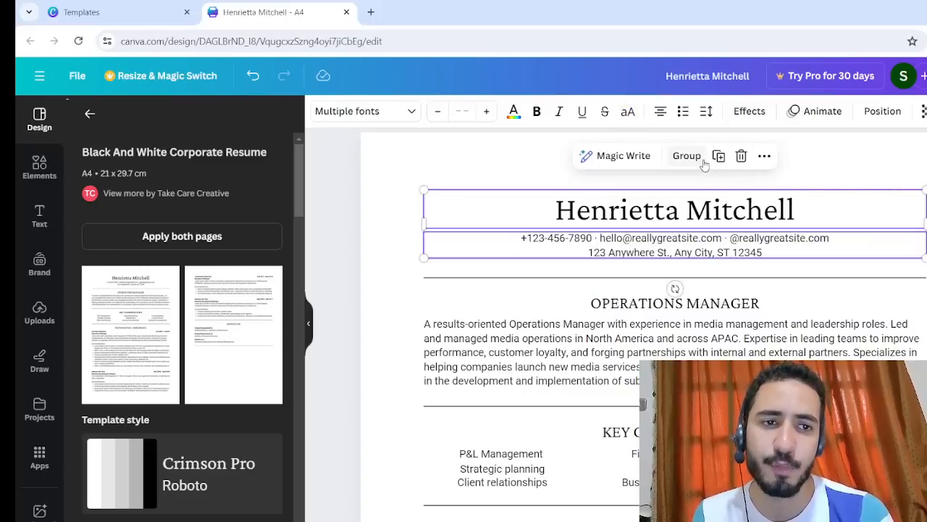
{"action": "left_click", "coordinate": [765, 157]}
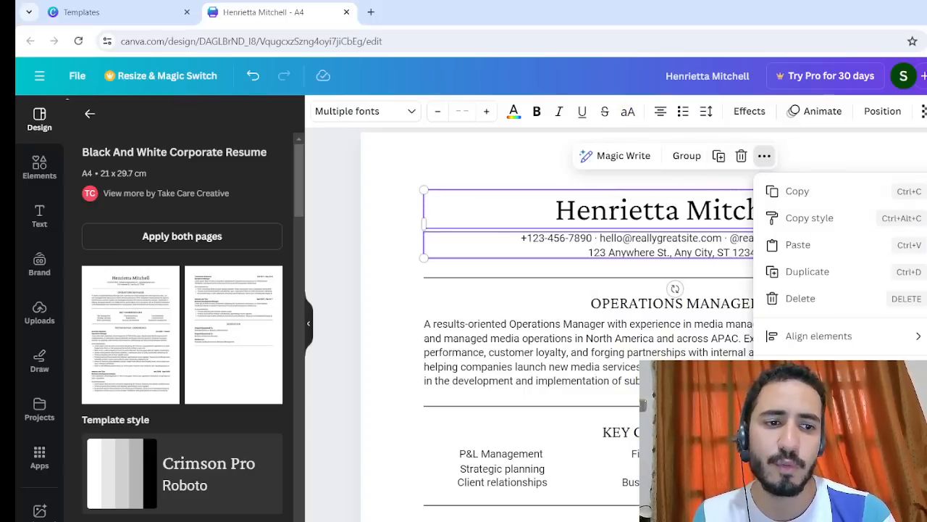
{"action": "left_click", "coordinate": [509, 172]}
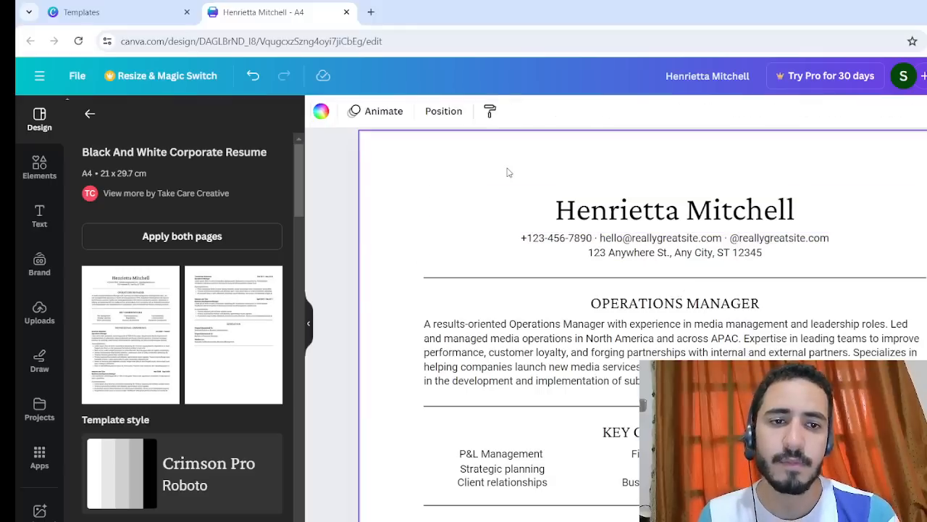
Step: Replace the summary paragraph under the Operations Manager heading with "A petroleum engineer"
{"action": "left_click", "coordinate": [604, 375]}
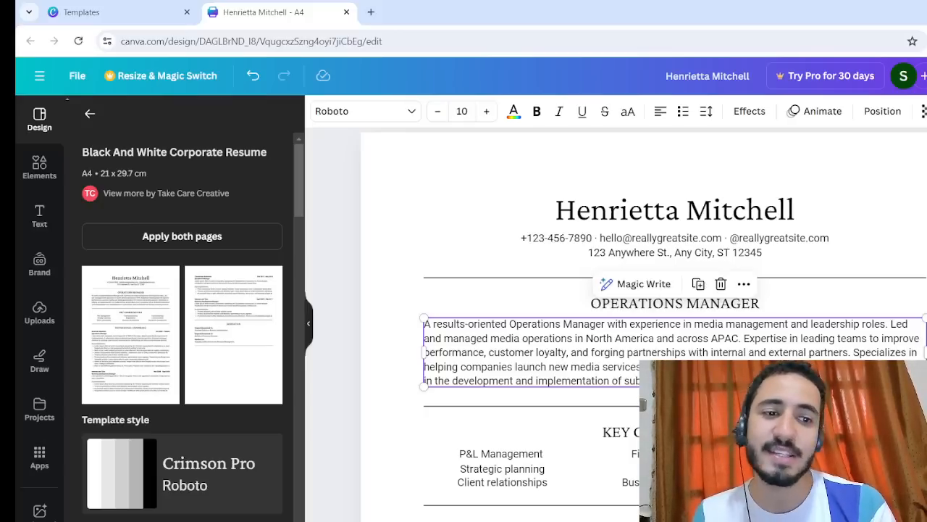
{"action": "double_click", "coordinate": [579, 352]}
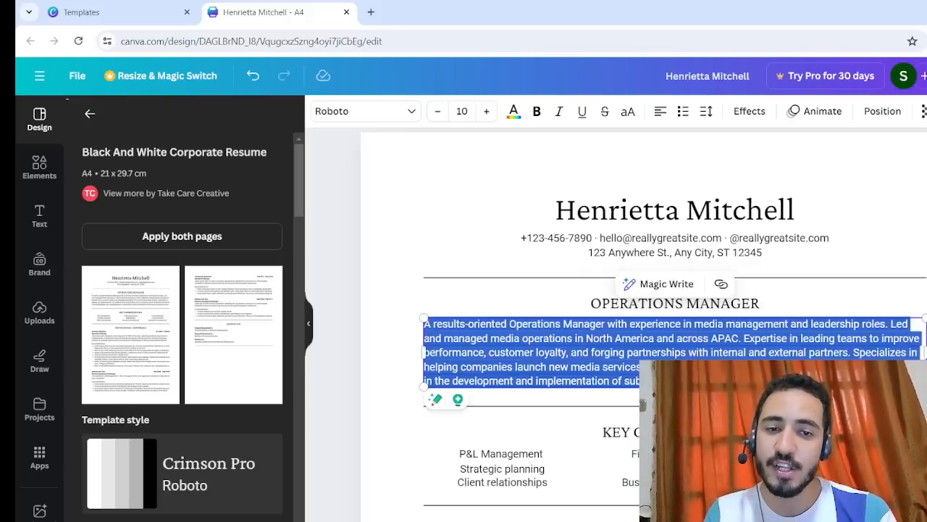
{"action": "type", "text": "A pet"}
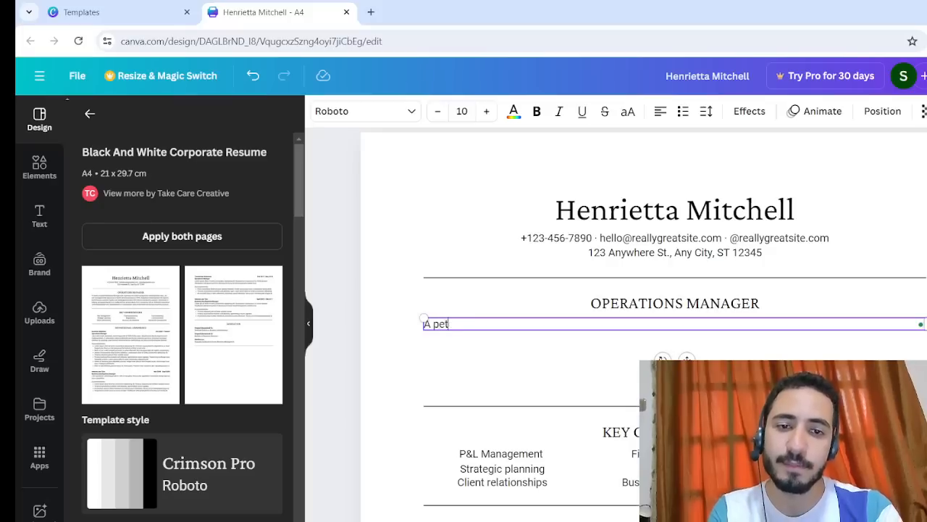
{"action": "type", "text": "roleum eng"}
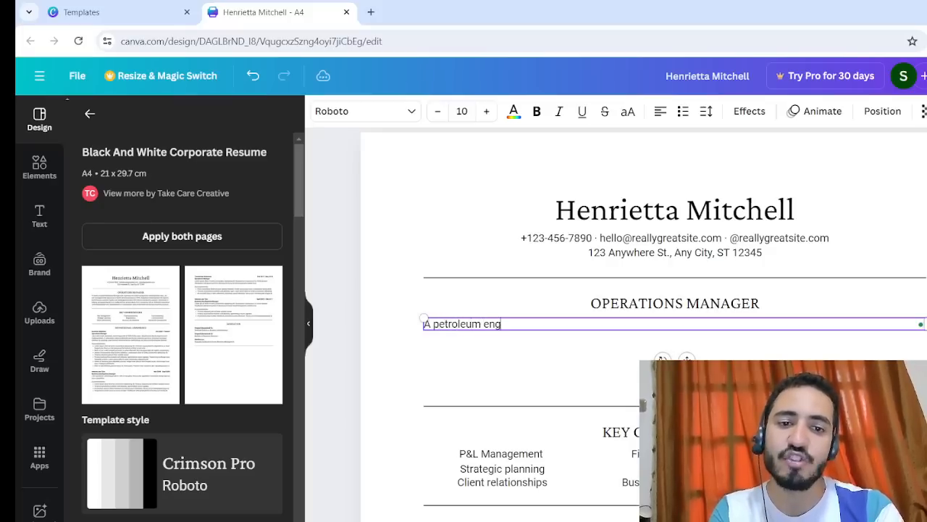
{"action": "type", "text": "uneer"}
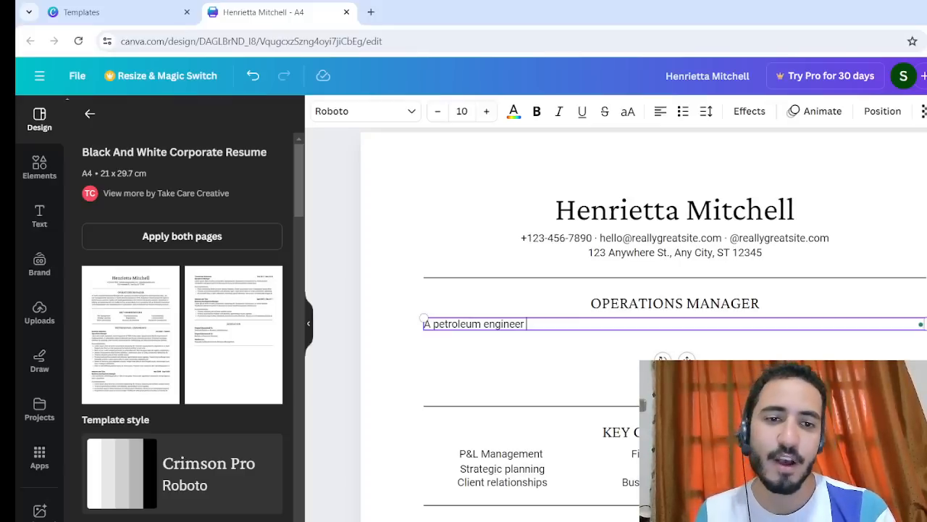
{"action": "left_click", "coordinate": [674, 377]}
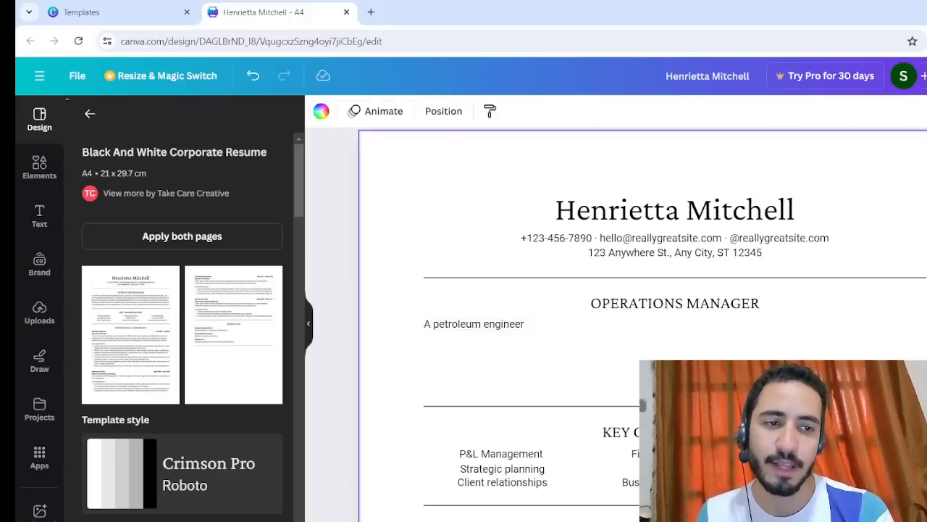
Step: Generate a continuation of the "A petroleum engineer" summary using Magic Write's Continue writing option
{"action": "left_click", "coordinate": [648, 330]}
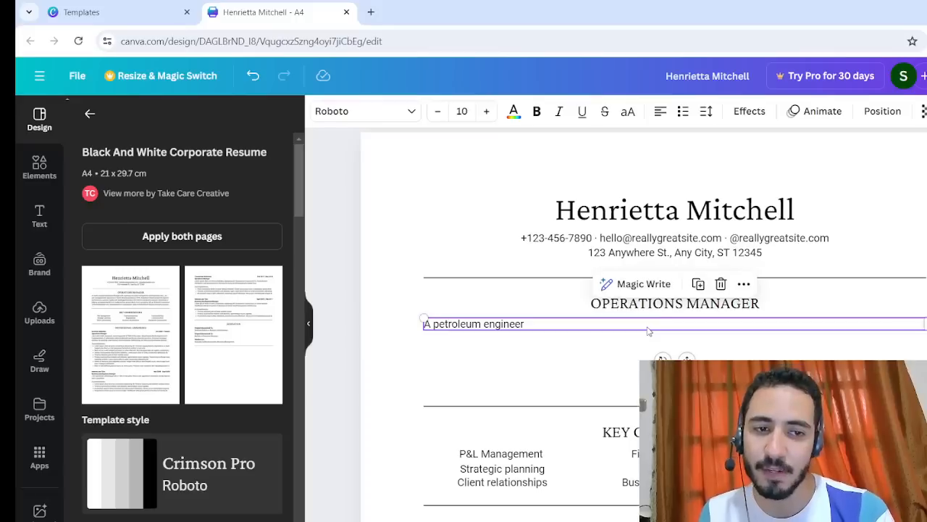
{"action": "left_click", "coordinate": [638, 284]}
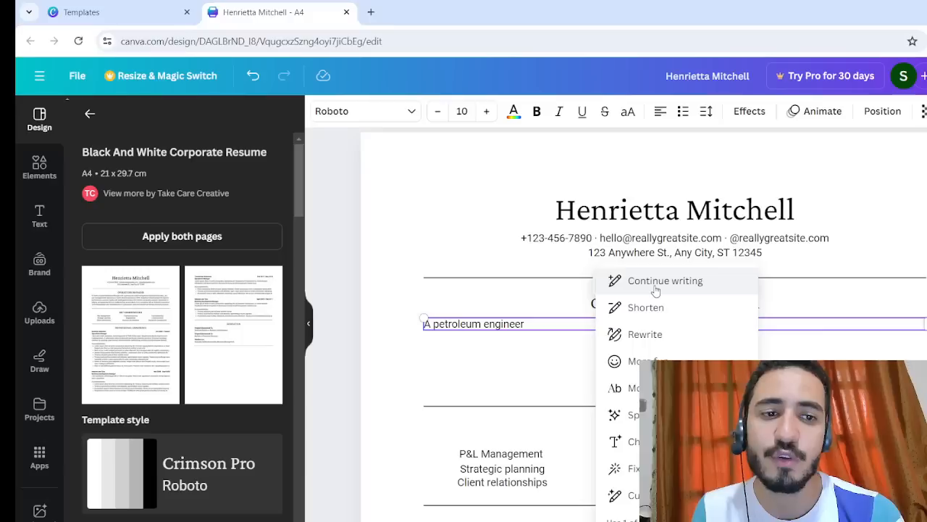
{"action": "left_click", "coordinate": [656, 289]}
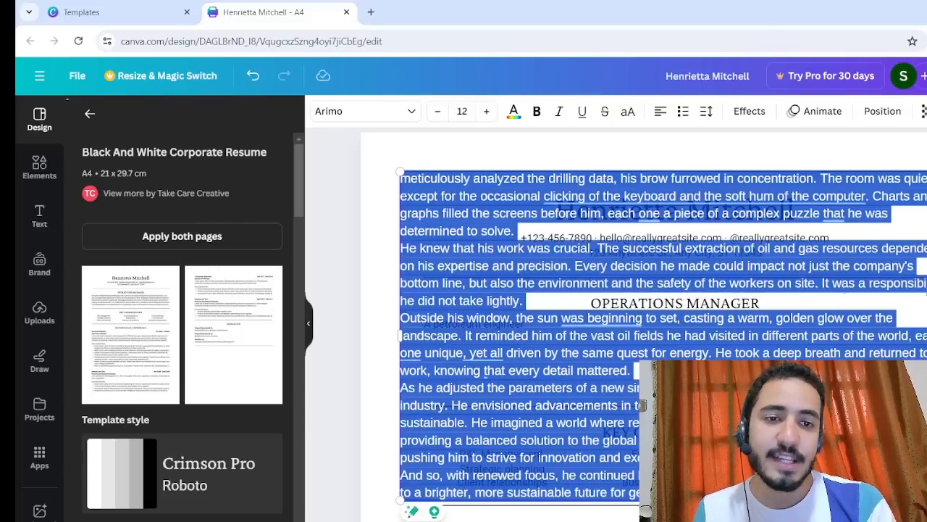
{"action": "key", "text": "Escape"}
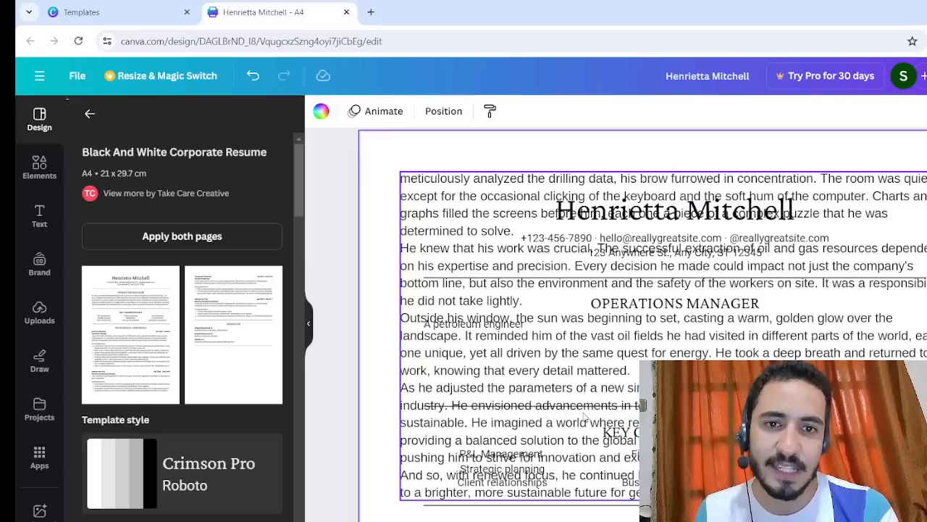
Step: Widen the generated text block and move it off the resume content to the top of page 2
{"action": "left_click", "coordinate": [584, 415]}
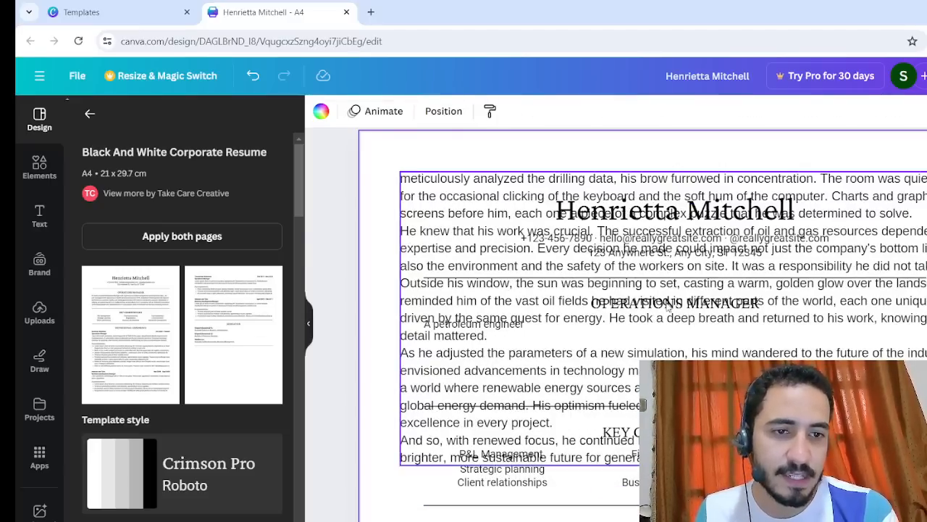
{"action": "left_click_drag", "start_coordinate": [667, 310], "coordinate": [638, 337]}
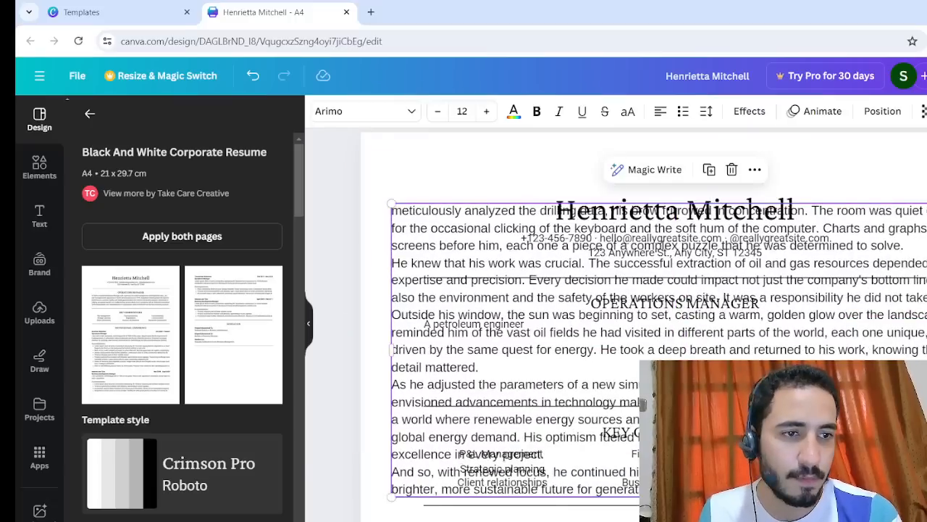
{"action": "scroll", "coordinate": [637, 322], "scroll_direction": "down", "scroll_amount": 10}
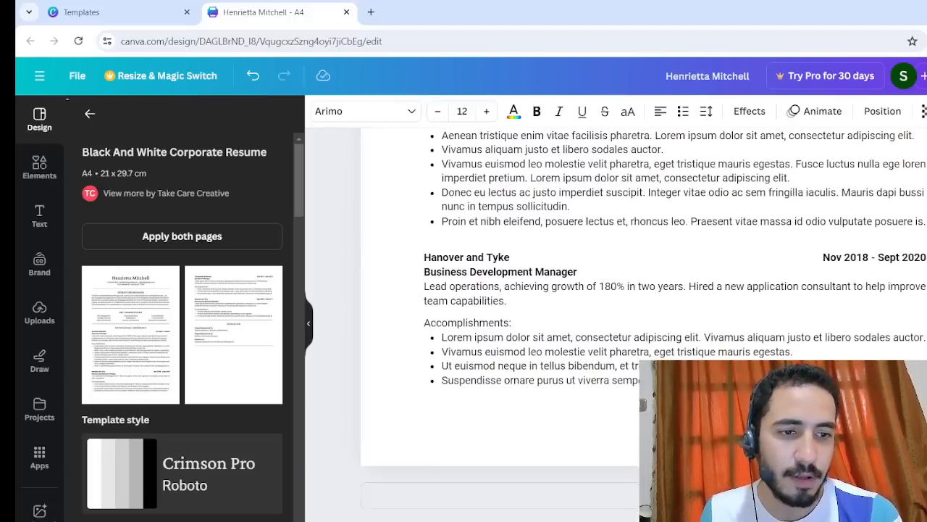
{"action": "scroll", "coordinate": [637, 322], "scroll_direction": "down", "scroll_amount": 6}
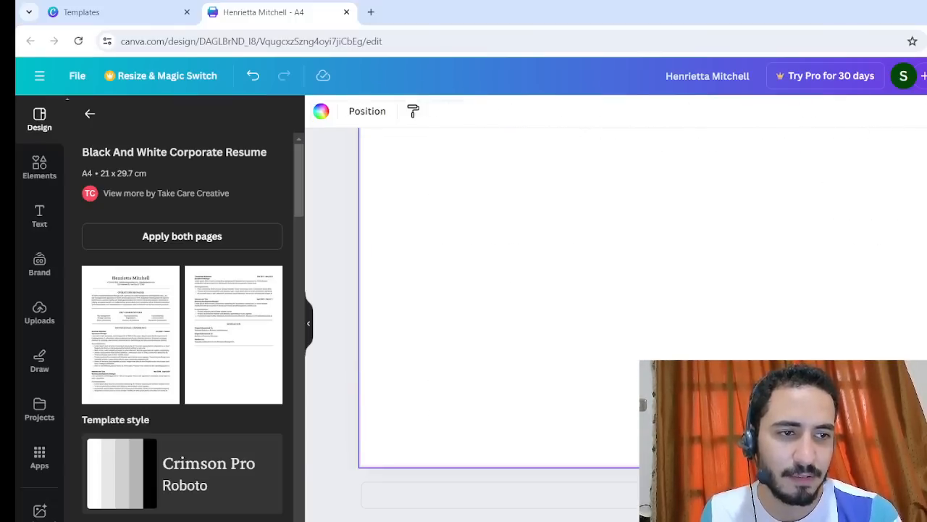
{"action": "scroll", "coordinate": [701, 244], "scroll_direction": "up", "scroll_amount": 15}
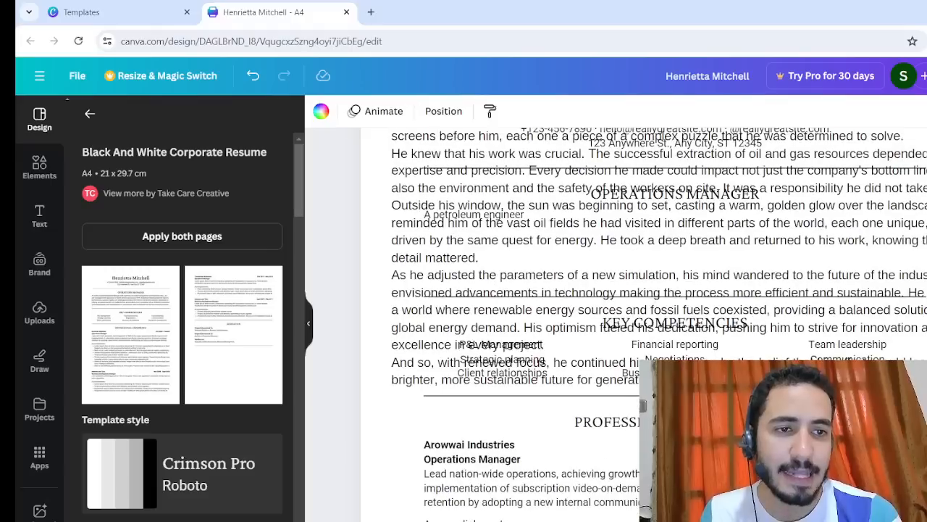
{"action": "left_click", "coordinate": [701, 244]}
{"action": "left_click_drag", "start_coordinate": [701, 244], "coordinate": [690, 519]}
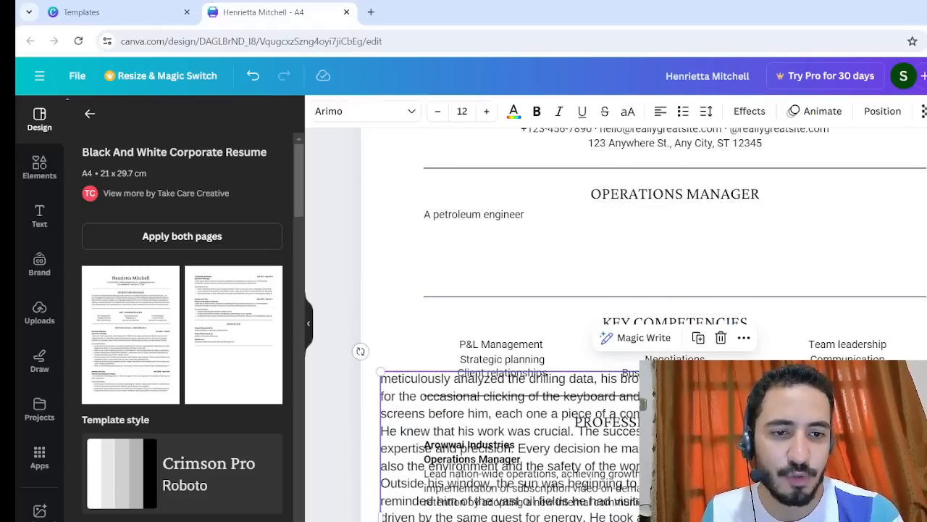
{"action": "scroll", "coordinate": [688, 435], "scroll_direction": "down", "scroll_amount": 6}
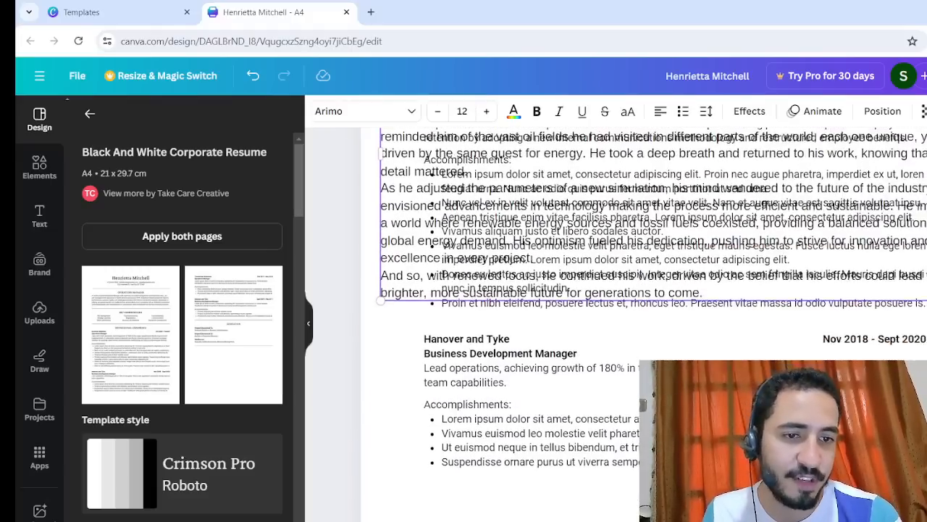
{"action": "left_click_drag", "start_coordinate": [658, 186], "coordinate": [670, 427]}
{"action": "scroll", "coordinate": [670, 426], "scroll_direction": "down", "scroll_amount": 3}
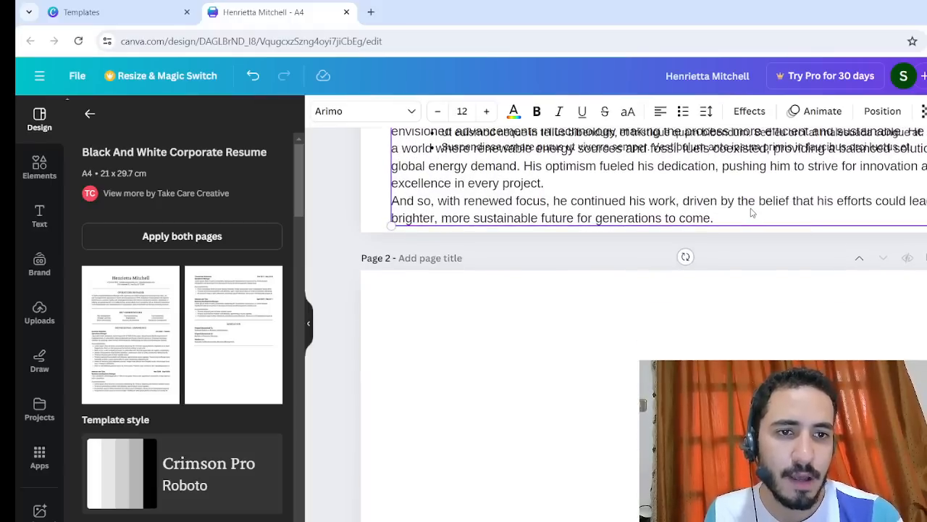
{"action": "left_click_drag", "start_coordinate": [752, 212], "coordinate": [753, 434]}
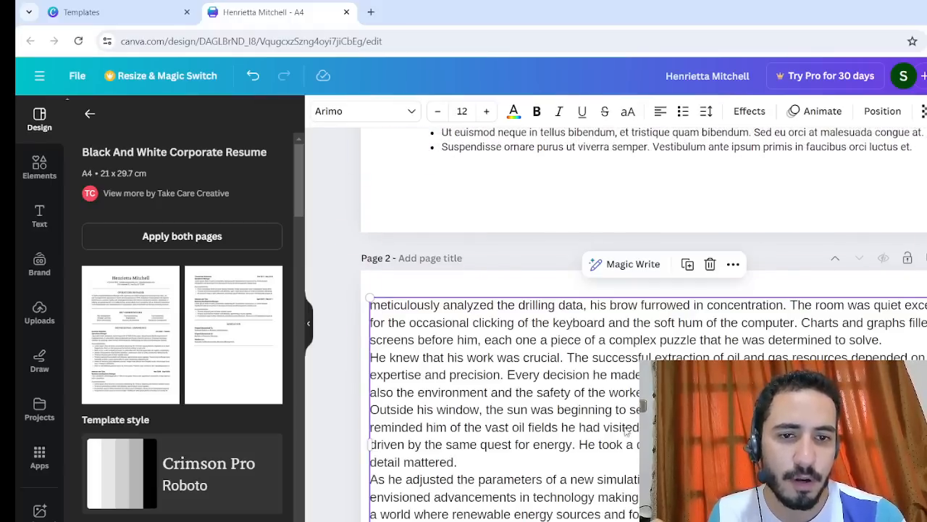
Step: Compare the length of the generated text on page 2 with the summary space under Operations Manager on page 1
{"action": "scroll", "coordinate": [621, 339], "scroll_direction": "down", "scroll_amount": 2}
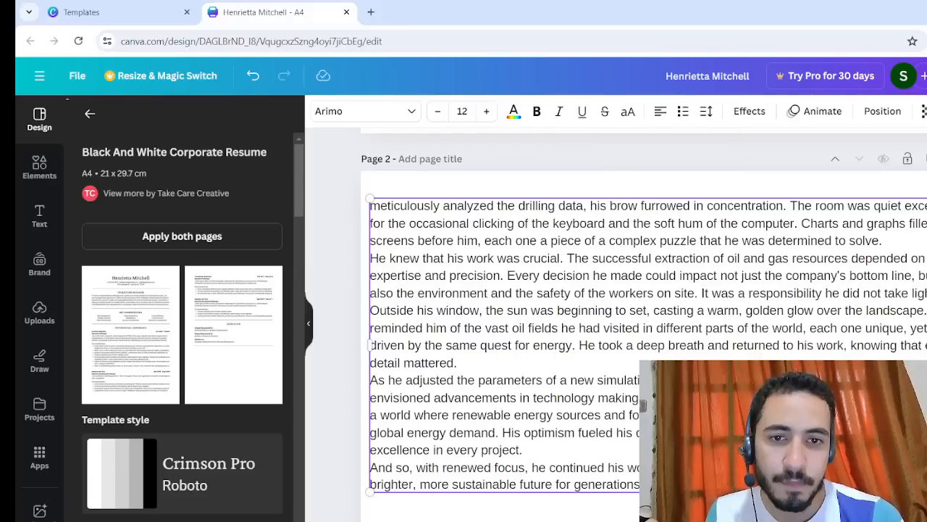
{"action": "left_click", "coordinate": [621, 339]}
{"action": "key", "text": "ctrl+a"}
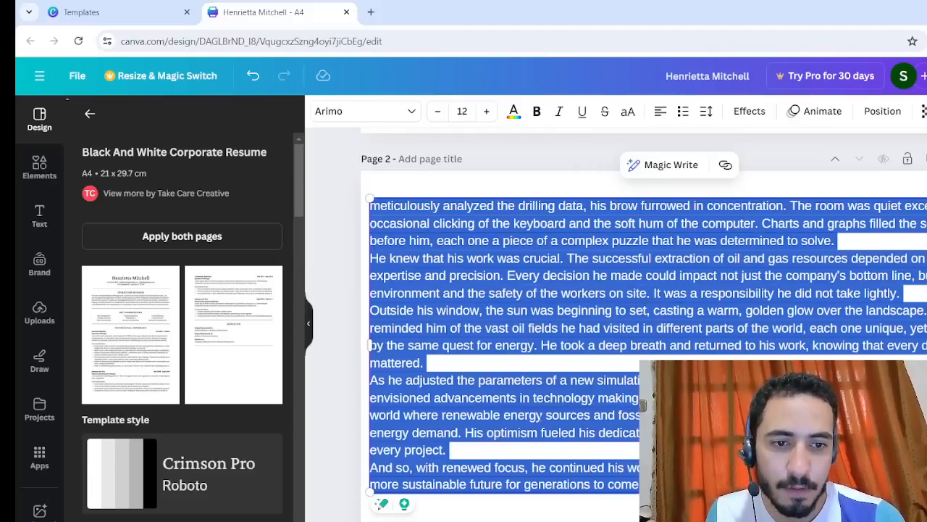
{"action": "left_click", "coordinate": [536, 414]}
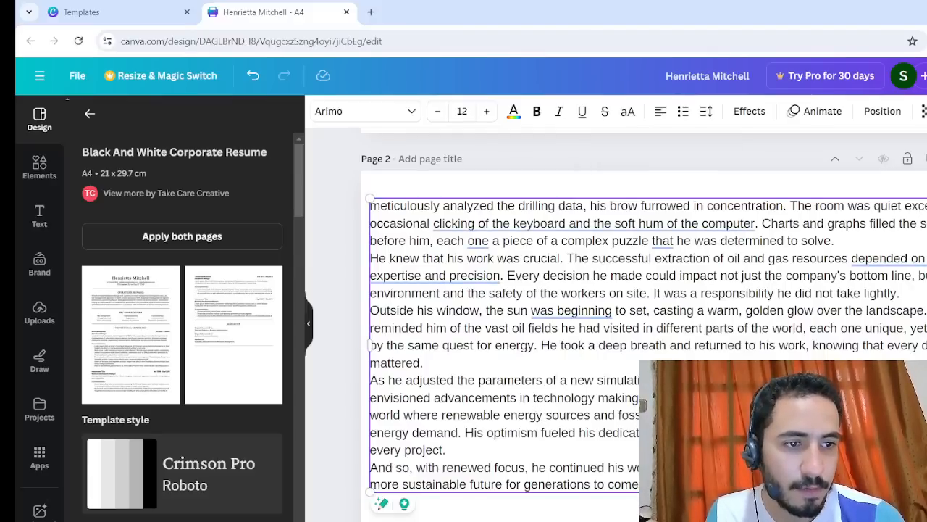
{"action": "scroll", "coordinate": [621, 326], "scroll_direction": "up", "scroll_amount": 10}
{"action": "scroll", "coordinate": [621, 326], "scroll_direction": "down", "scroll_amount": 3}
{"action": "scroll", "coordinate": [770, 199], "scroll_direction": "up", "scroll_amount": 2}
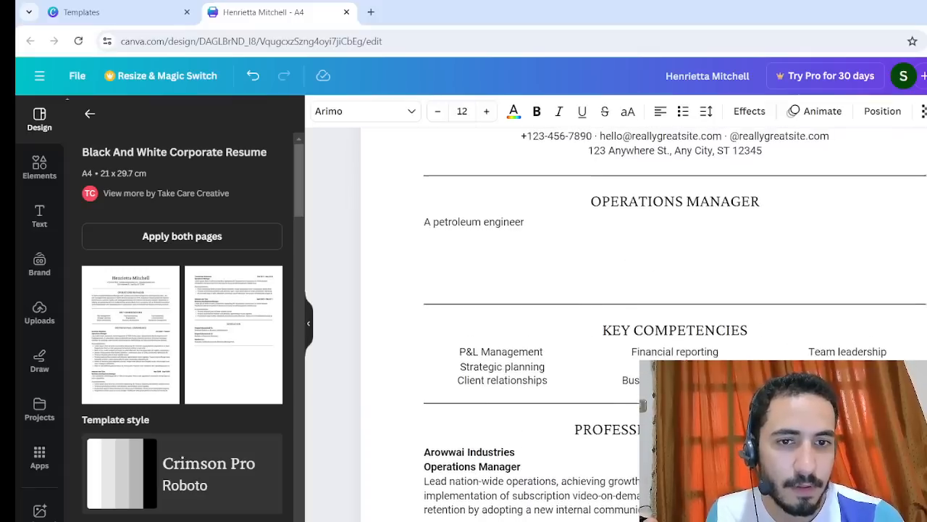
{"action": "scroll", "coordinate": [770, 198], "scroll_direction": "down", "scroll_amount": 1}
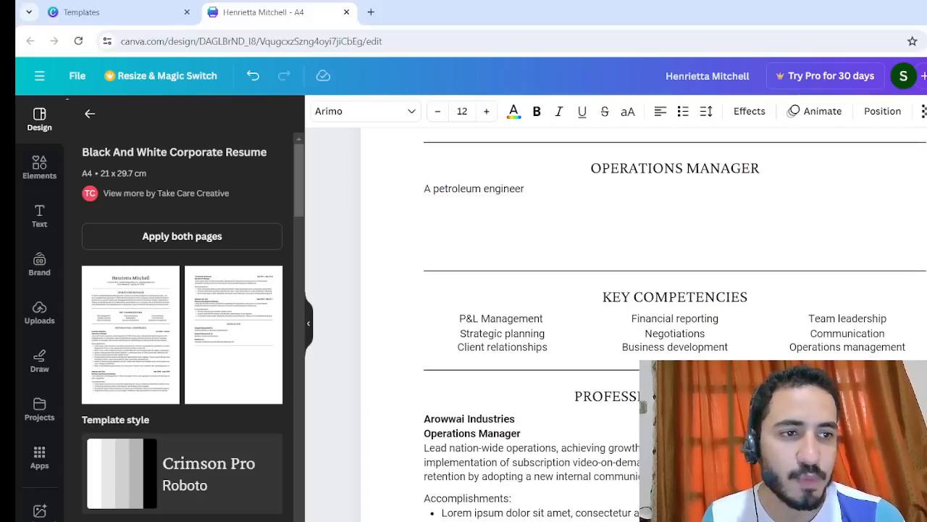
{"action": "scroll", "coordinate": [511, 188], "scroll_direction": "down", "scroll_amount": 10}
{"action": "scroll", "coordinate": [621, 326], "scroll_direction": "down", "scroll_amount": 2}
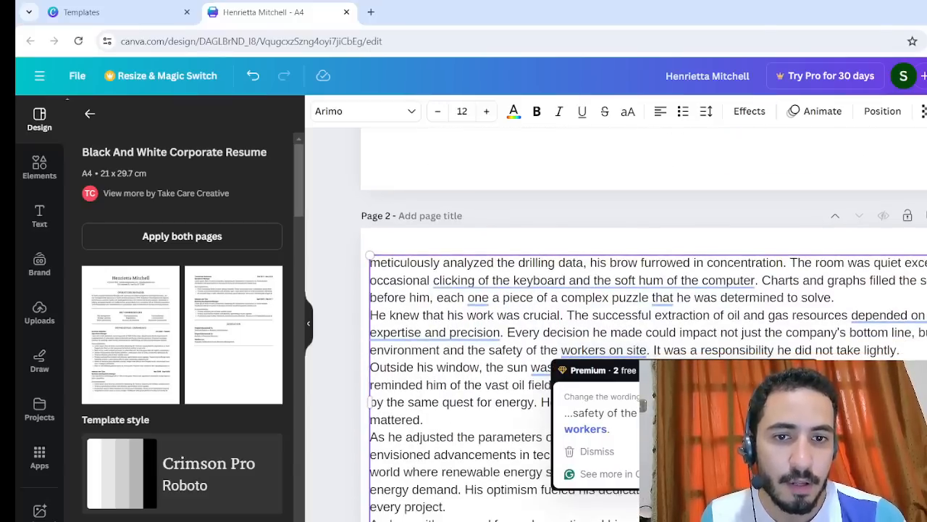
{"action": "scroll", "coordinate": [566, 352], "scroll_direction": "down", "scroll_amount": 2}
{"action": "scroll", "coordinate": [621, 275], "scroll_direction": "up", "scroll_amount": 1}
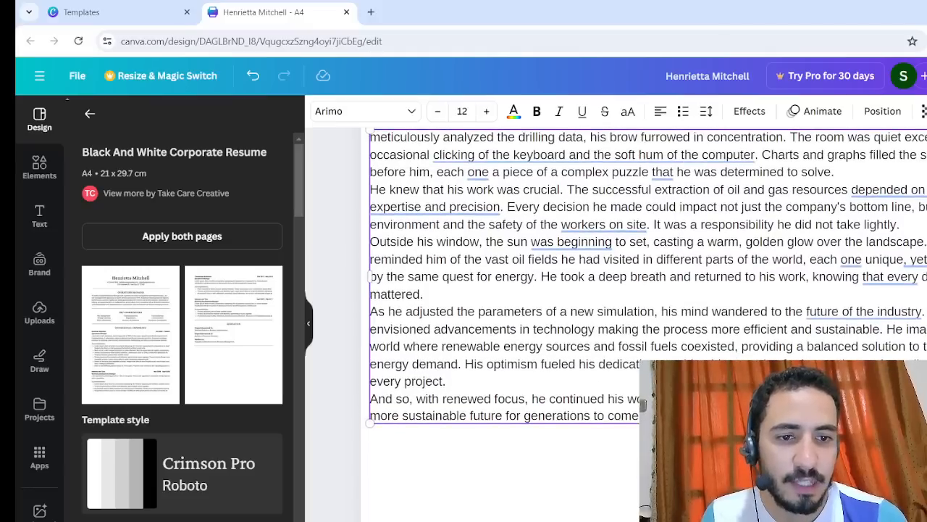
Step: Delete the generated text's last three paragraphs, from "Outside his window" to the end, keeping the first two
{"action": "left_click_drag", "start_coordinate": [642, 409], "coordinate": [372, 312]}
{"action": "key", "text": "BackSpace"}
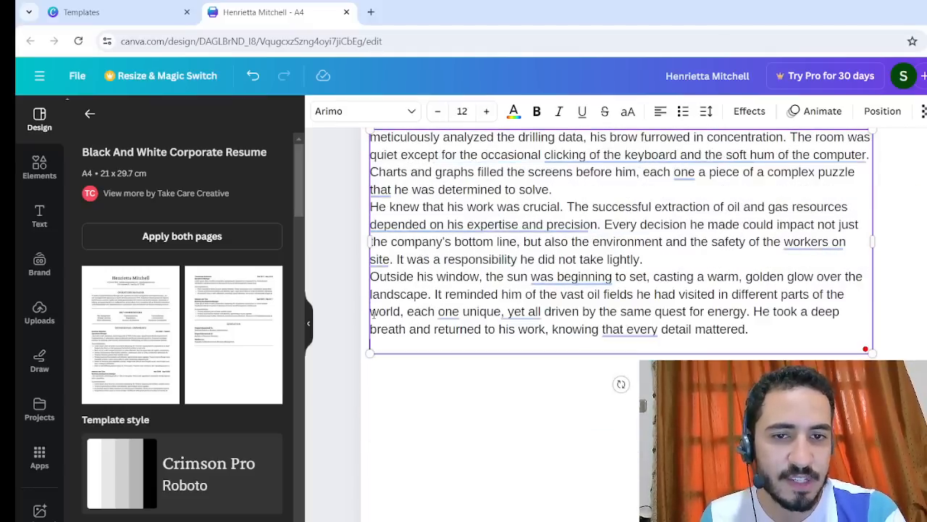
{"action": "scroll", "coordinate": [865, 348], "scroll_direction": "up", "scroll_amount": 1}
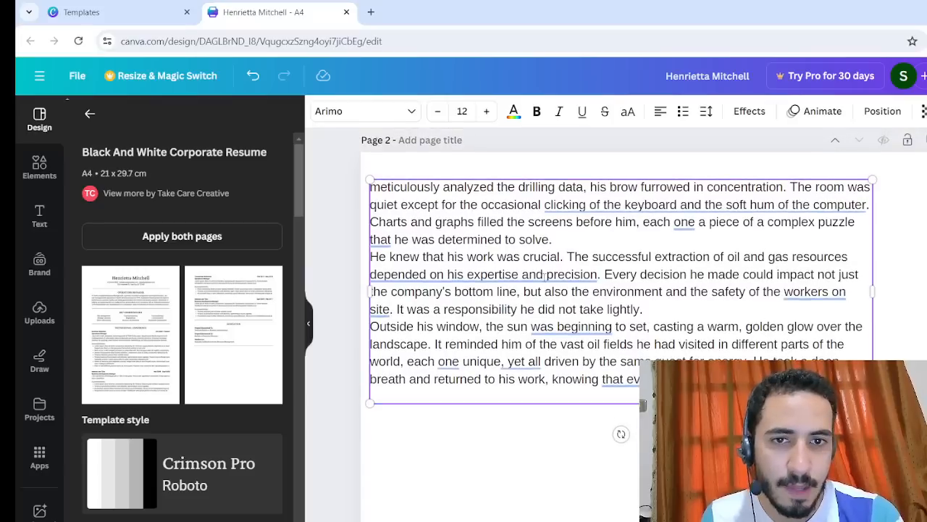
{"action": "left_click_drag", "start_coordinate": [642, 395], "coordinate": [370, 326]}
{"action": "key", "text": "BackSpace"}
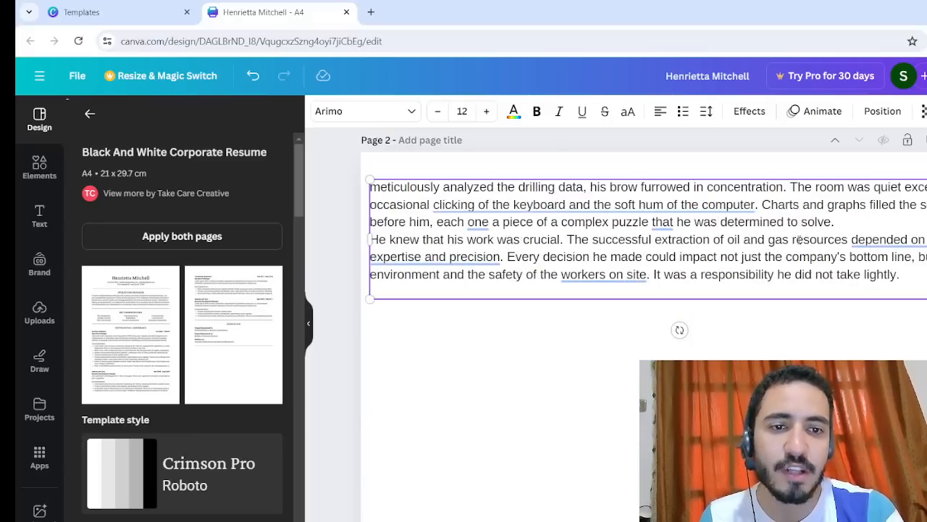
{"action": "left_click_drag", "start_coordinate": [919, 283], "coordinate": [886, 280]}
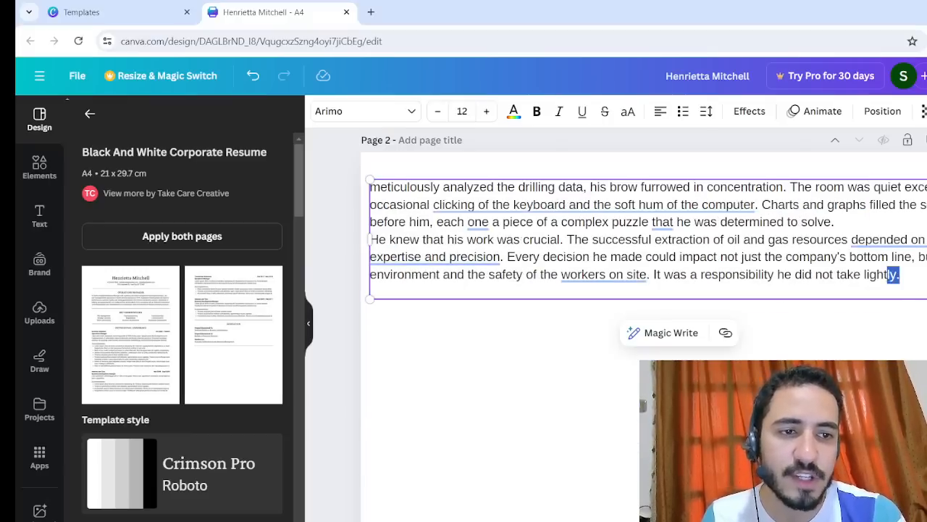
{"action": "left_click", "coordinate": [879, 342]}
Step: Insert "A petroleum engineer" at the start of the generated text, before "meticulously analyzed"
{"action": "left_click", "coordinate": [381, 190]}
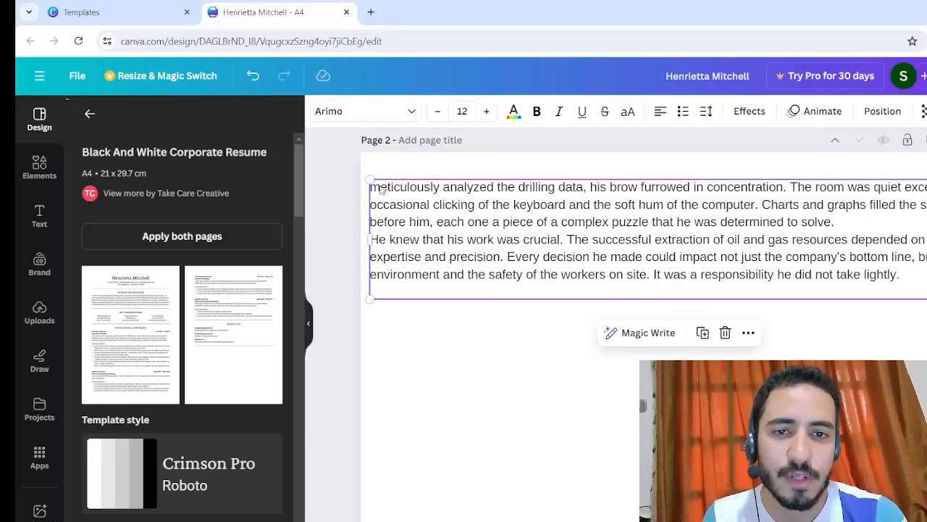
{"action": "double_click", "coordinate": [374, 191]}
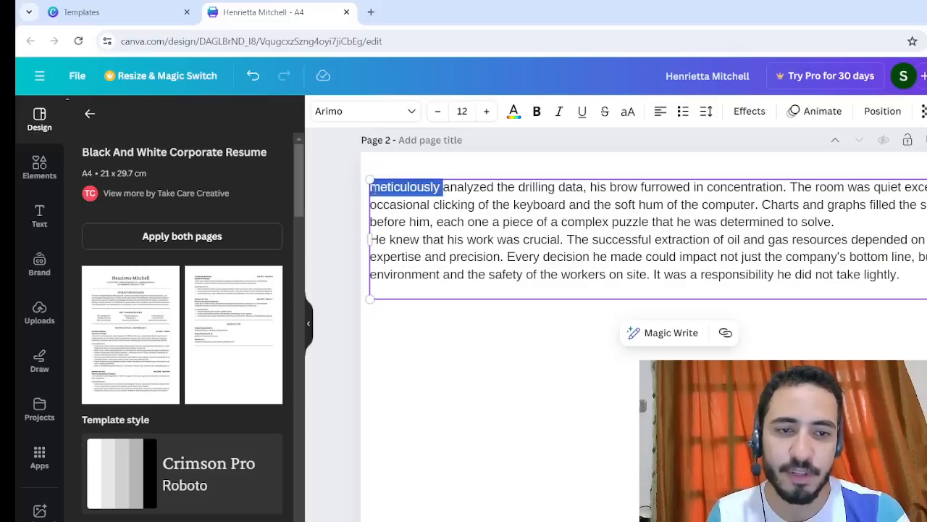
{"action": "left_click", "coordinate": [371, 188]}
{"action": "type", "text": "A pe"}
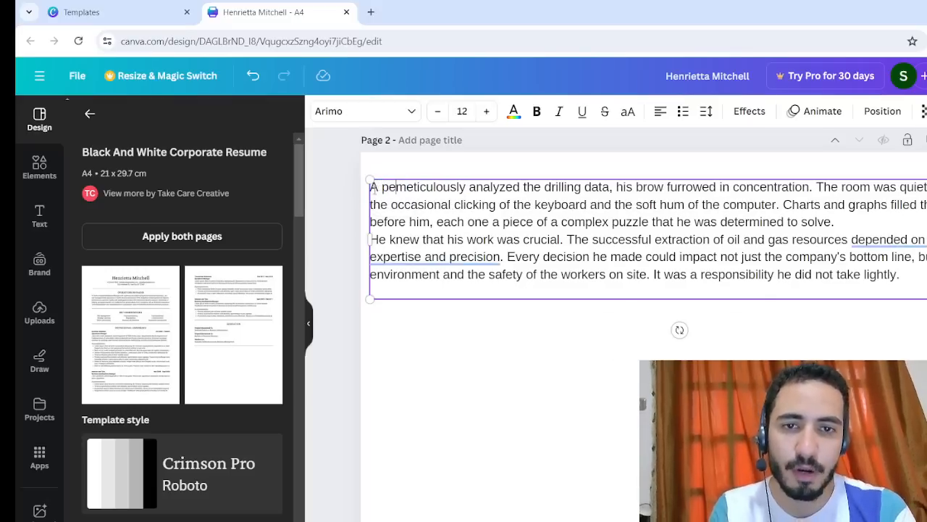
{"action": "type", "text": "troleum engi"}
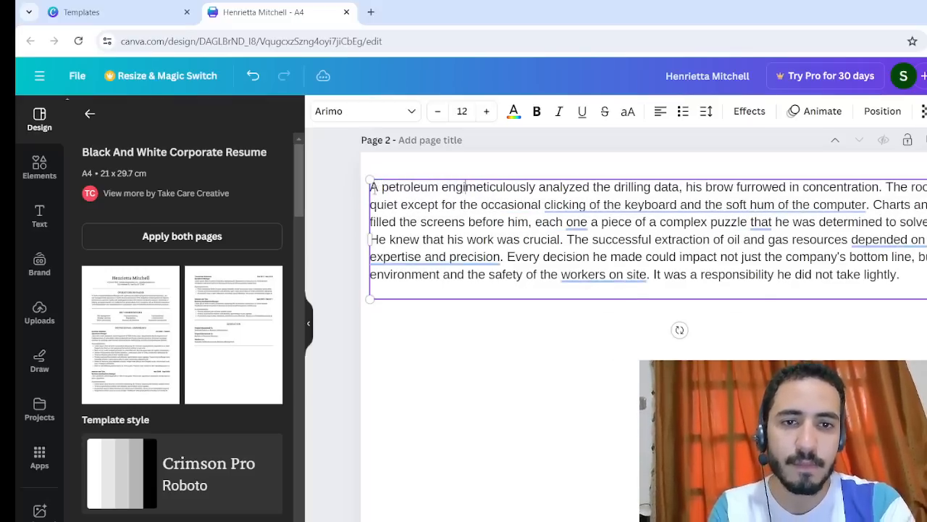
{"action": "type", "text": "neer"}
{"action": "left_click", "coordinate": [637, 373]}
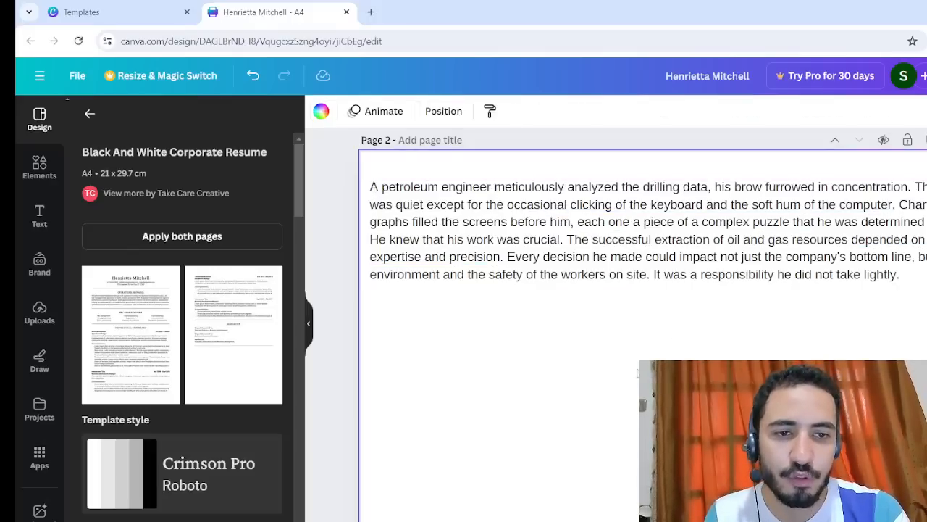
Step: Shorten the generated petroleum engineer text on page 2 with Magic Write and make it more formal
{"action": "left_click", "coordinate": [709, 221]}
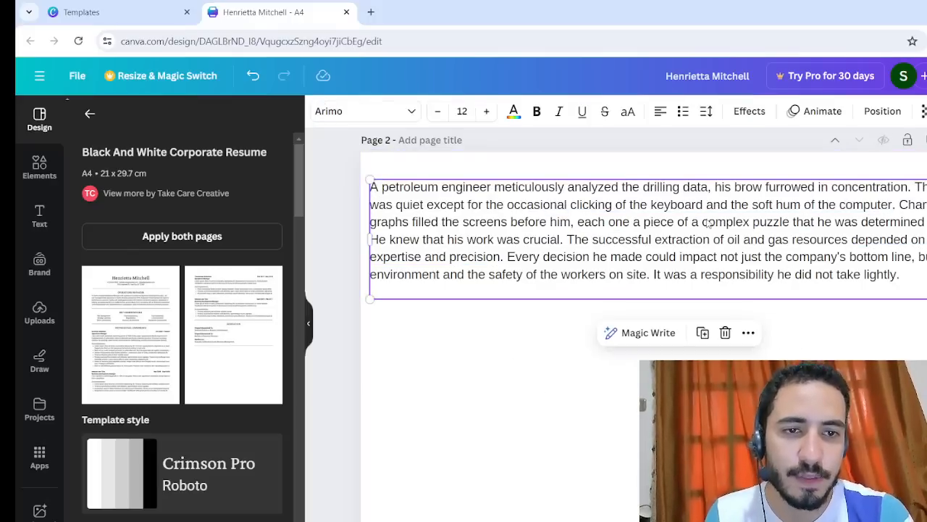
{"action": "left_click", "coordinate": [650, 336]}
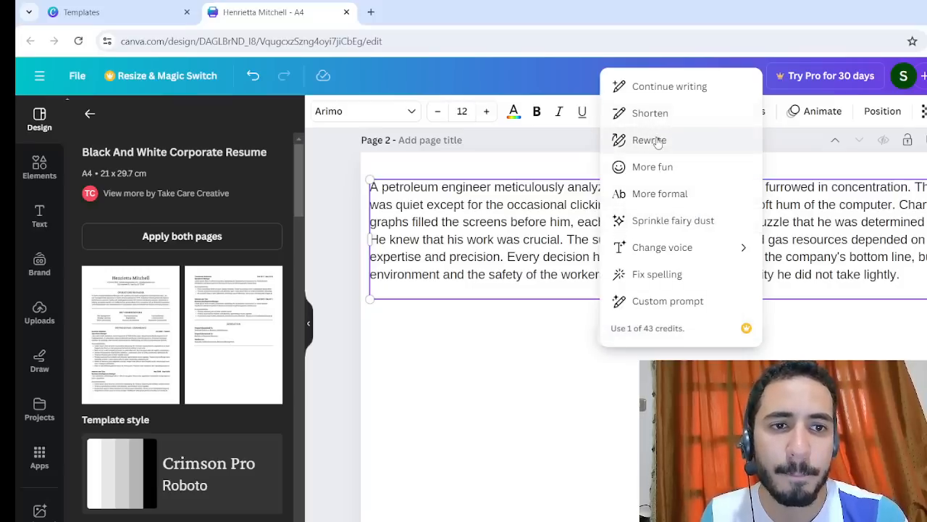
{"action": "left_click", "coordinate": [655, 114]}
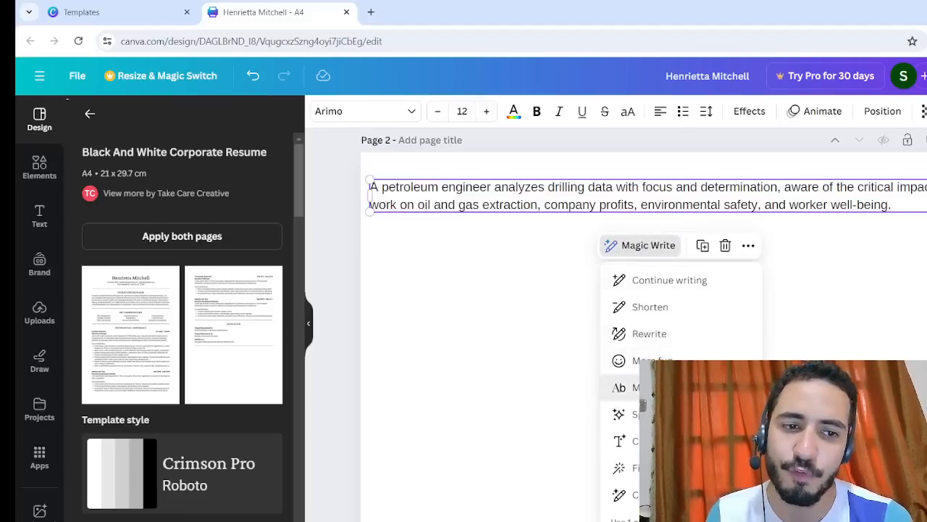
{"action": "left_click", "coordinate": [631, 387]}
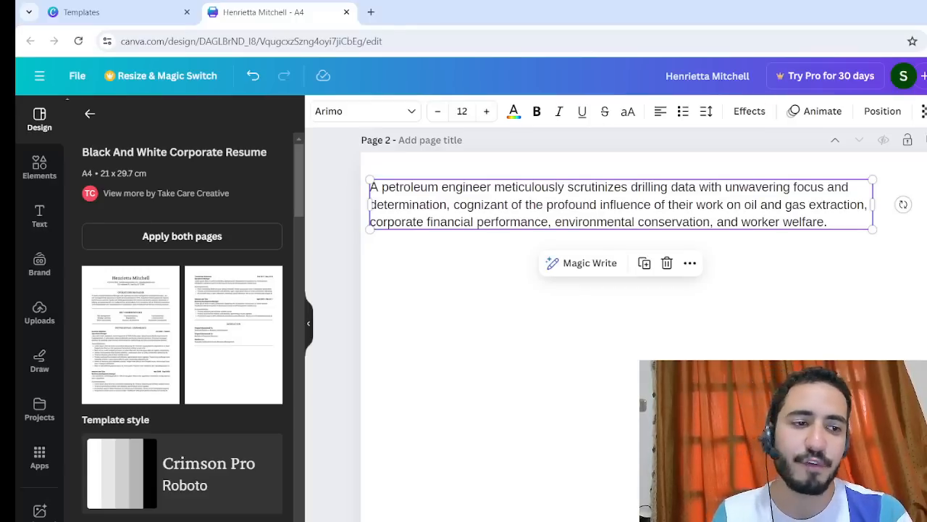
Step: Move the formal summary text from page 2 up to page 1, just above the Key Competencies heading
{"action": "scroll", "coordinate": [616, 478], "scroll_direction": "up", "scroll_amount": 4}
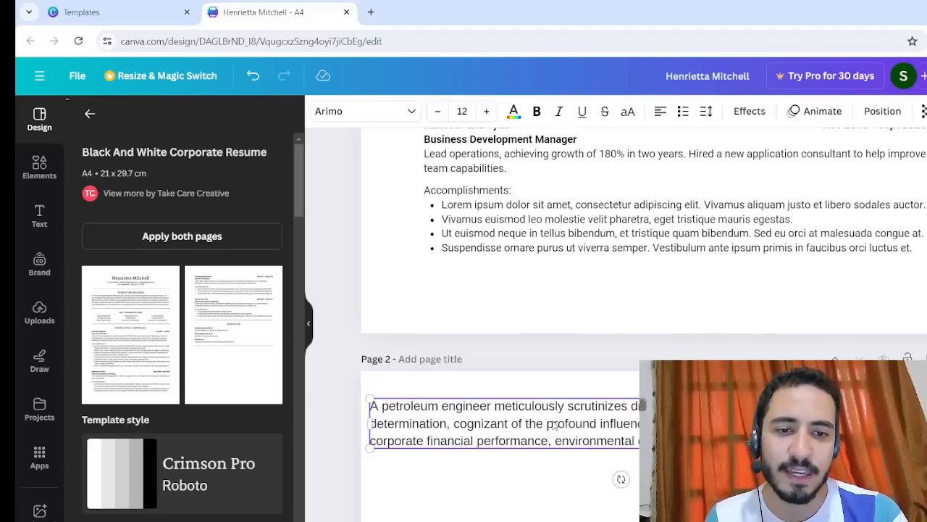
{"action": "left_click_drag", "start_coordinate": [616, 478], "coordinate": [612, 180]}
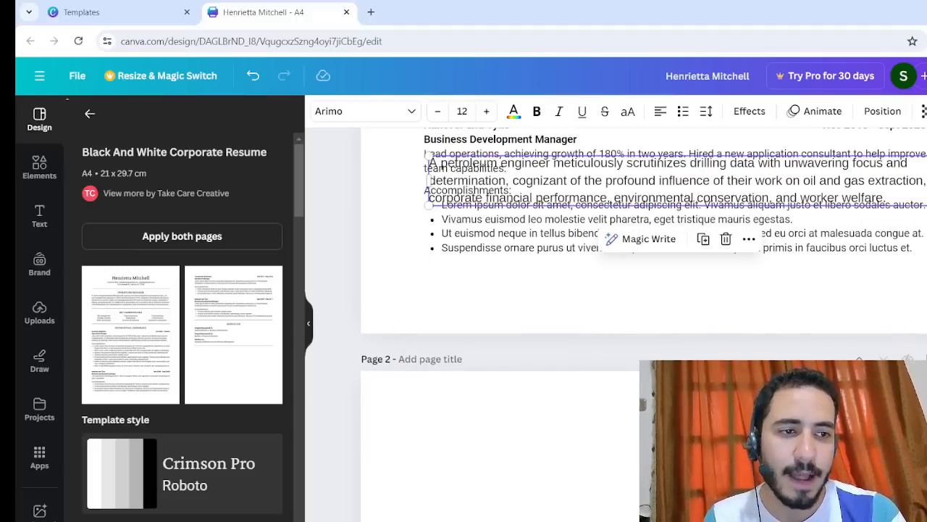
{"action": "scroll", "coordinate": [598, 427], "scroll_direction": "up", "scroll_amount": 4}
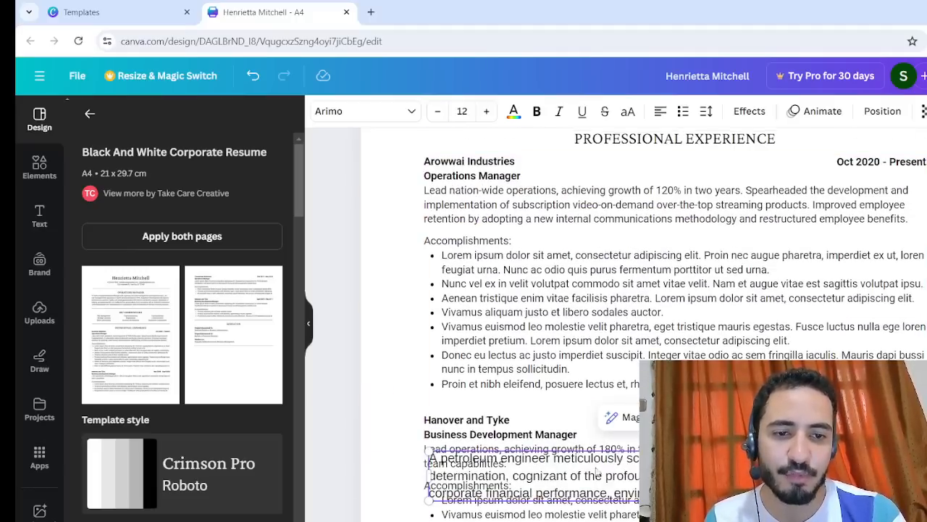
{"action": "left_click_drag", "start_coordinate": [597, 460], "coordinate": [589, 211]}
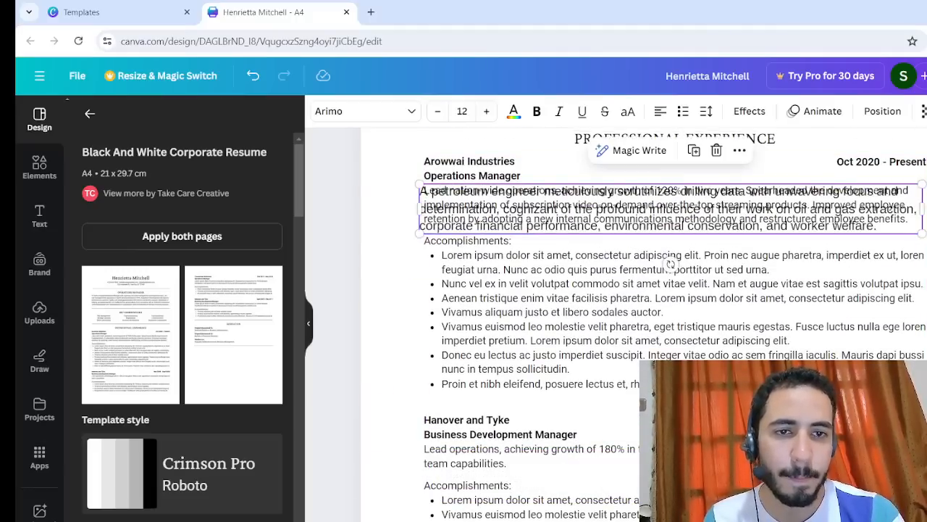
{"action": "scroll", "coordinate": [670, 265], "scroll_direction": "up", "scroll_amount": 2}
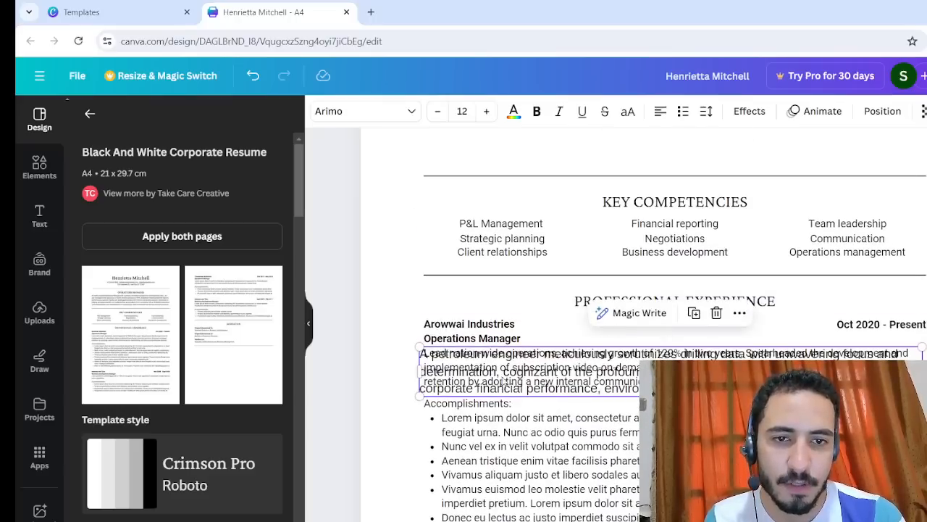
{"action": "left_click_drag", "start_coordinate": [505, 382], "coordinate": [505, 177]}
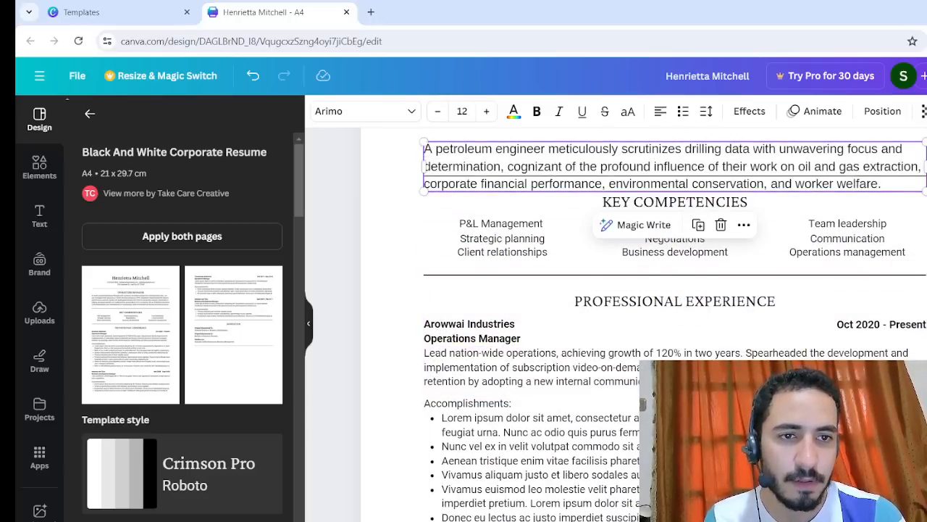
Step: Delete the short "A petroleum engineer" text box under Operations Manager and place the formal summary in its spot
{"action": "scroll", "coordinate": [505, 177], "scroll_direction": "up", "scroll_amount": 1}
{"action": "left_click", "coordinate": [514, 179]}
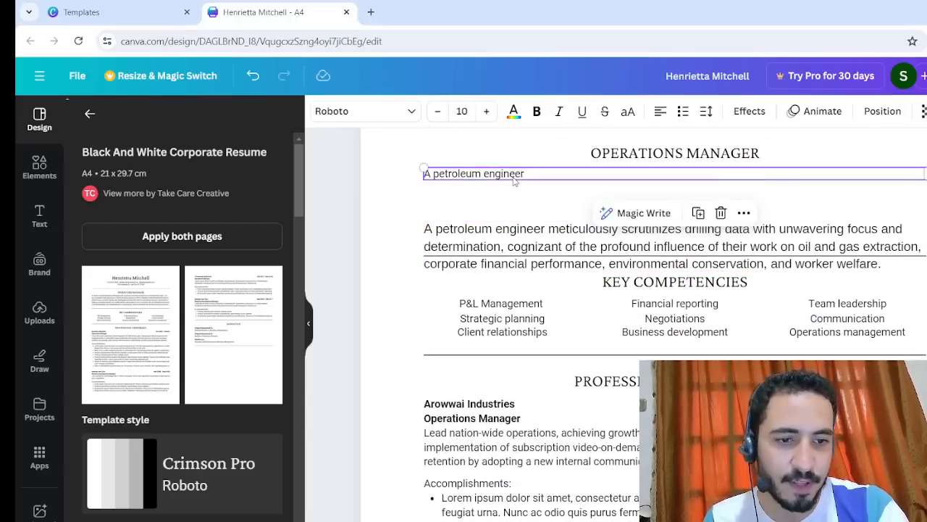
{"action": "key", "text": "Delete"}
{"action": "left_click", "coordinate": [537, 253]}
{"action": "left_click_drag", "start_coordinate": [537, 253], "coordinate": [533, 194]}
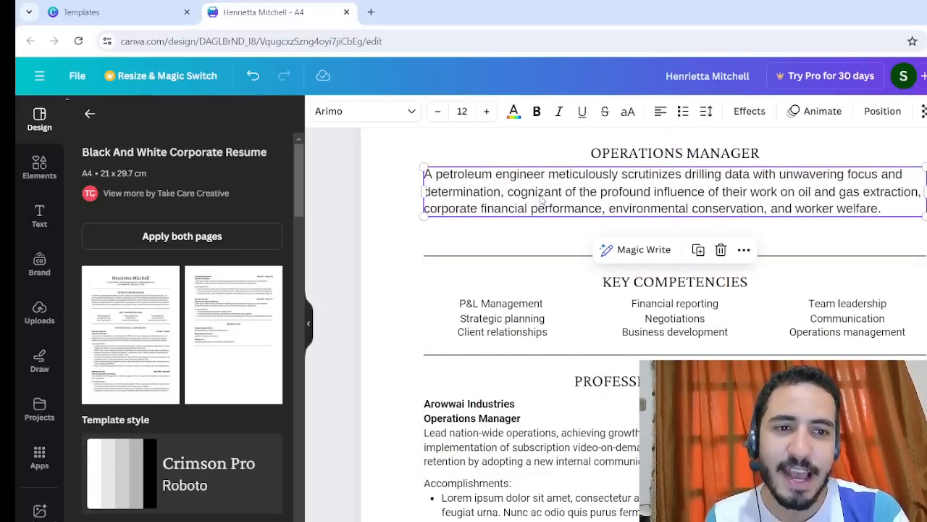
{"action": "key", "text": "Escape"}
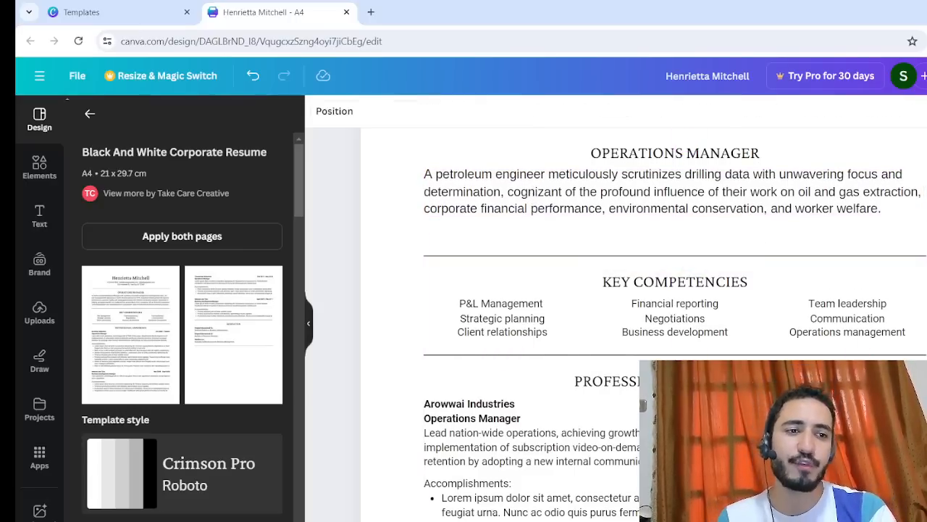
{"action": "scroll", "coordinate": [675, 326], "scroll_direction": "up", "scroll_amount": 3}
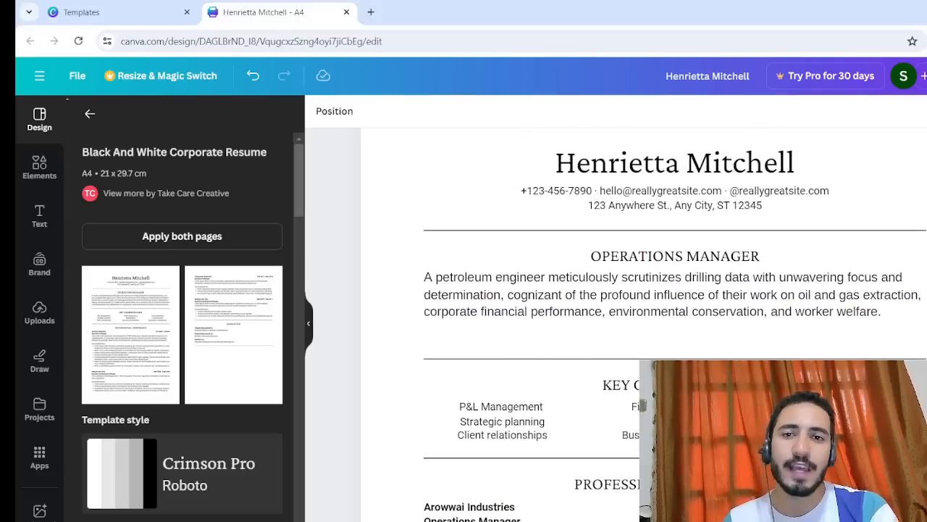
{"action": "scroll", "coordinate": [675, 326], "scroll_direction": "down", "scroll_amount": 3}
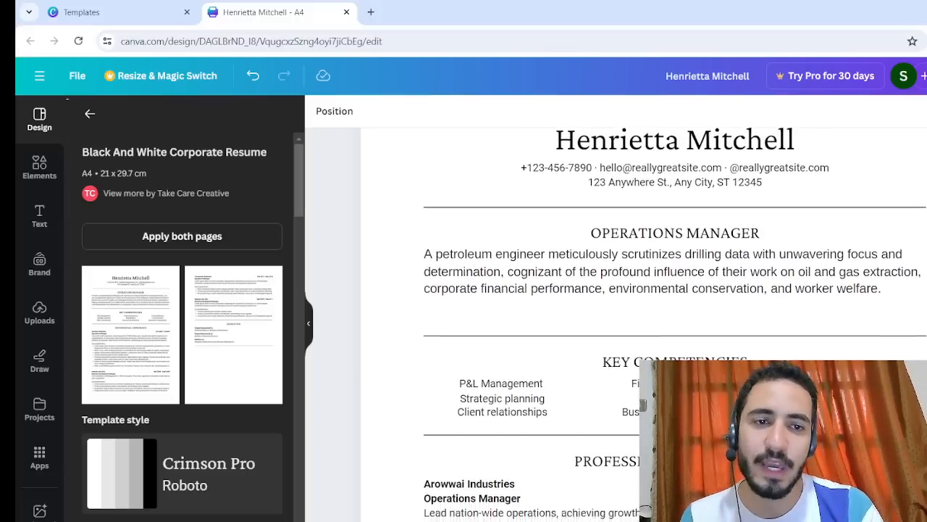
{"action": "scroll", "coordinate": [675, 326], "scroll_direction": "down", "scroll_amount": 5}
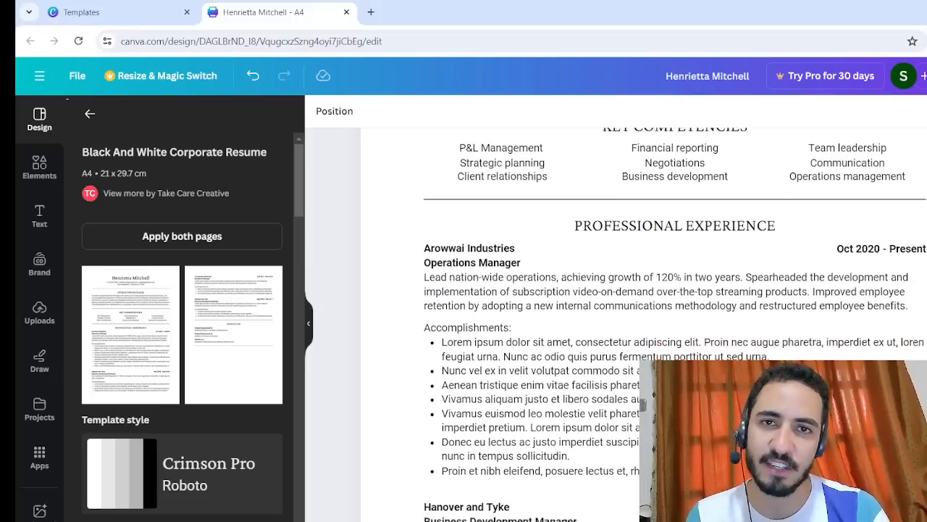